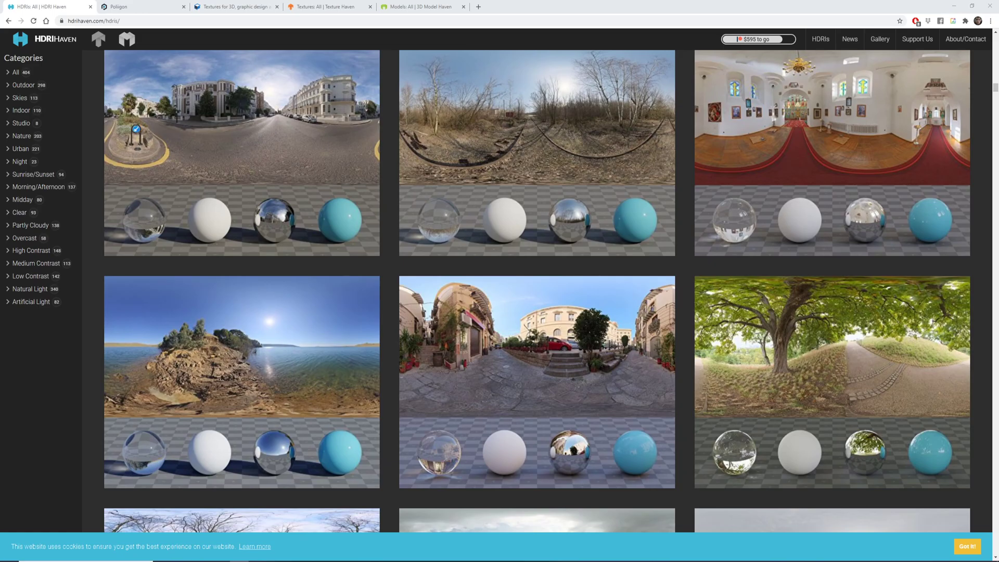
Step: Browse the HDRI previews in the popular-sorted All HDRIs catalogue on HDRI Haven
scroll(567, 268, "up", 15)
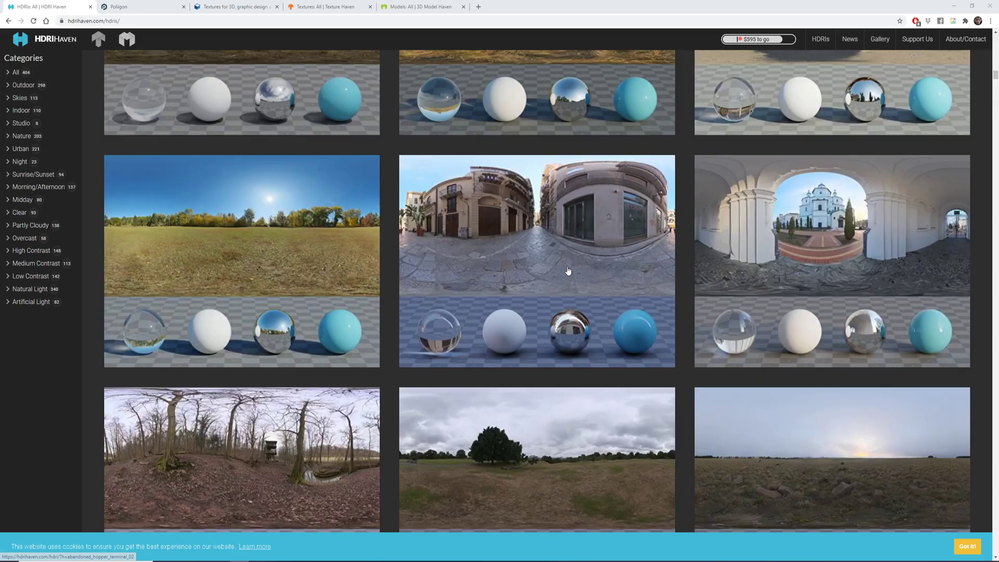
scroll(566, 264, "up", 6)
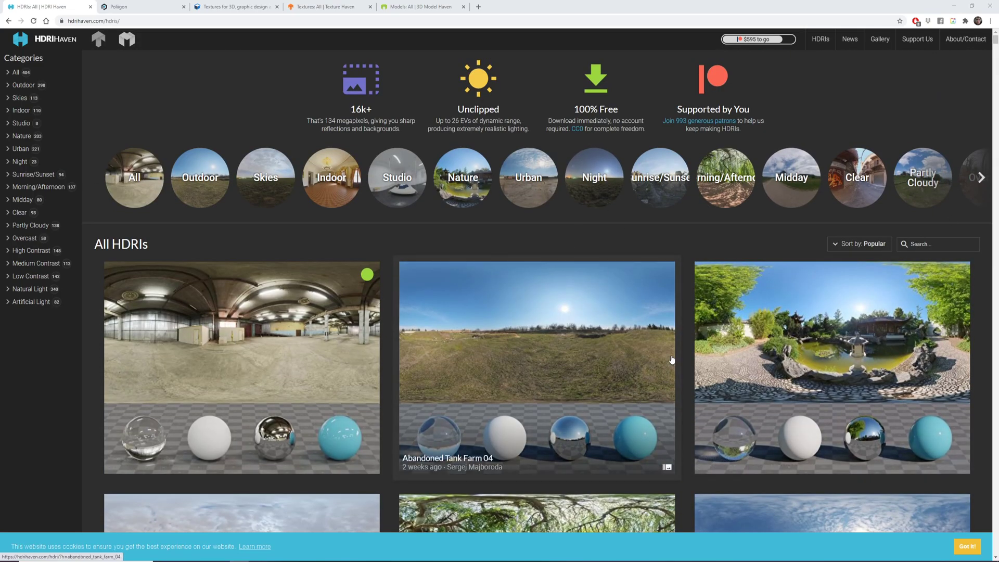
scroll(647, 321, "down", 10)
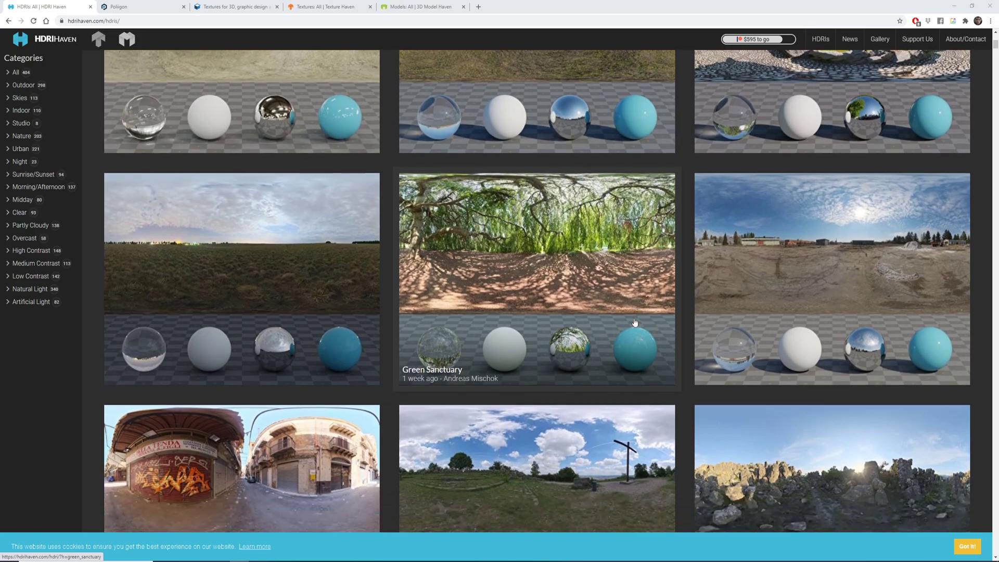
scroll(647, 321, "up", 8)
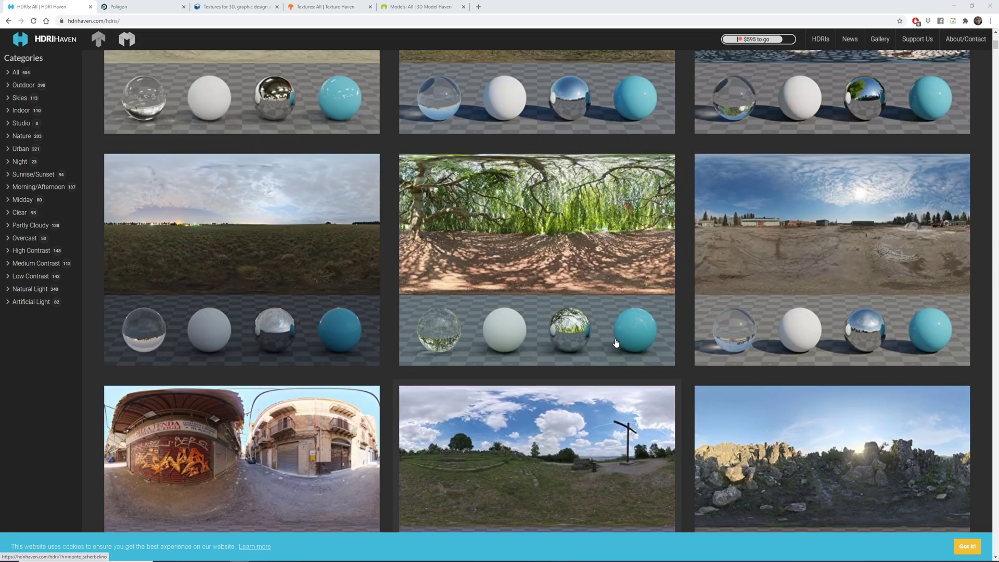
scroll(613, 343, "up", 2)
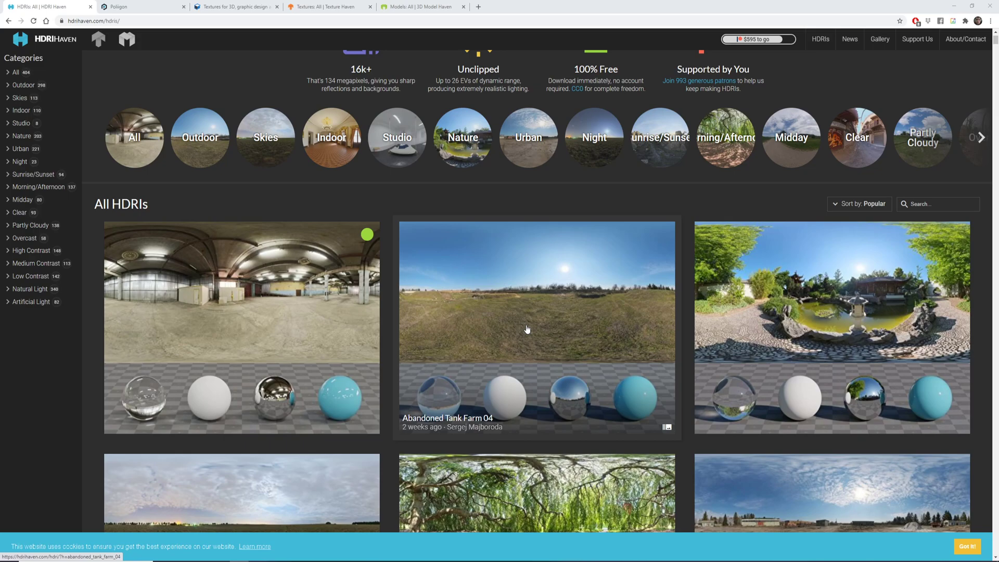
scroll(530, 328, "up", 1)
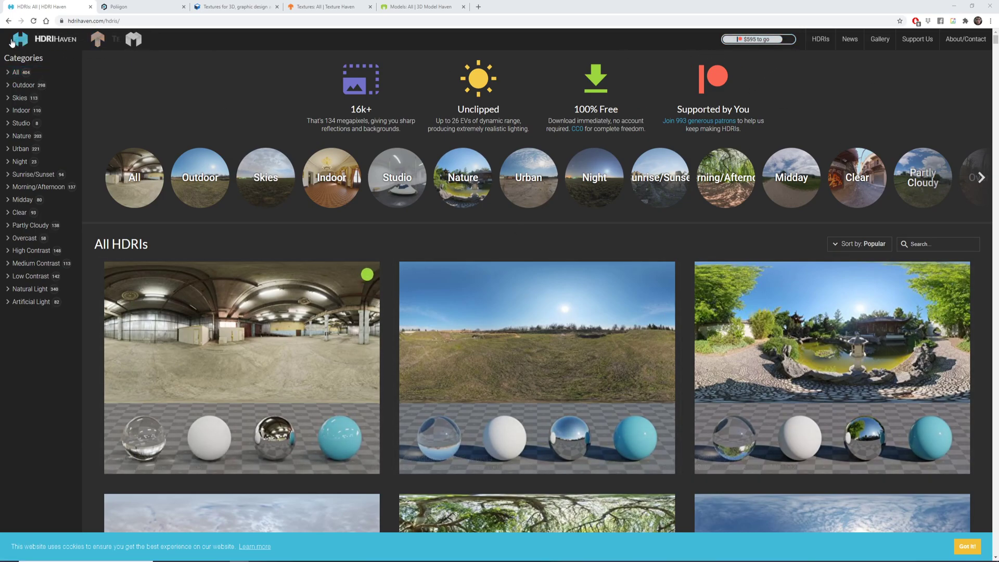
Step: Open the HDRI Haven home page and read its free licensing, support and About sections
left_click(38, 42)
scroll(351, 313, "down", 10)
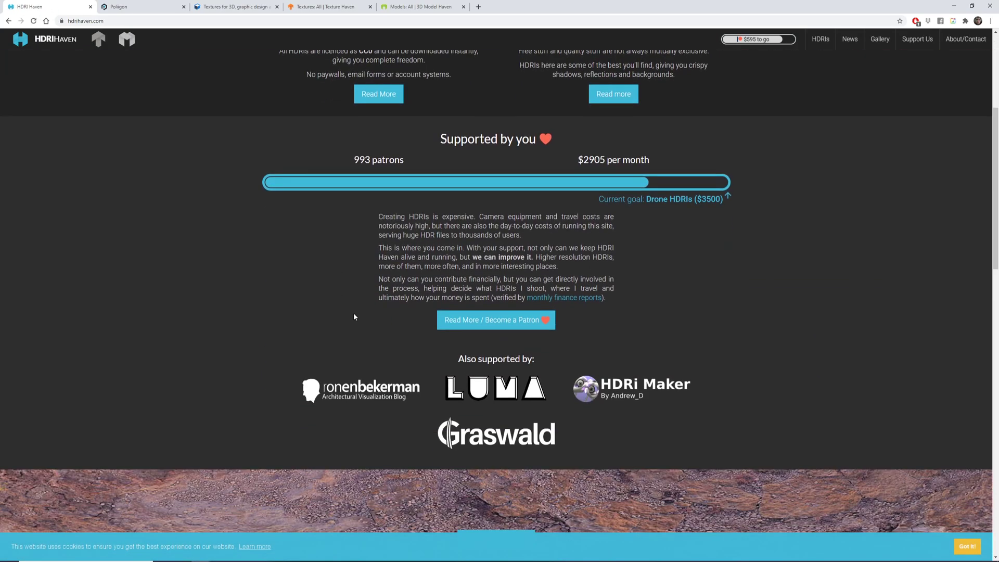
scroll(357, 319, "down", 1)
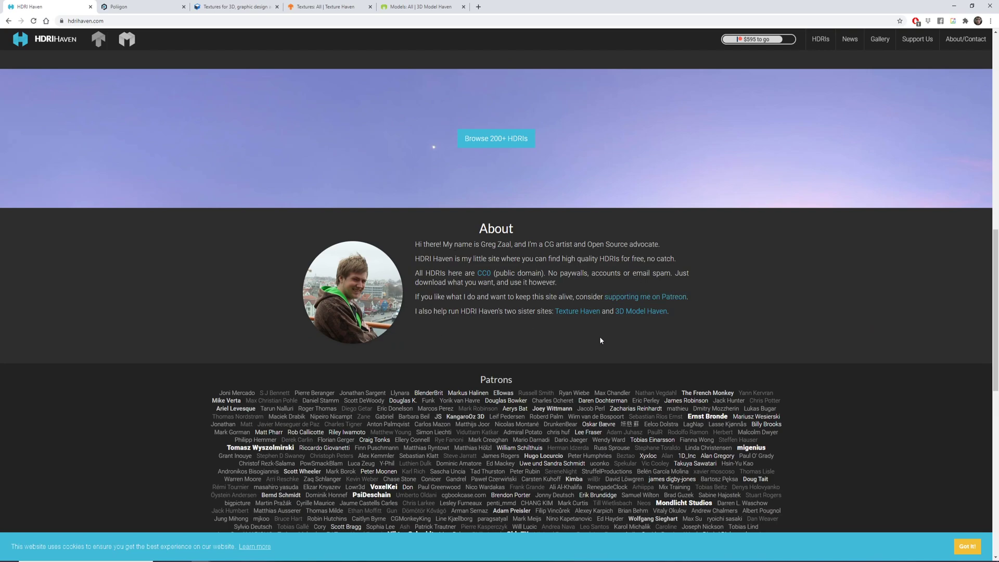
scroll(598, 333, "up", 5)
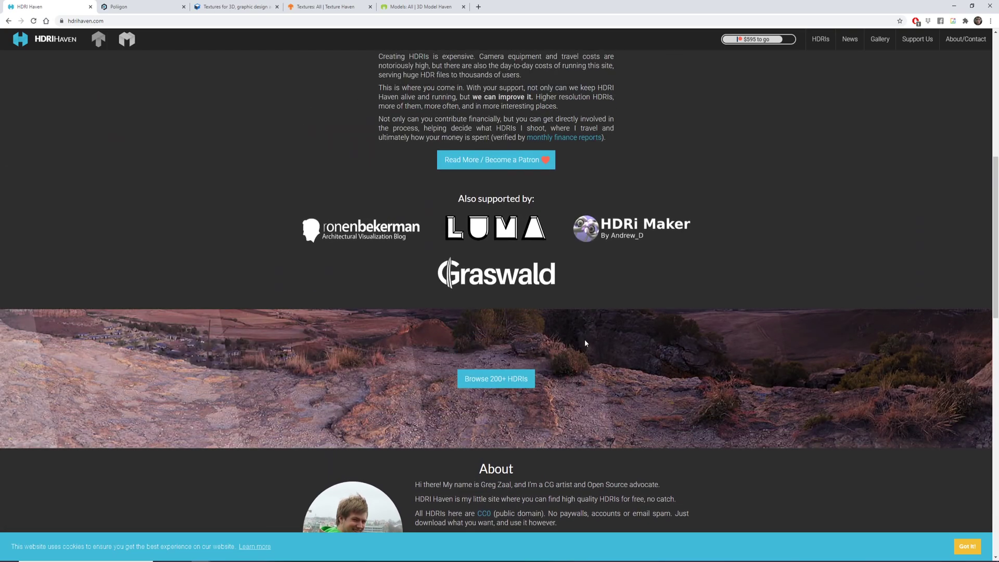
scroll(585, 343, "down", 3)
scroll(367, 436, "up", 5)
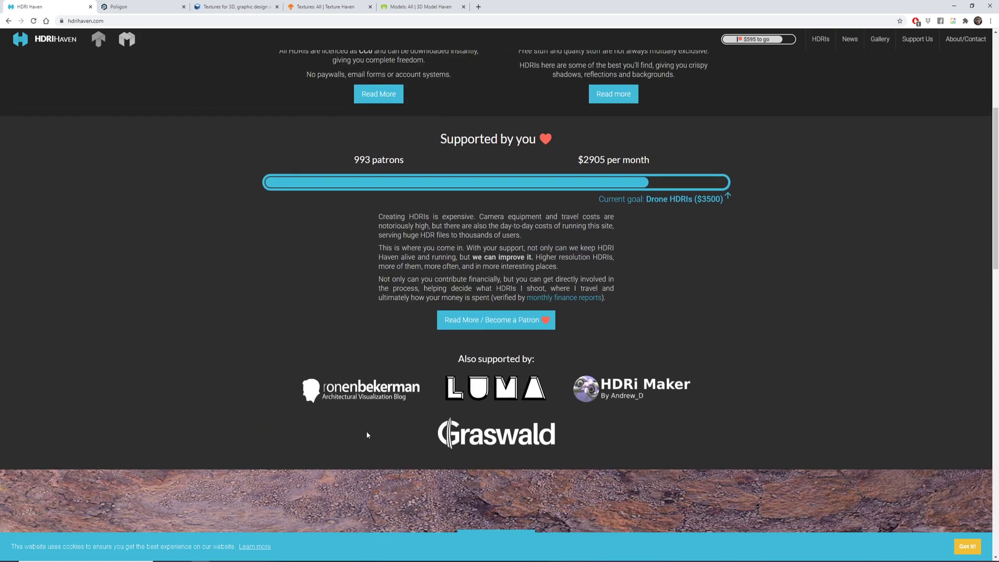
scroll(367, 435, "up", 5)
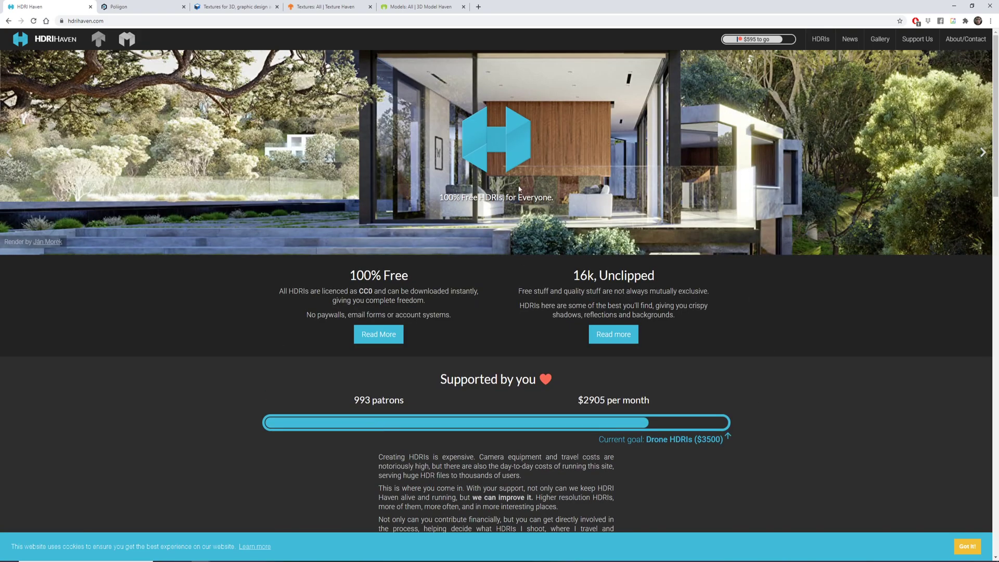
Step: Return to the HDRIs catalogue and look through the first rows of previews
left_click(820, 39)
scroll(440, 335, "down", 3)
scroll(439, 335, "down", 3)
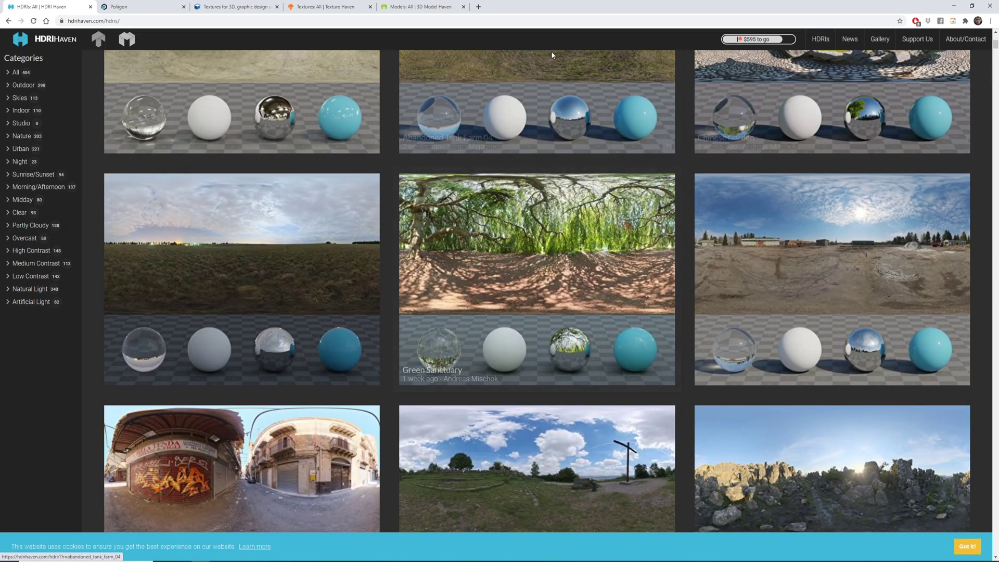
Step: Switch to Maya and unhide the existing aiSkyDomeLight1 in the scene
left_click(953, 8)
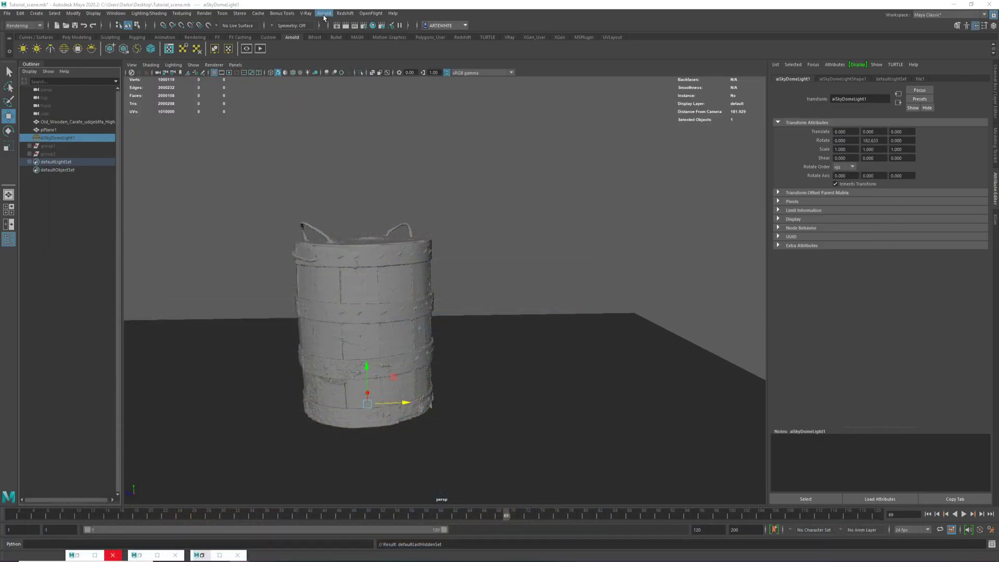
left_click(323, 15)
mouse_move(338, 56)
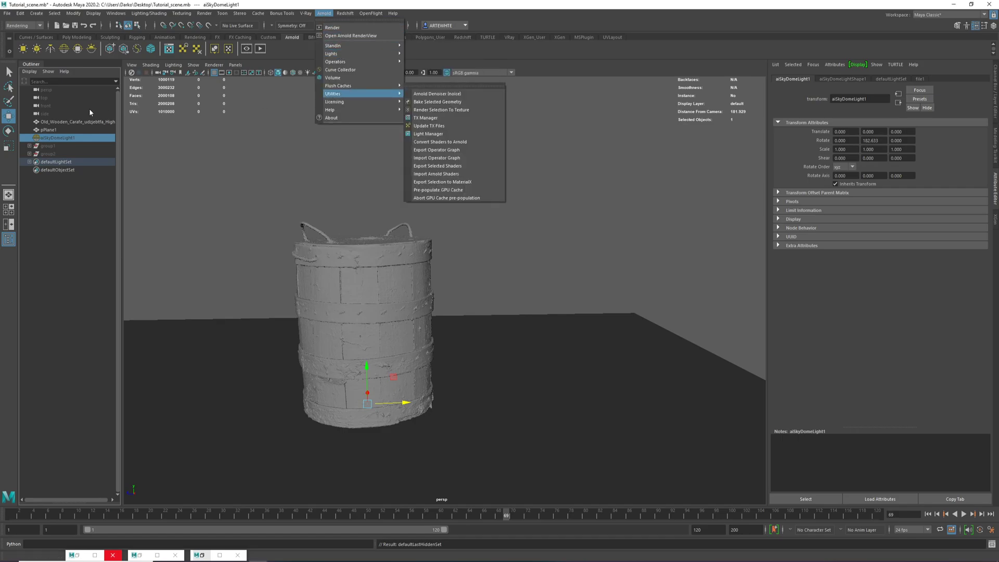
left_click(73, 139)
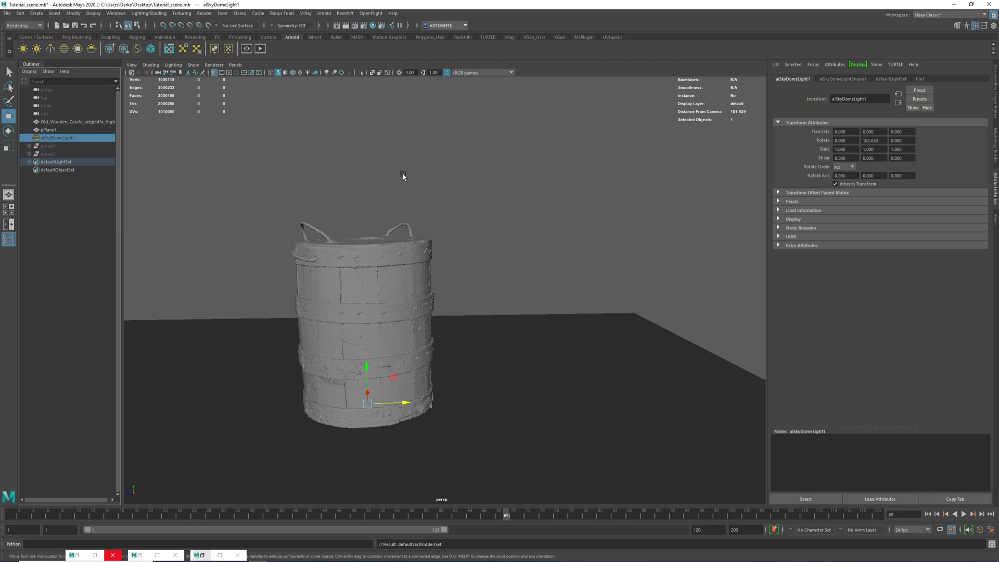
key("shift+h")
Step: Examine from near and far how the skydome's HDRI image surrounds the wooden barrel and ground plane
left_click_drag(403, 177, 62, 192, "alt")
left_click_drag(565, 248, 359, 239, "alt")
right_click_drag(359, 239, 749, 333, "alt")
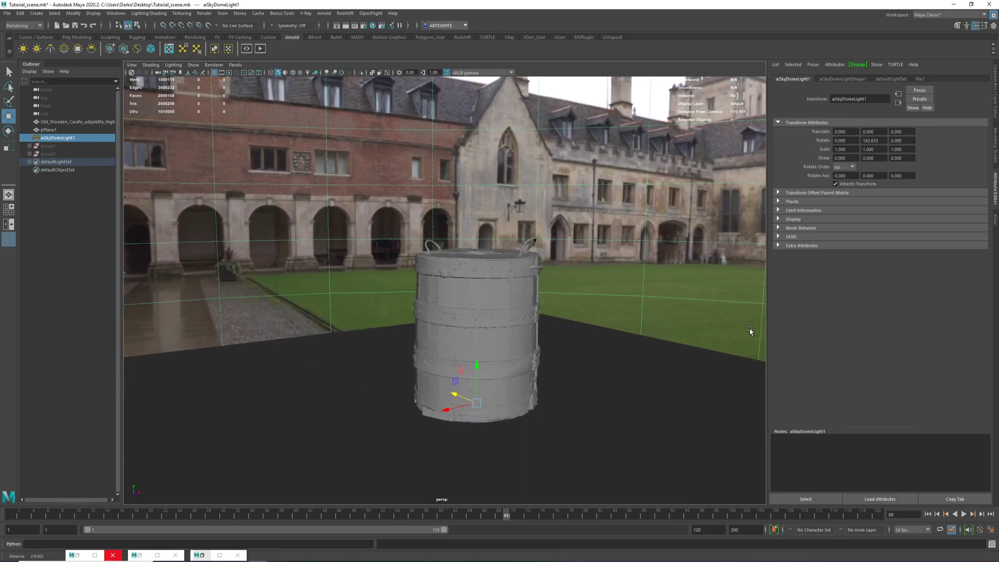
middle_click_drag(686, 242, 537, 265, "alt")
right_click_drag(537, 265, 486, 221, "alt")
left_click_drag(486, 221, 527, 219, "alt")
scroll(527, 219, "down", 5)
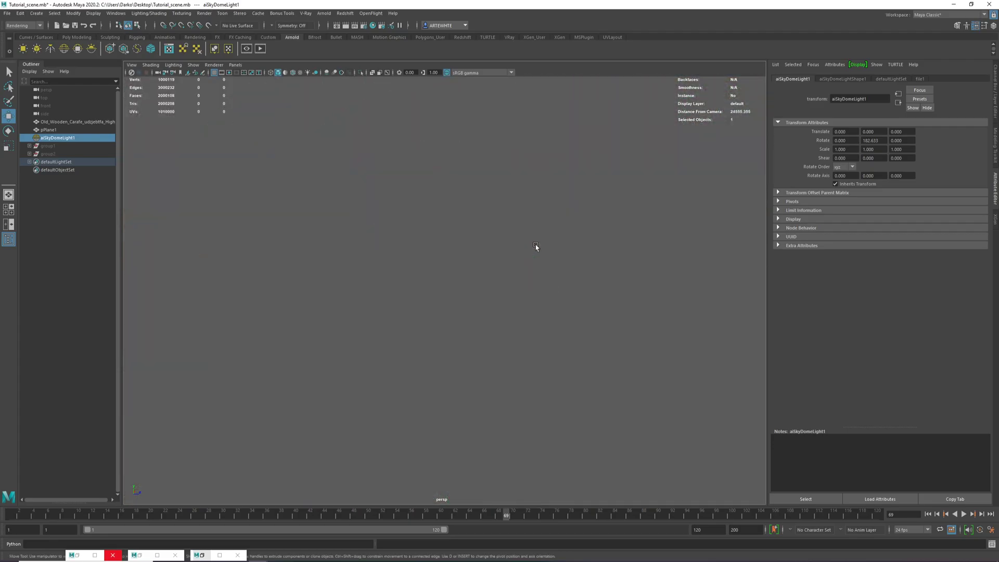
scroll(535, 247, "up", 8)
left_click_drag(536, 249, 508, 284, "alt")
right_click_drag(508, 284, 388, 276, "alt")
left_click_drag(388, 276, 486, 229, "alt")
scroll(486, 296, "up", 10)
scroll(582, 305, "down", 5)
scroll(585, 301, "down", 3)
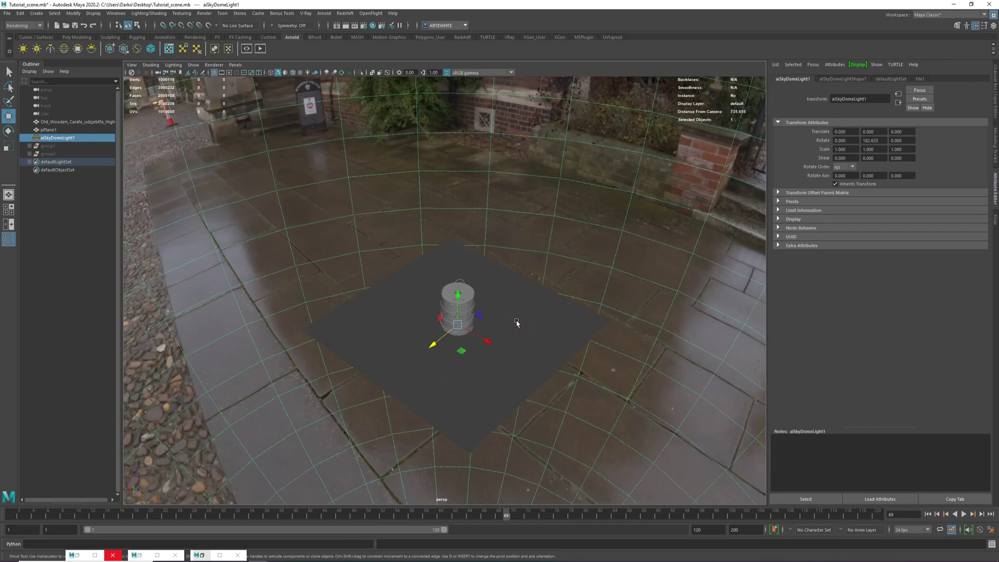
scroll(517, 323, "up", 5)
scroll(517, 323, "down", 4)
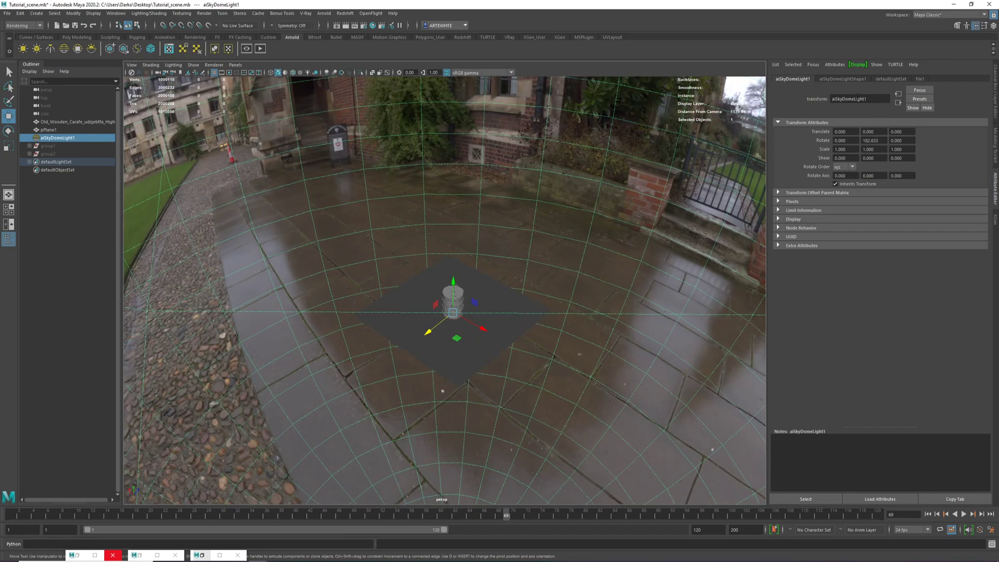
Step: Inspect the HDR file texture connected to aiSkyDomeLight1's color, and return to the light's shape attributes
left_click(836, 80)
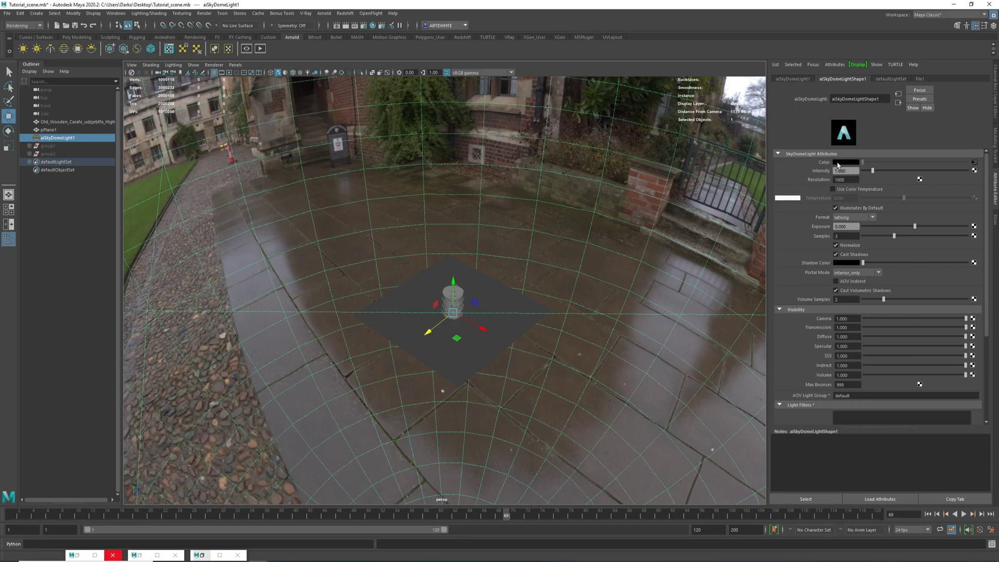
left_click(974, 162)
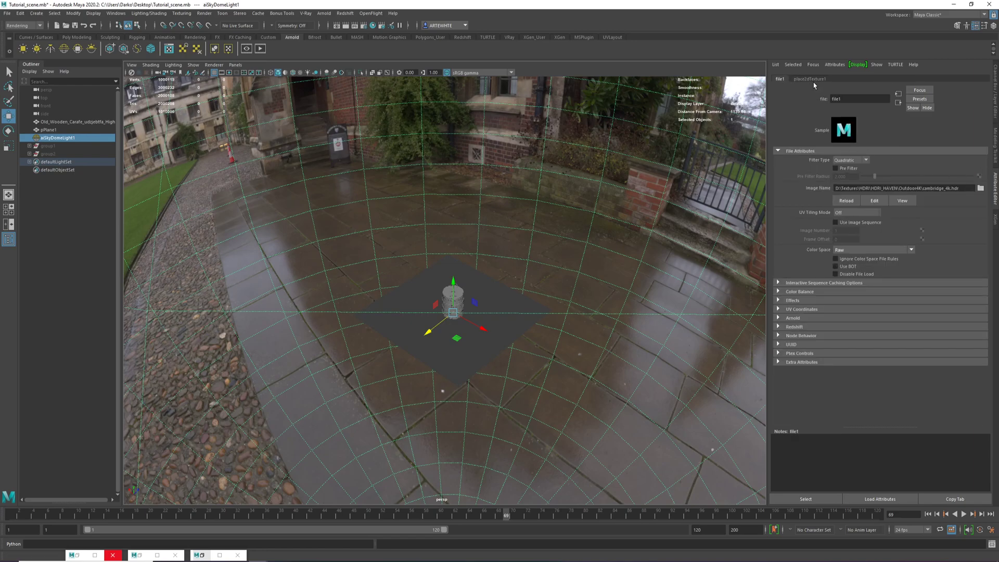
left_click(898, 103)
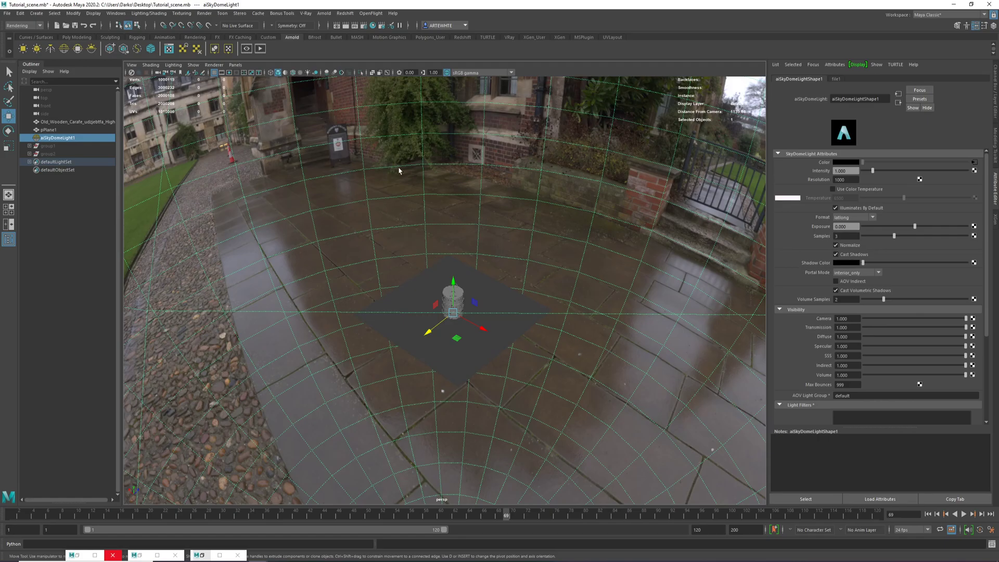
Step: Create a second Arnold Skydome Light and scale it down inside the existing dome
left_click(323, 13)
mouse_move(358, 55)
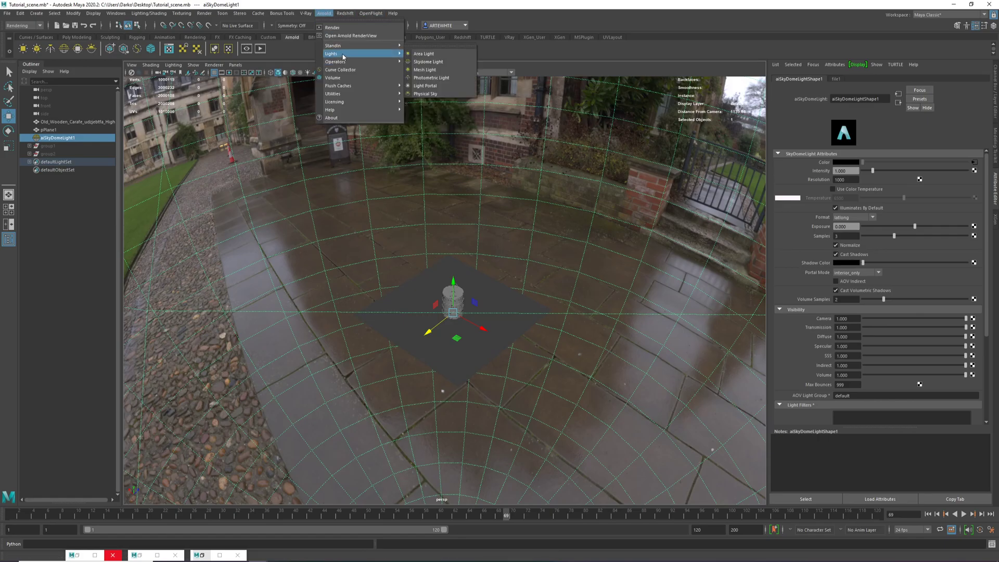
left_click(436, 62)
scroll(451, 276, "down", 5)
key("r")
left_click_drag(448, 300, 264, 306)
key("w")
scroll(442, 294, "down", 2)
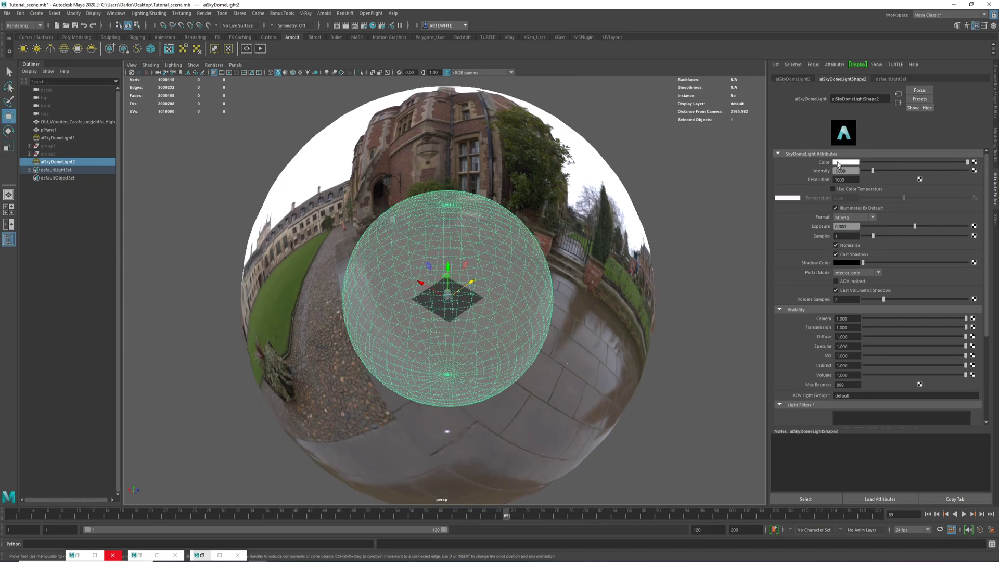
Step: Connect a File texture to the second skydome light's color and open its image browser without choosing an image
left_click(974, 162)
left_click_drag(382, 193, 403, 131)
left_click(388, 197)
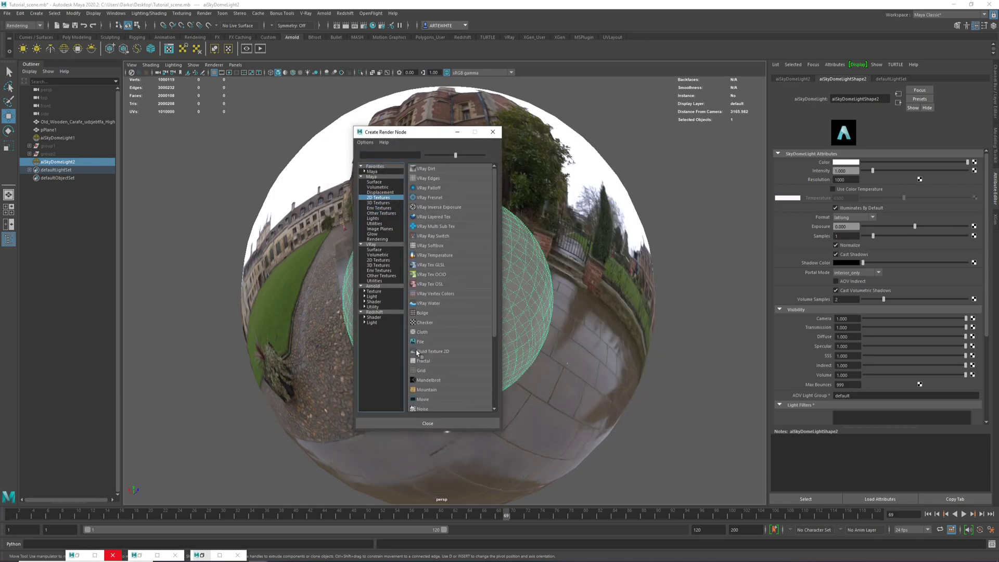
left_click(426, 342)
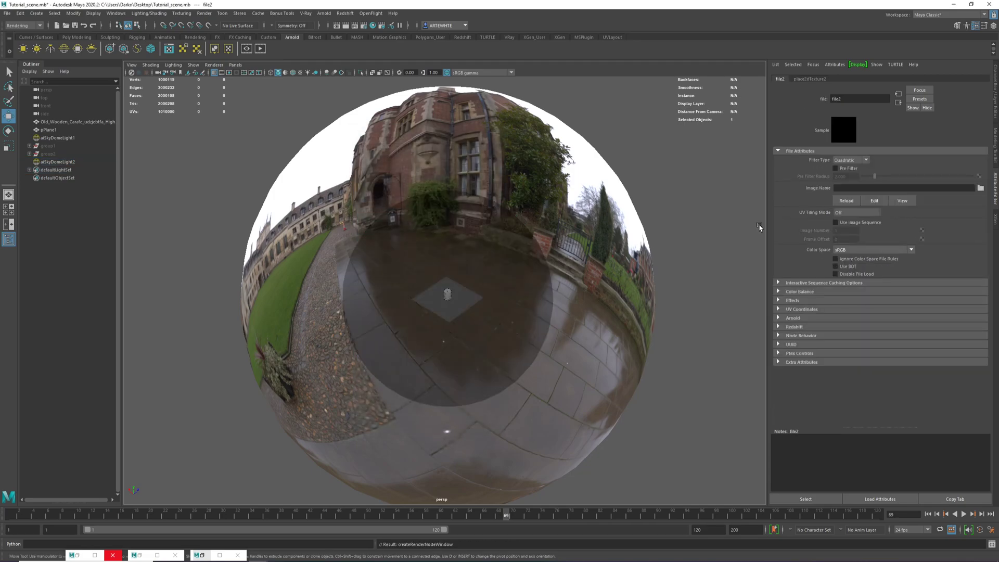
left_click(980, 188)
key("Escape")
Step: Delete the second skydome light, aiSkyDomeLight2
right_click_drag(345, 291, 441, 358, "alt")
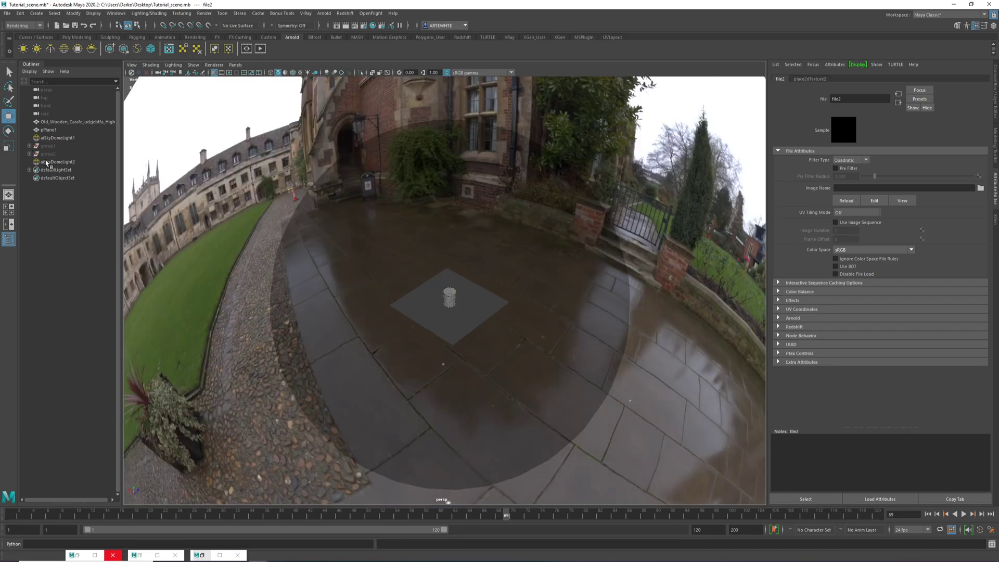
left_click(46, 163)
key("Delete")
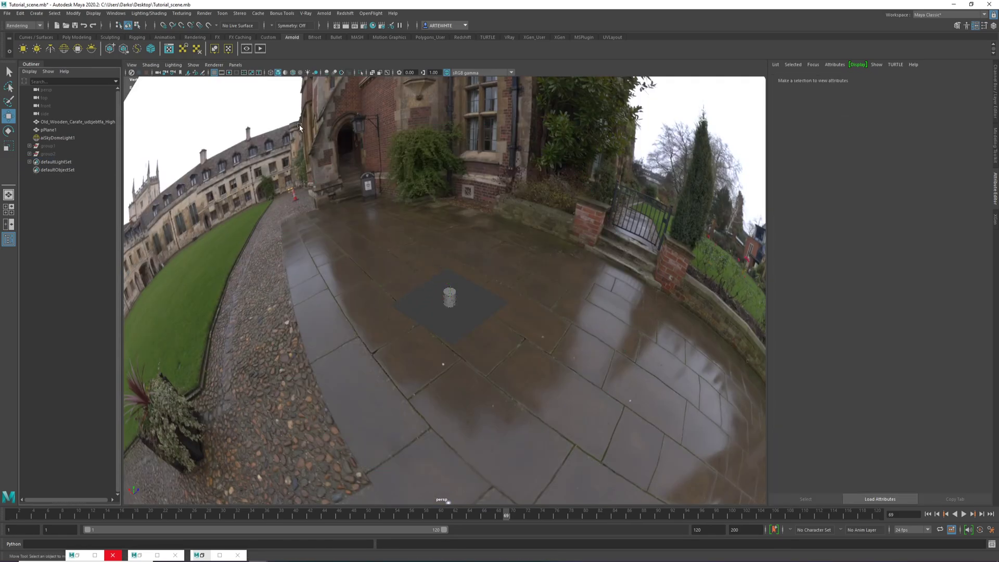
Step: Select the remaining skydome light and view the barrel close up against the courtyard and lawn background
left_click(525, 129)
left_click_drag(524, 130, 527, 262, "alt")
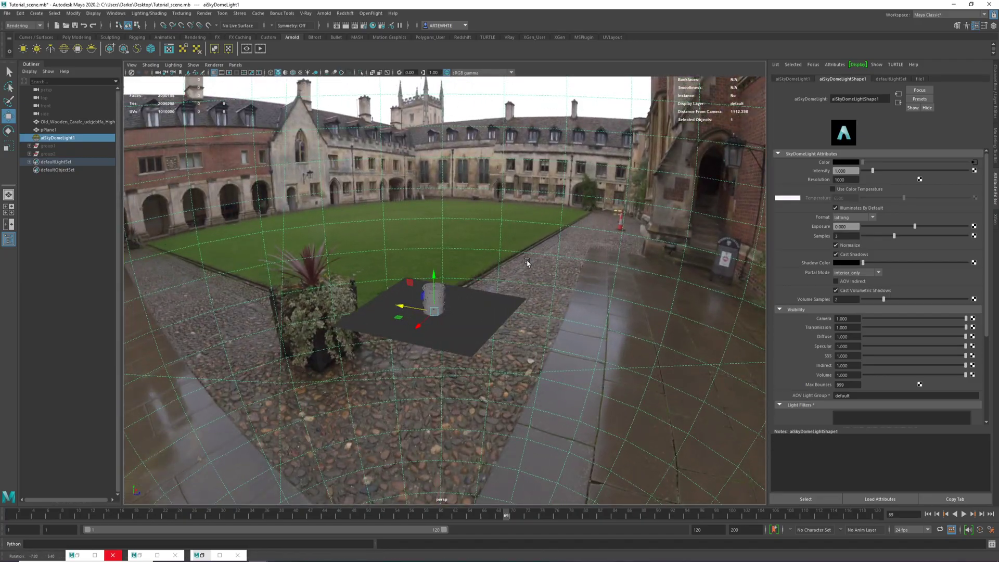
right_click_drag(359, 364, 503, 407, "alt")
left_click_drag(503, 407, 528, 401, "alt")
middle_click_drag(417, 370, 439, 341, "alt")
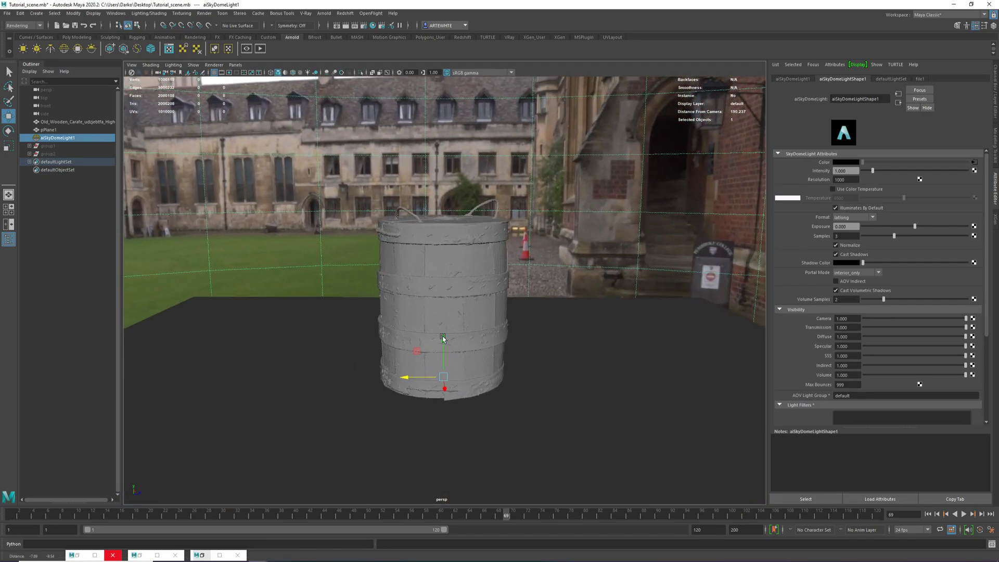
right_click_drag(454, 399, 391, 307, "alt")
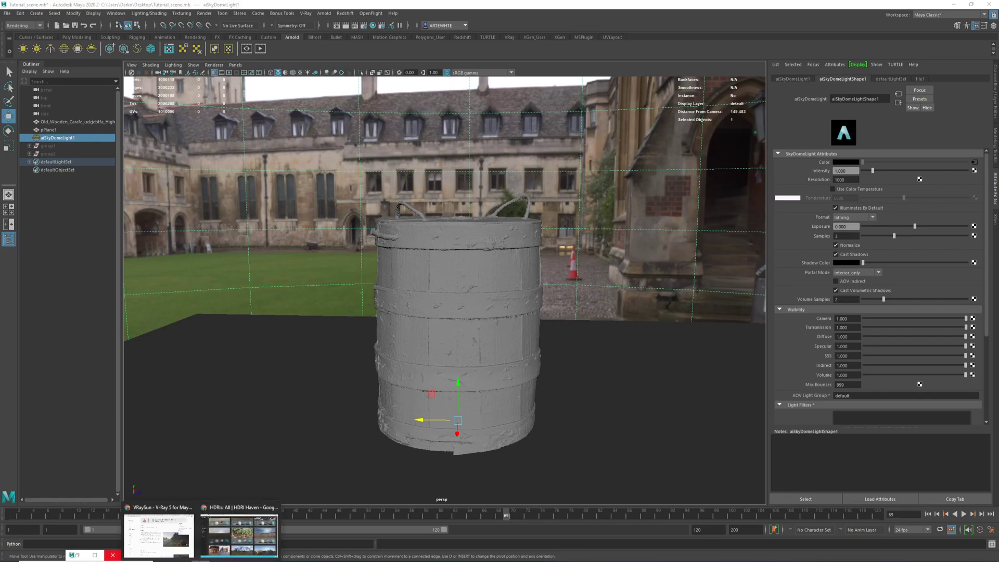
Step: Switch to HDRI Haven in the browser and look over the outdoor HDRI previews again
left_click(239, 552)
scroll(158, 191, "up", 2)
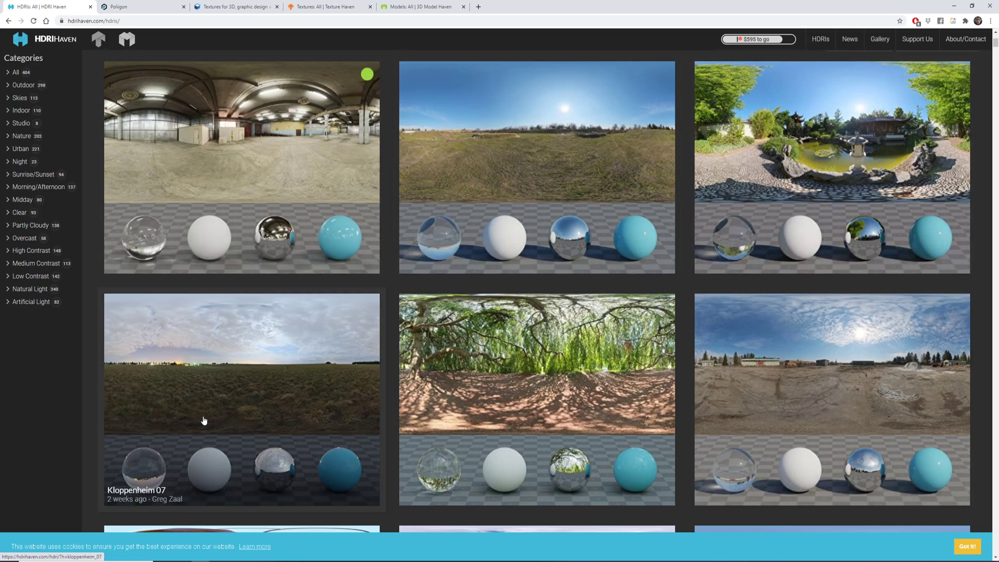
scroll(204, 411, "down", 2)
scroll(204, 411, "down", 3)
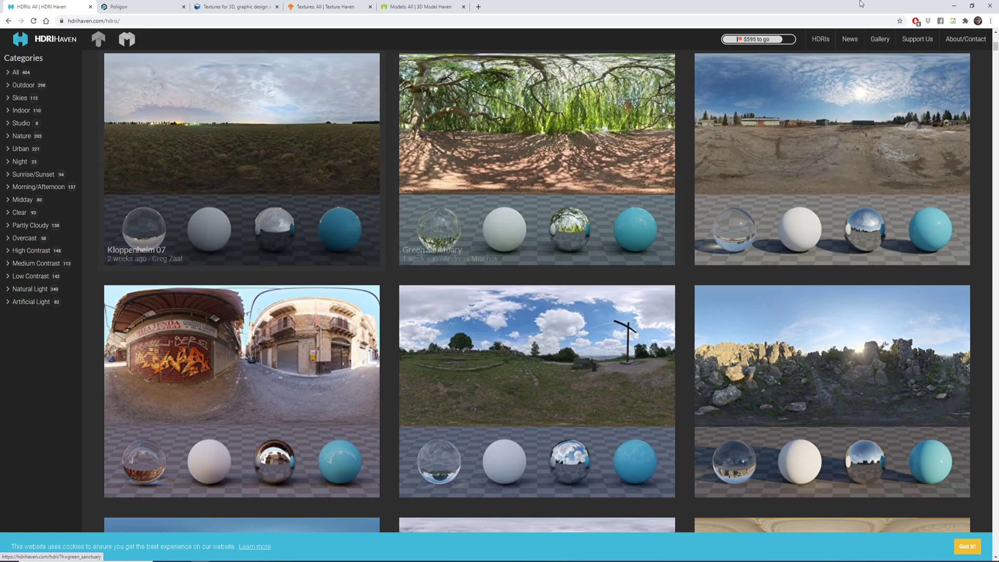
Step: Switch back to Maya and view the barrel with the cobbled path in the background
left_click(954, 9)
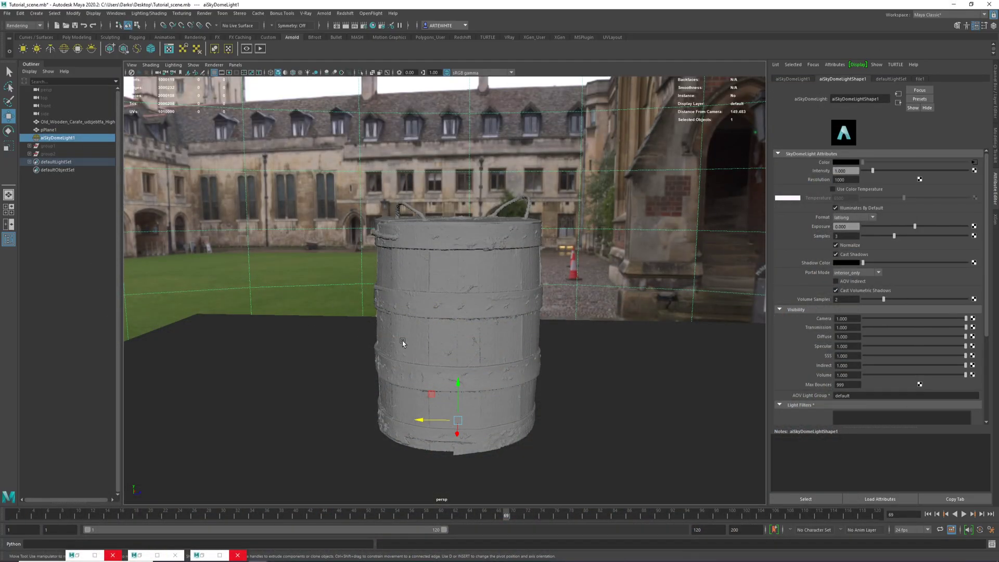
left_click_drag(362, 336, 475, 357, "alt")
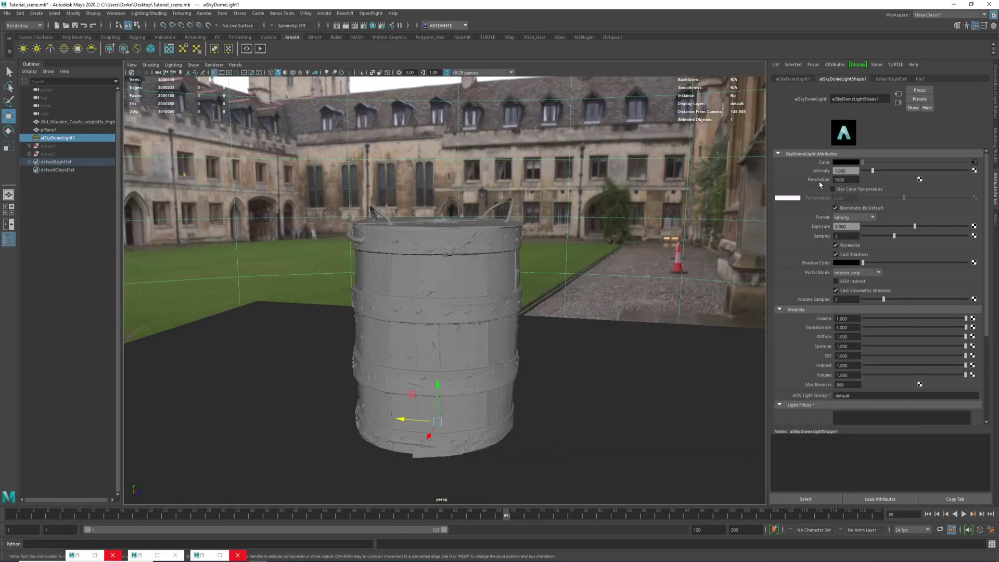
Step: Set the skydome light's samples to 1 and view the barrel in front of the lawn and courtyard building
left_click(850, 180)
left_click_drag(614, 317, 865, 269, "alt")
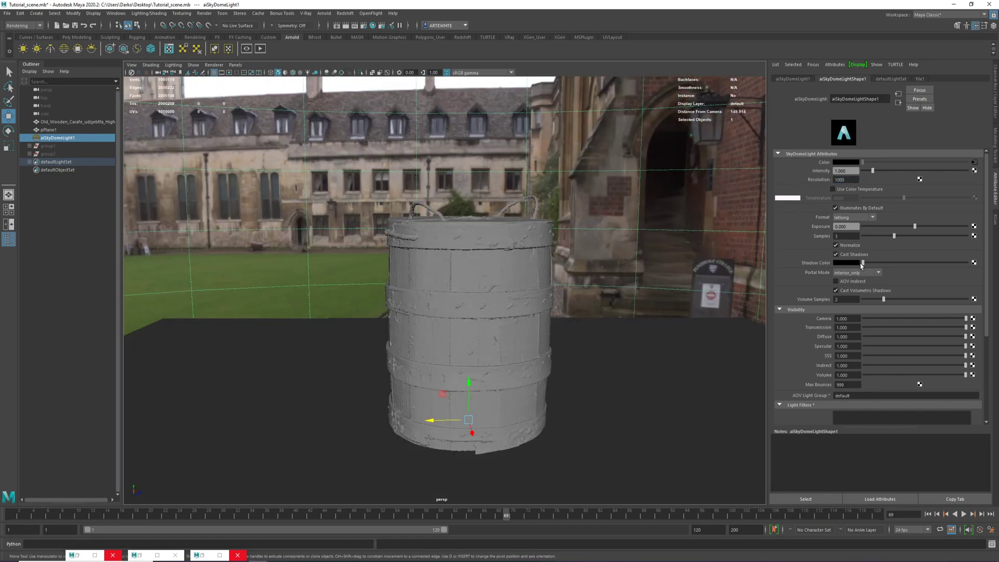
key("Tab")
left_click_drag(641, 263, 762, 279, "alt")
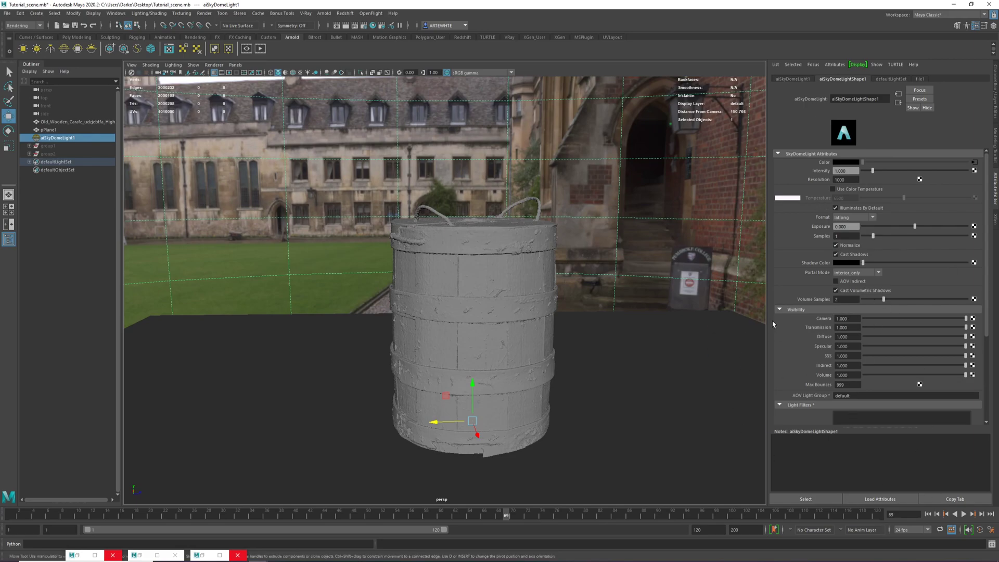
left_click_drag(526, 327, 344, 206, "alt")
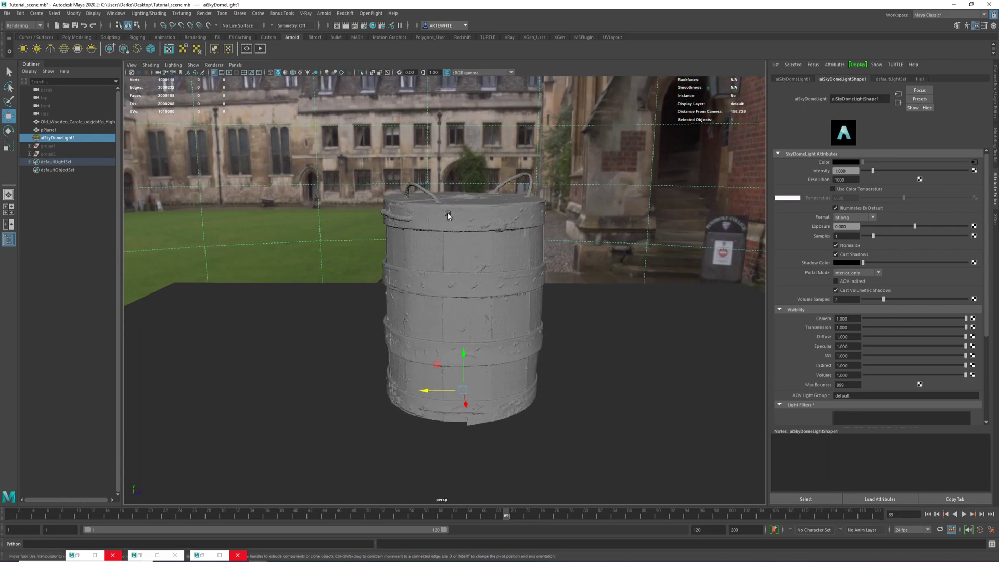
Step: Bring up the Arnold RenderView and start a live IPR render of the barrel lit by the HDRI
left_click(219, 555)
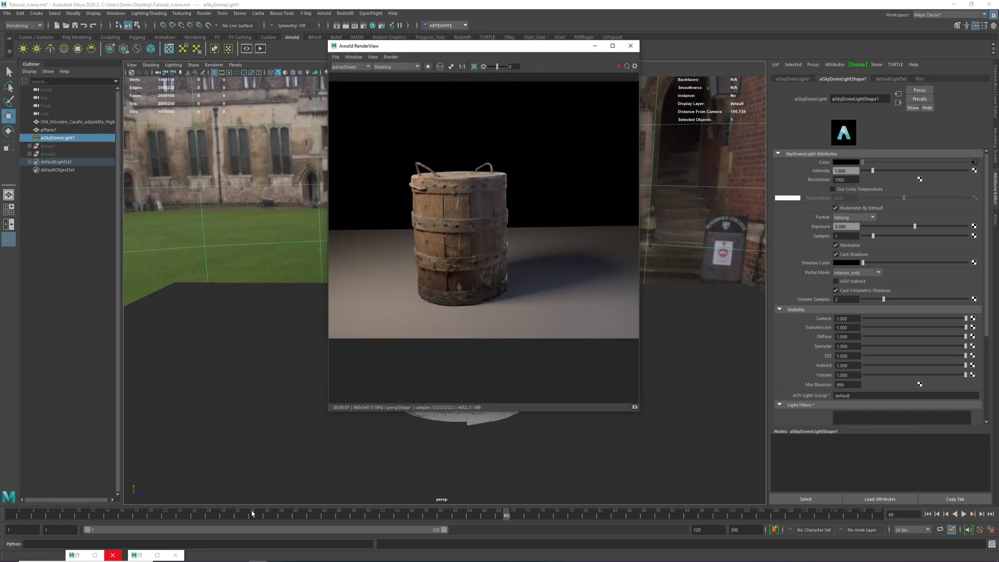
scroll(475, 210, "down", 2)
scroll(576, 138, "up", 1)
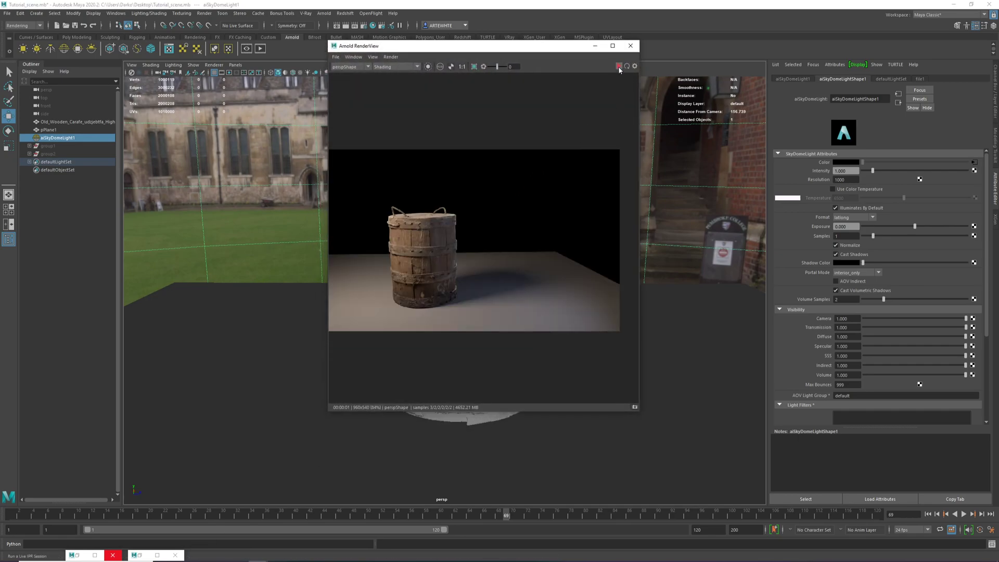
left_click(618, 67)
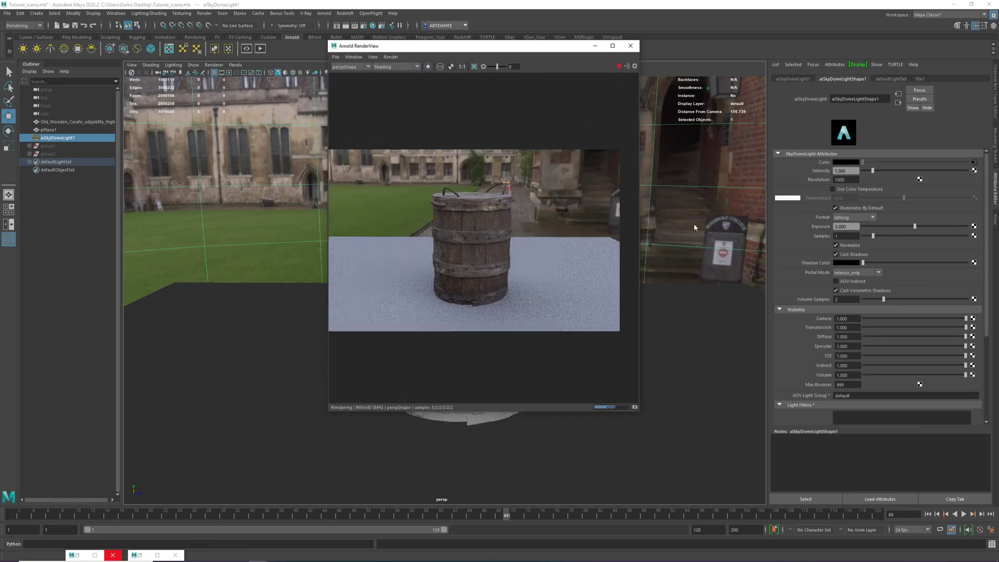
Step: Examine the barrel's HDRI lighting and soft ground shadow in the render, both close up and as a whole
left_click_drag(723, 276, 711, 170, "alt")
scroll(473, 207, "up", 5)
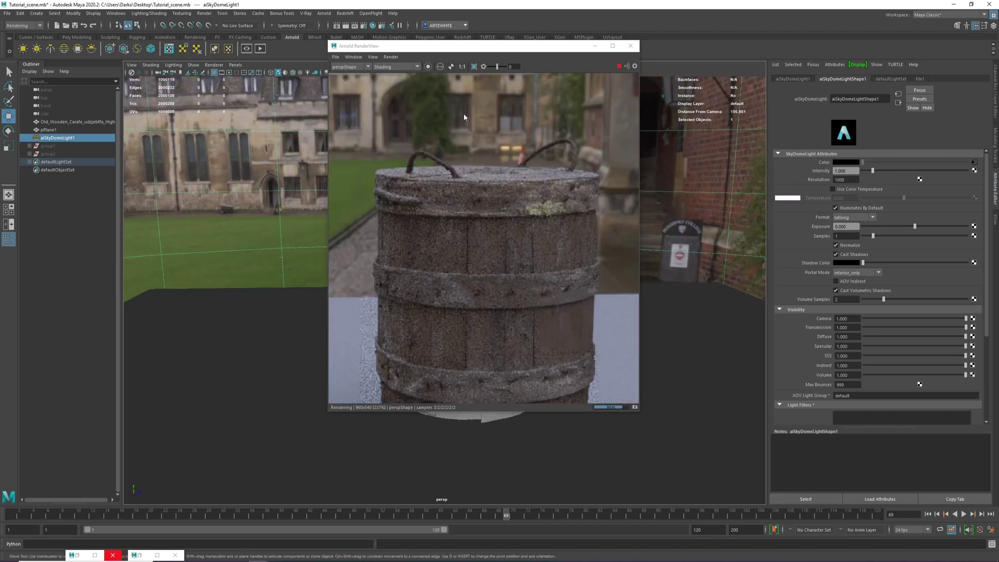
scroll(426, 115, "down", 4)
scroll(442, 189, "up", 3)
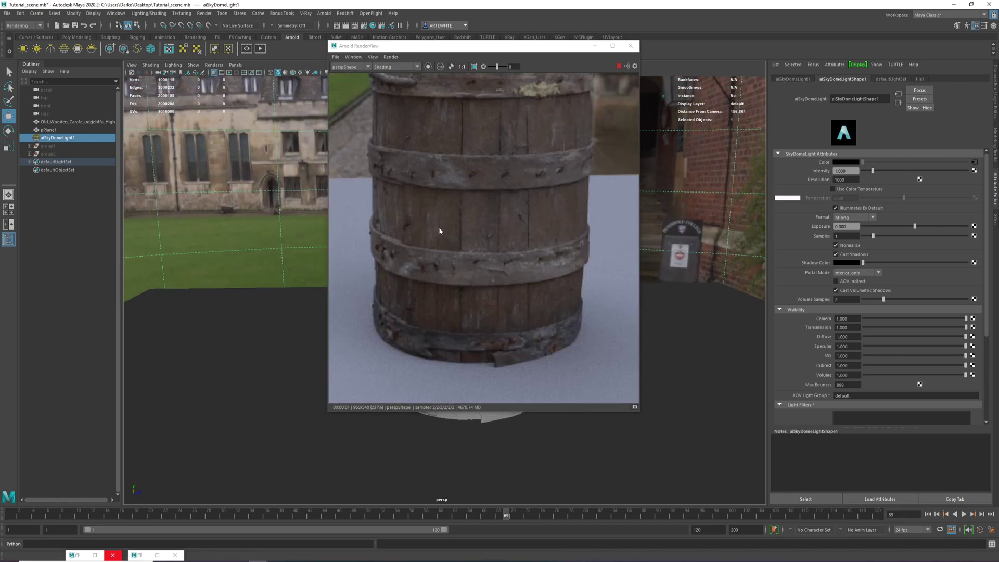
scroll(439, 227, "down", 5)
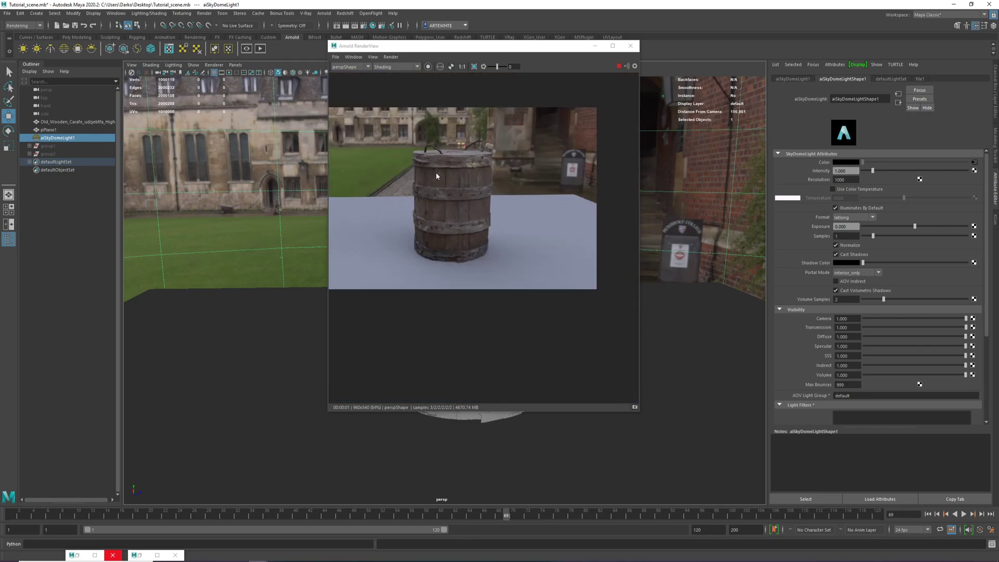
scroll(451, 154, "up", 4)
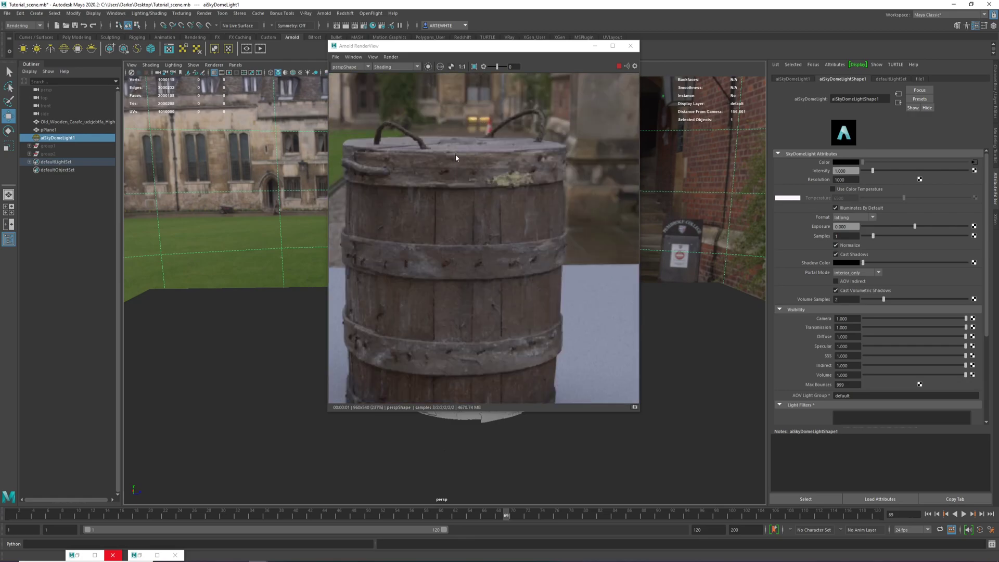
scroll(455, 154, "down", 3)
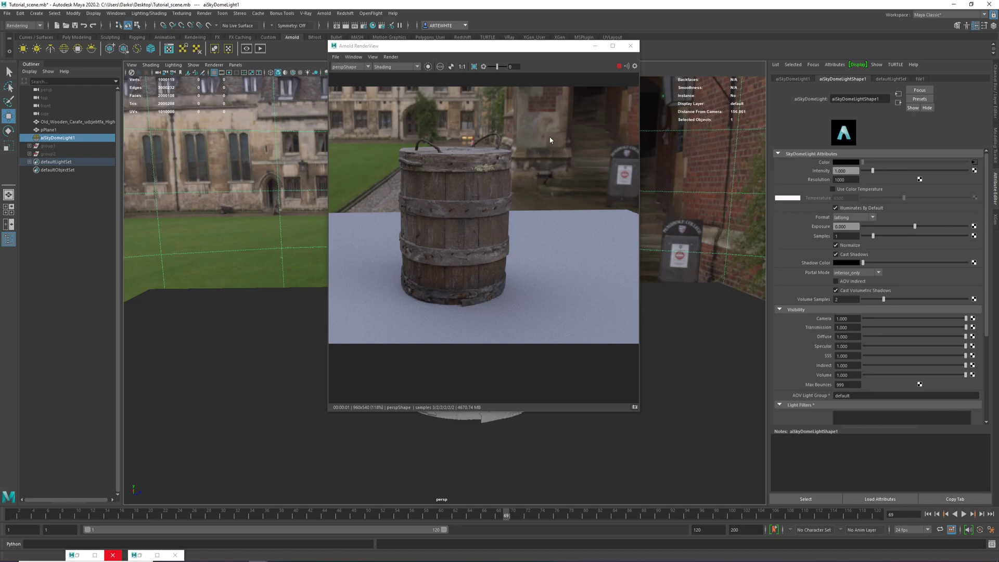
scroll(546, 130, "down", 4)
Step: Place the render window beside the barrel view and look down at the ground plane within the surrounding HDRI courtyard
left_click_drag(498, 46, 806, 68)
scroll(341, 211, "down", 3)
middle_click_drag(532, 243, 507, 333, "alt")
right_click_drag(506, 333, 425, 217, "alt")
left_click_drag(401, 200, 369, 133, "alt")
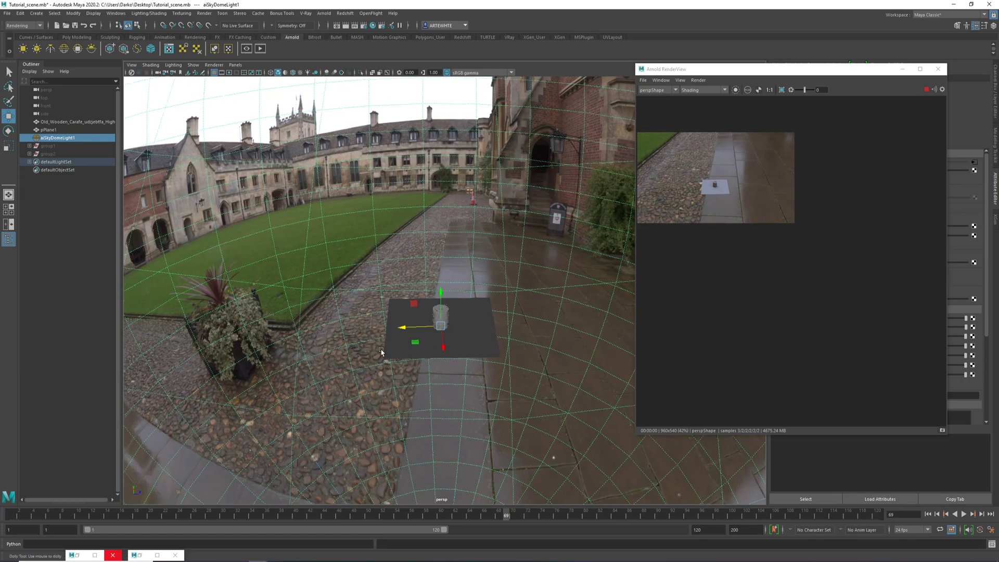
Step: Return to a close view of the barrel and examine how the plain ground plane separates it from the background
right_click_drag(374, 344, 660, 497, "alt")
middle_click_drag(443, 362, 432, 233, "alt")
right_click_drag(432, 233, 407, 370, "alt")
left_click_drag(408, 370, 486, 296, "alt")
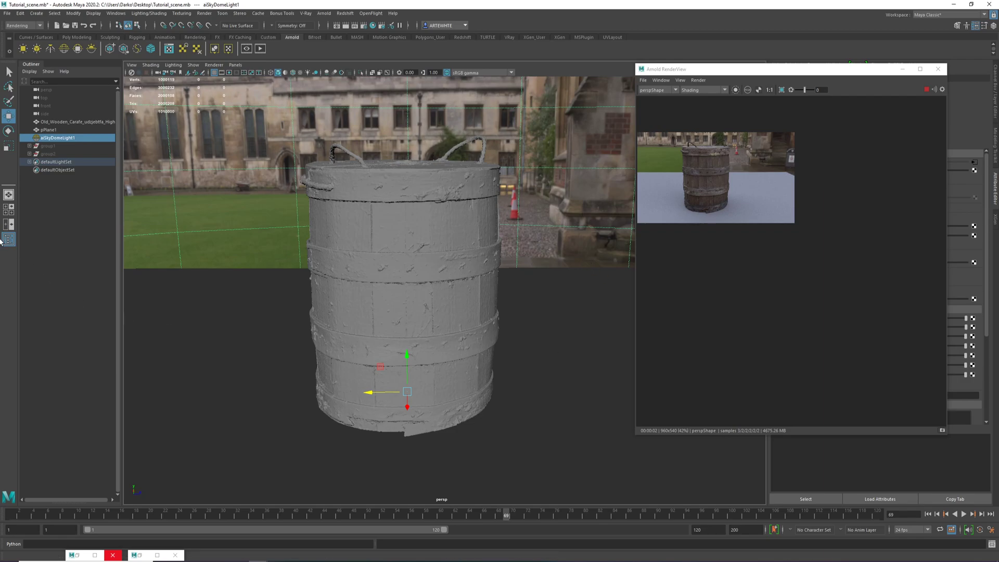
scroll(719, 164, "up", 2)
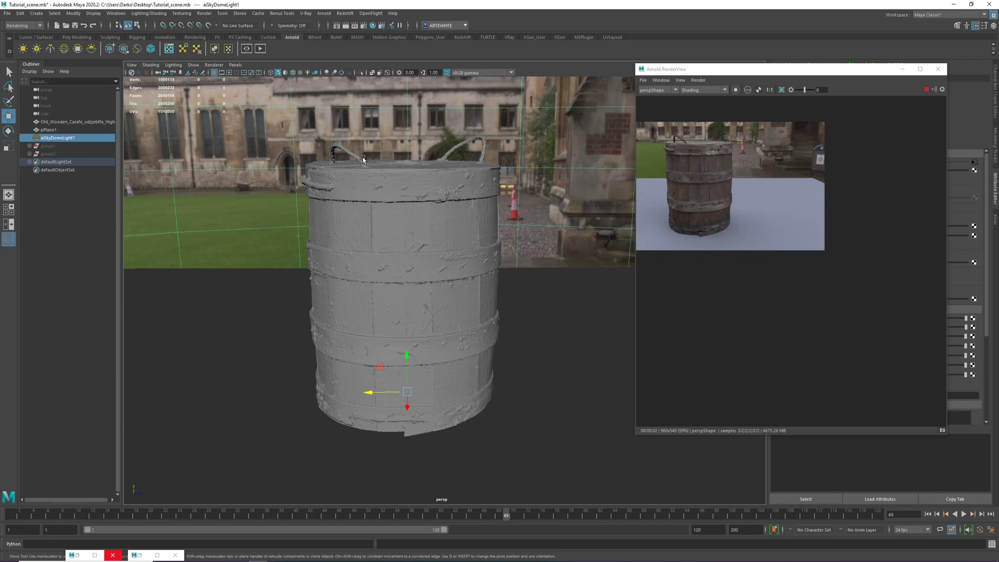
scroll(691, 150, "up", 3)
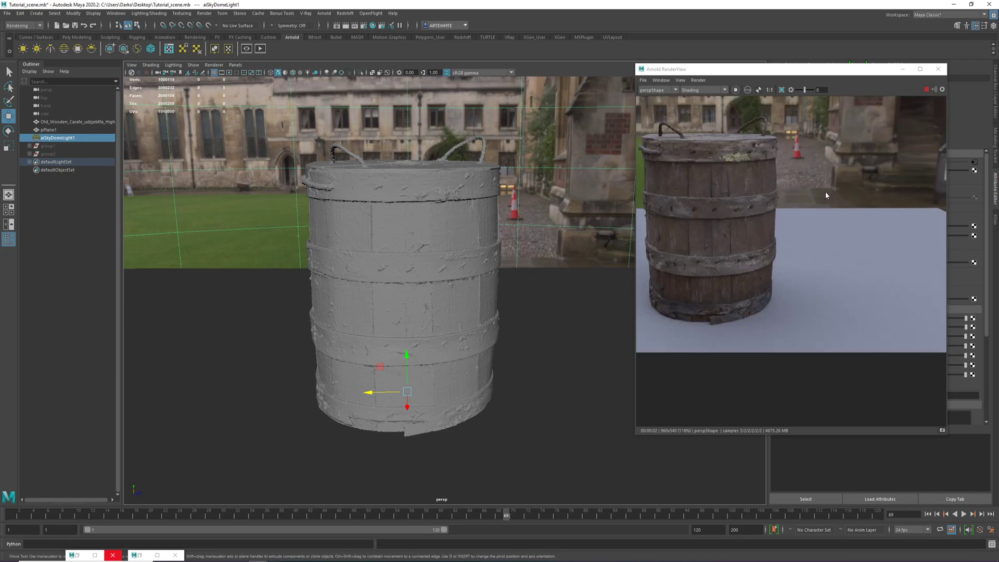
scroll(501, 268, "down", 3)
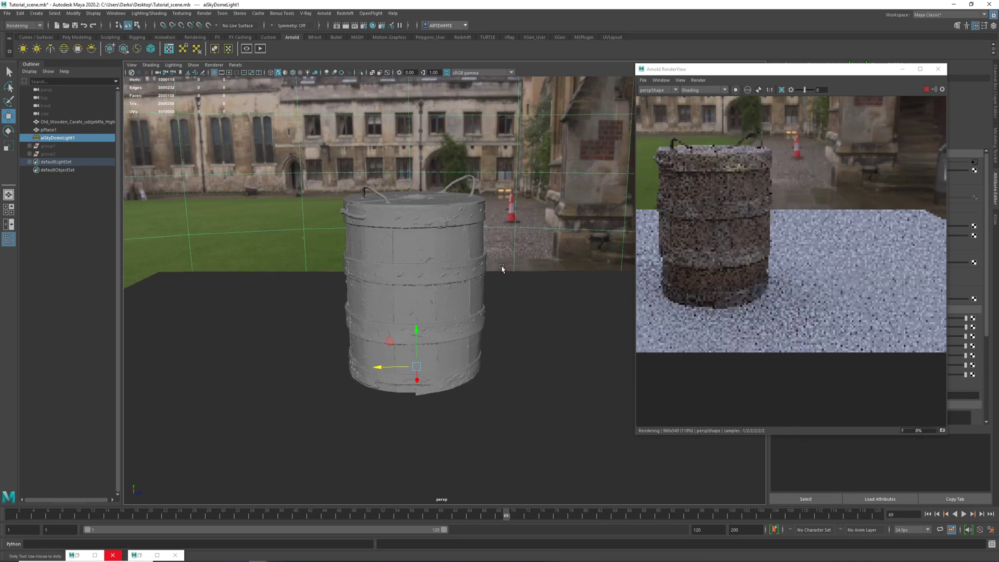
left_click_drag(503, 357, 537, 338, "alt")
Step: Stop the live render and assign a new Arnold aiShadowMatte material to the ground plane
left_click(515, 395)
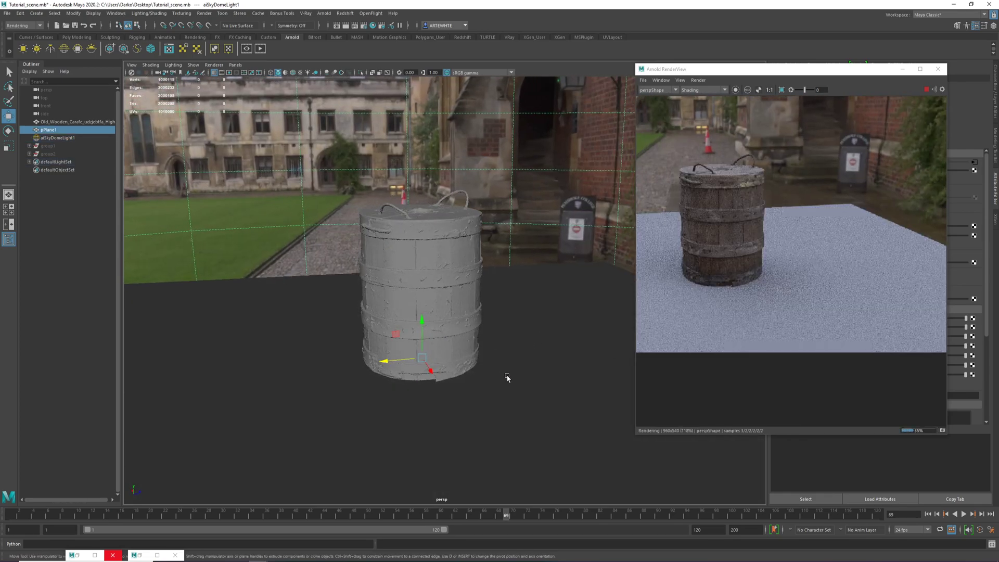
left_click(926, 90)
middle_click_drag(436, 360, 397, 290, "alt")
left_click_drag(491, 309, 510, 262, "alt")
right_click(510, 259)
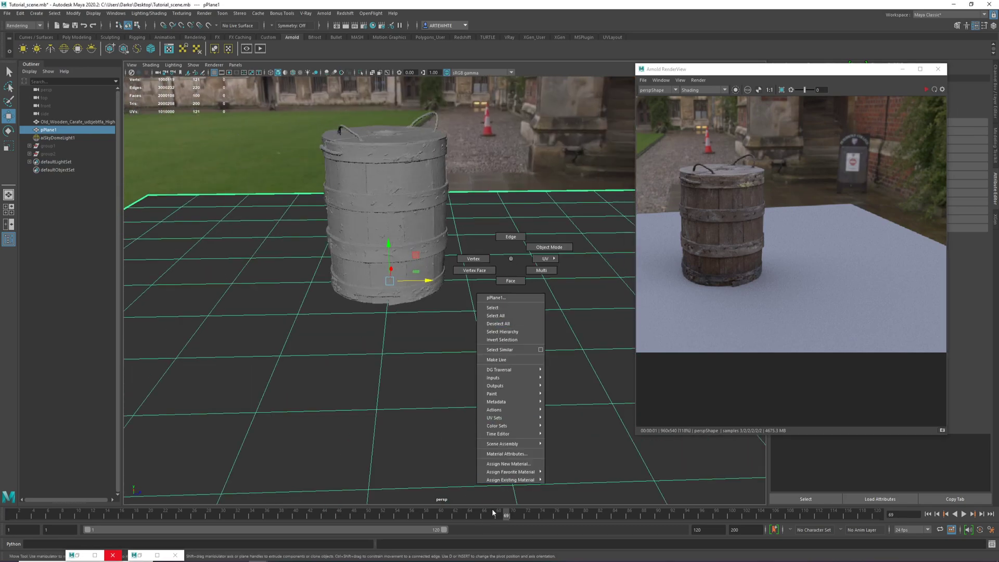
left_click(503, 464)
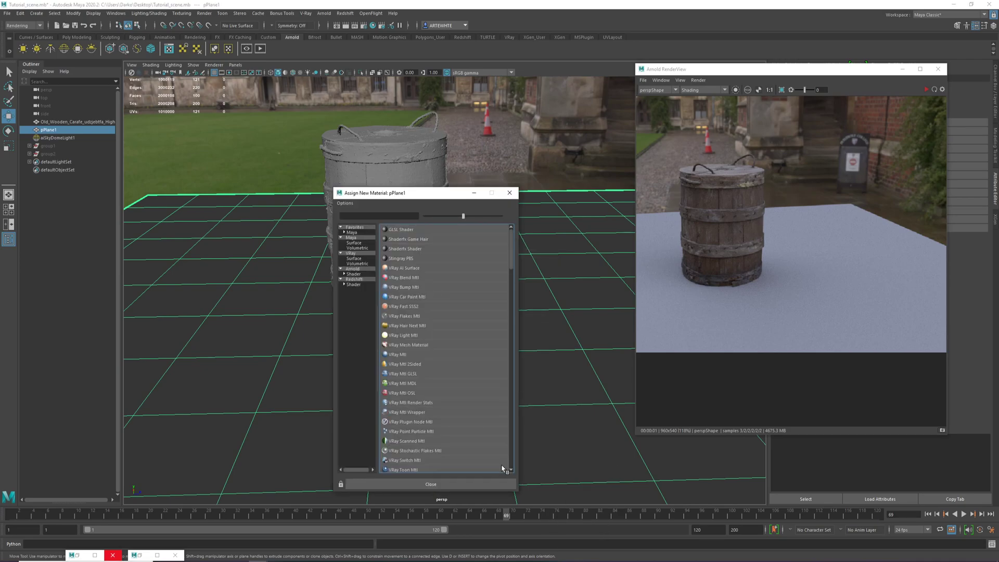
left_click(353, 269)
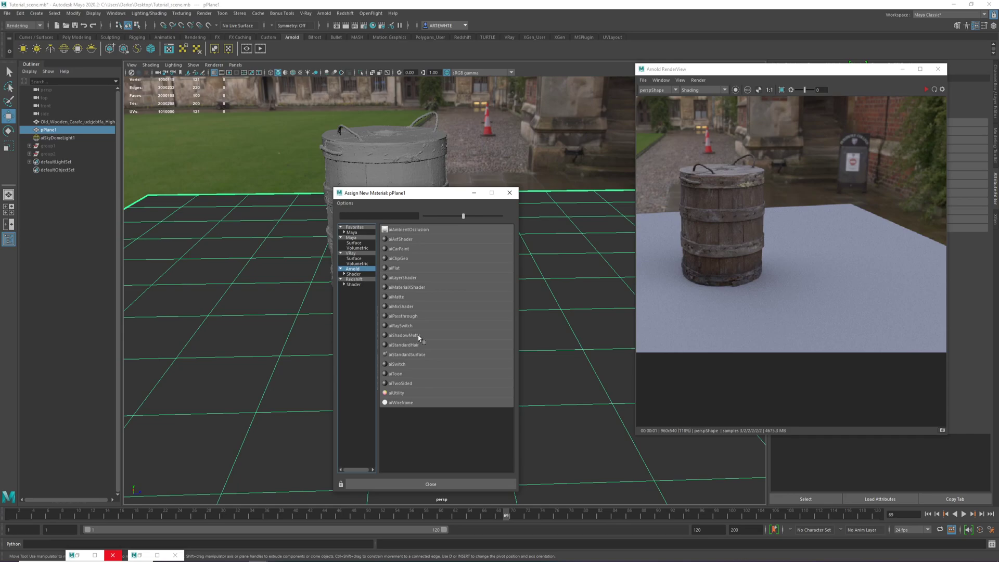
left_click(409, 354)
Step: Frame the barrel with the brick archway behind it and restart the live render
scroll(416, 346, "up", 3)
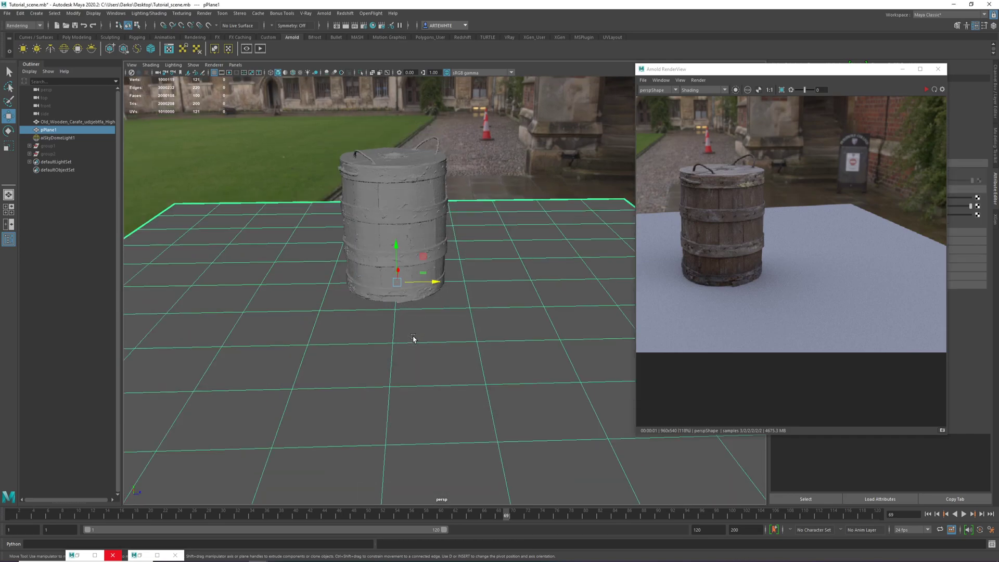
scroll(420, 351, "up", 5)
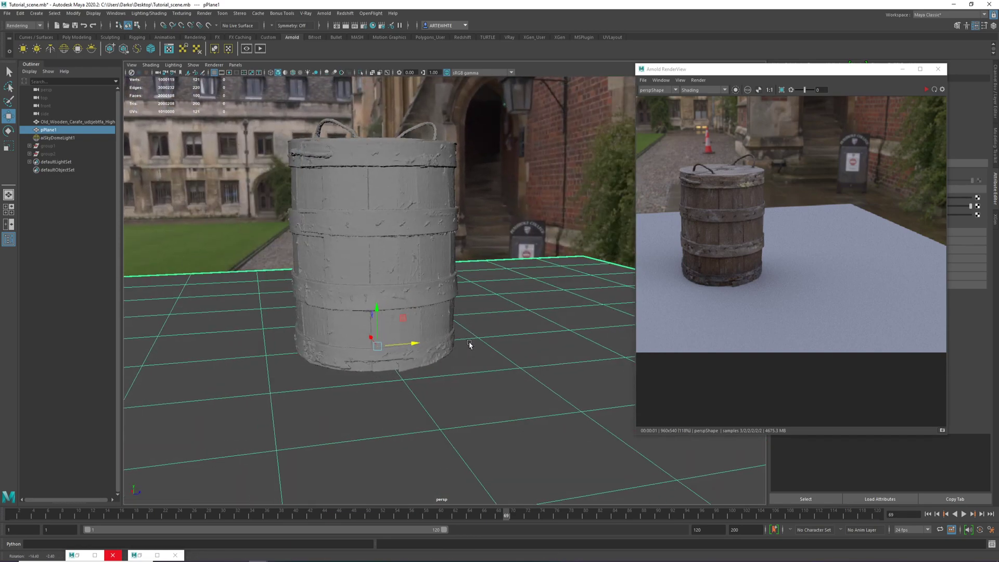
scroll(436, 326, "down", 1)
left_click(926, 89)
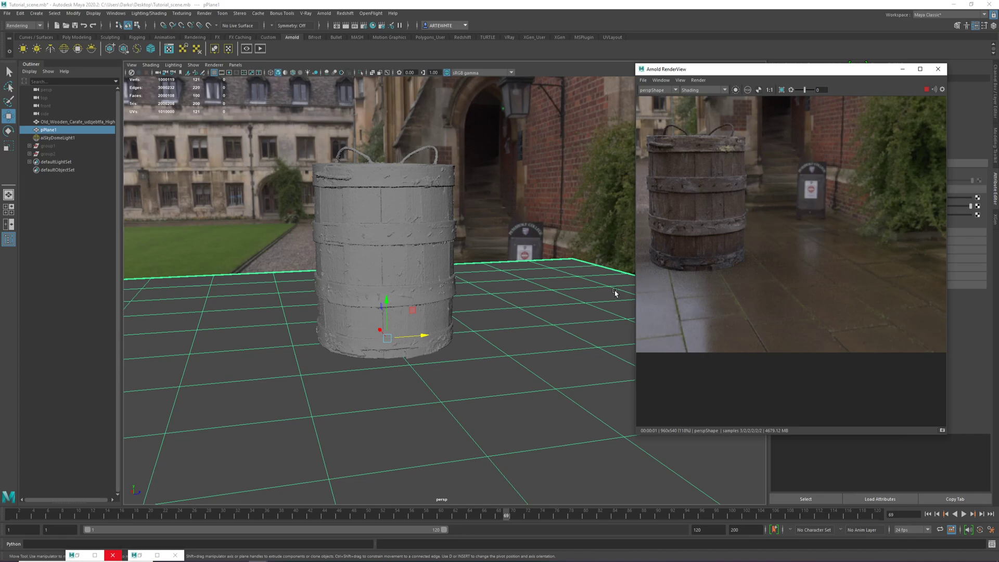
Step: Examine the rendered barrel's shadow and integration with the HDRI from several angles around the courtyard and garden
middle_click_drag(690, 282, 863, 282, "alt")
right_click_drag(446, 374, 487, 370, "alt")
left_click_drag(488, 371, 468, 377, "alt")
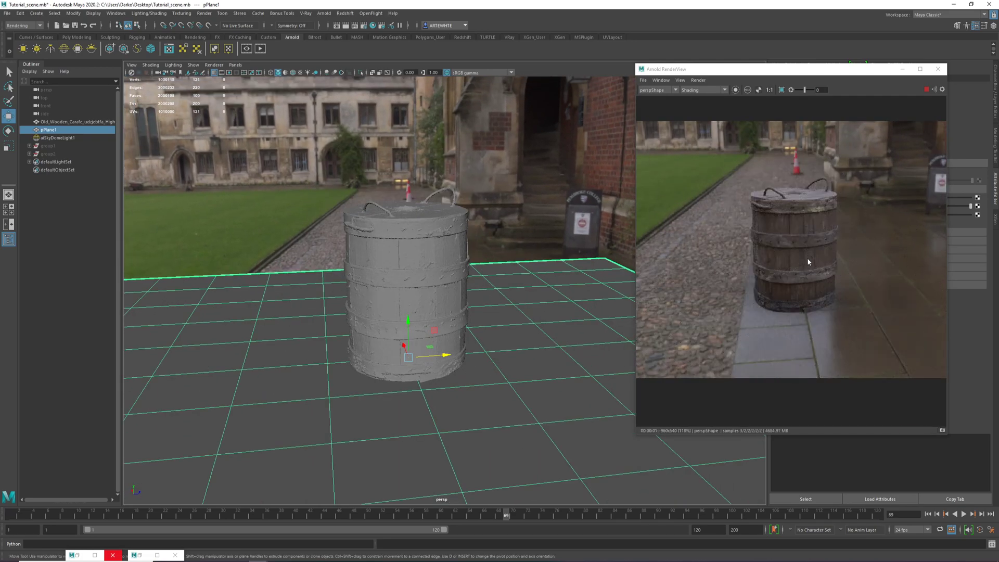
right_click_drag(477, 318, 460, 364, "alt")
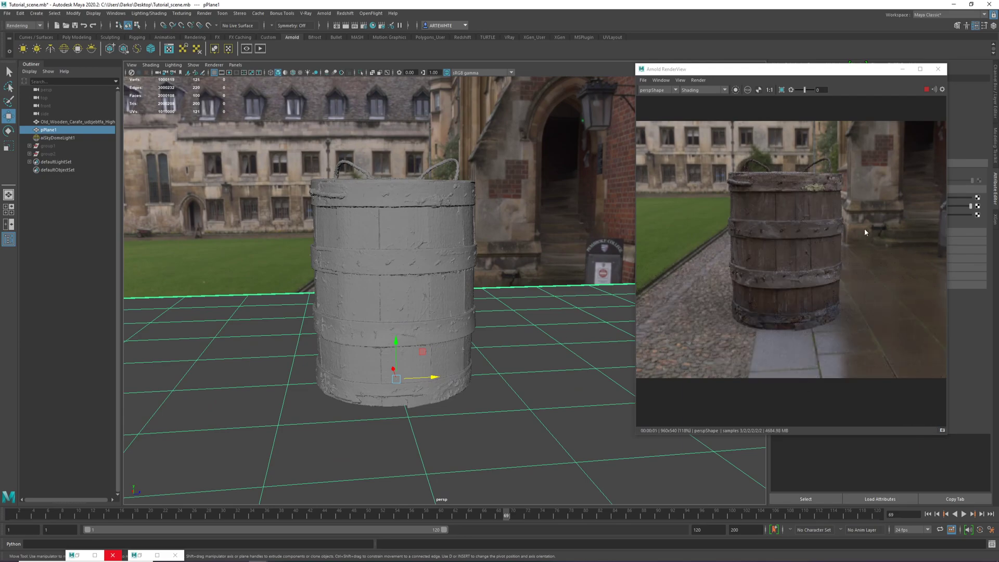
scroll(803, 249, "down", 2)
scroll(796, 213, "up", 3)
scroll(794, 209, "down", 2)
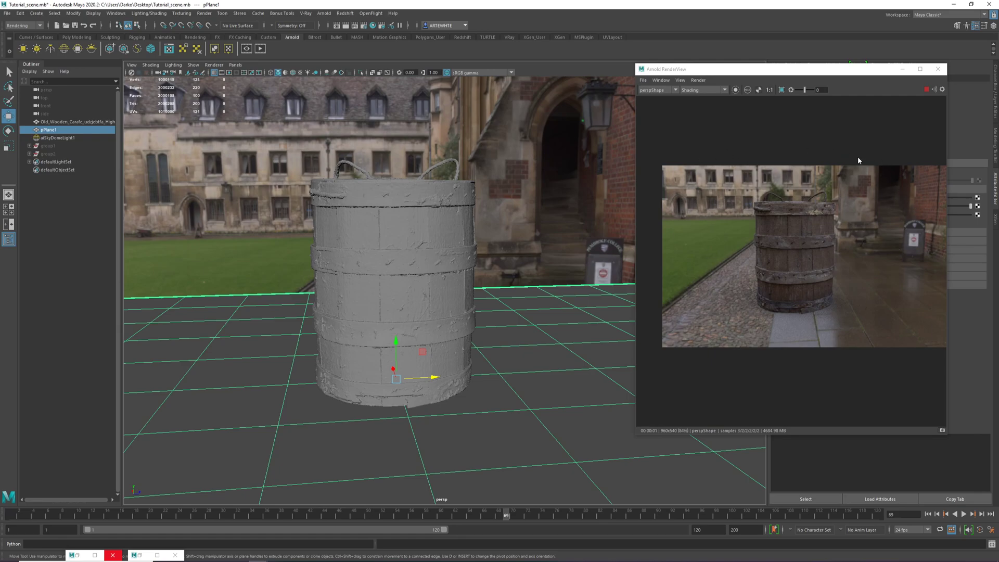
left_click_drag(319, 242, 406, 245, "alt")
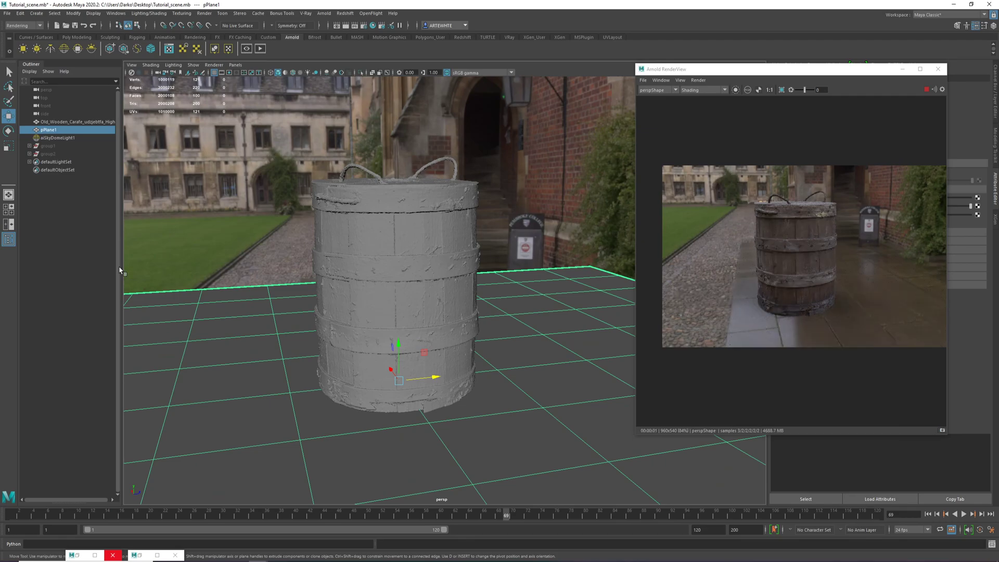
left_click_drag(435, 228, 369, 249, "alt")
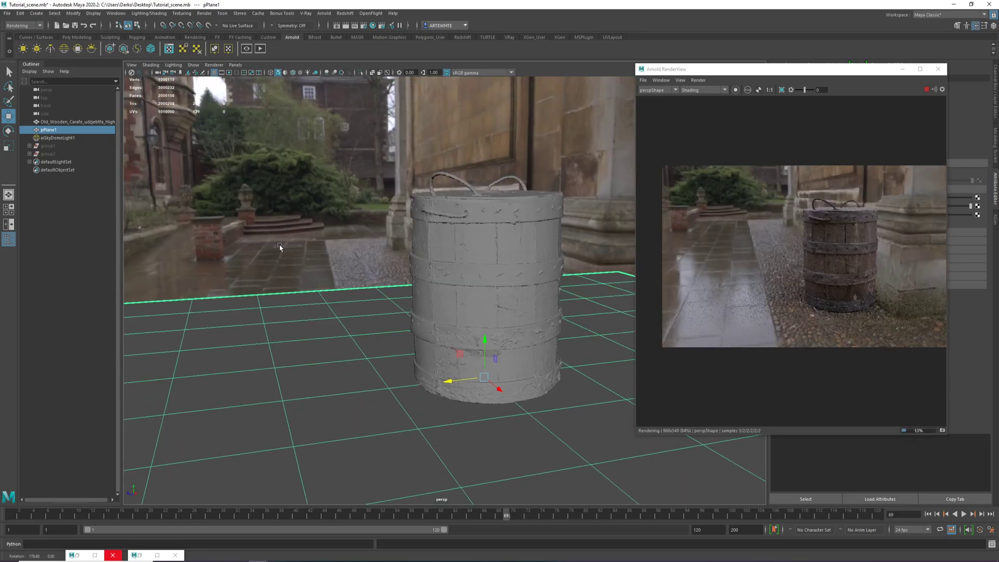
left_click_drag(445, 265, 382, 261, "alt")
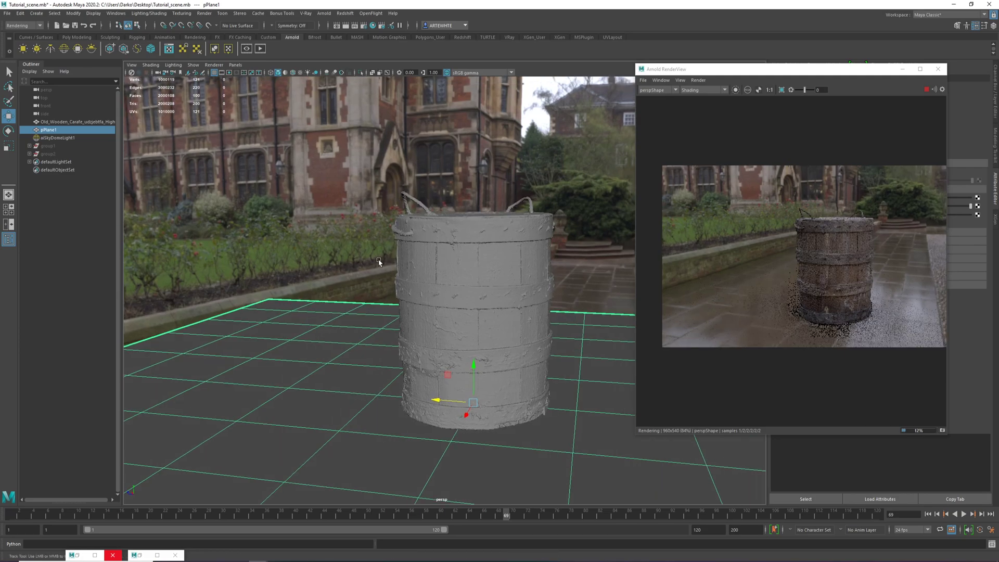
middle_click_drag(381, 261, 353, 263, "alt")
Step: Rotate the skydome light about its vertical axis until the rose garden and low brick wall lie behind the barrel
left_click(410, 162)
key("e")
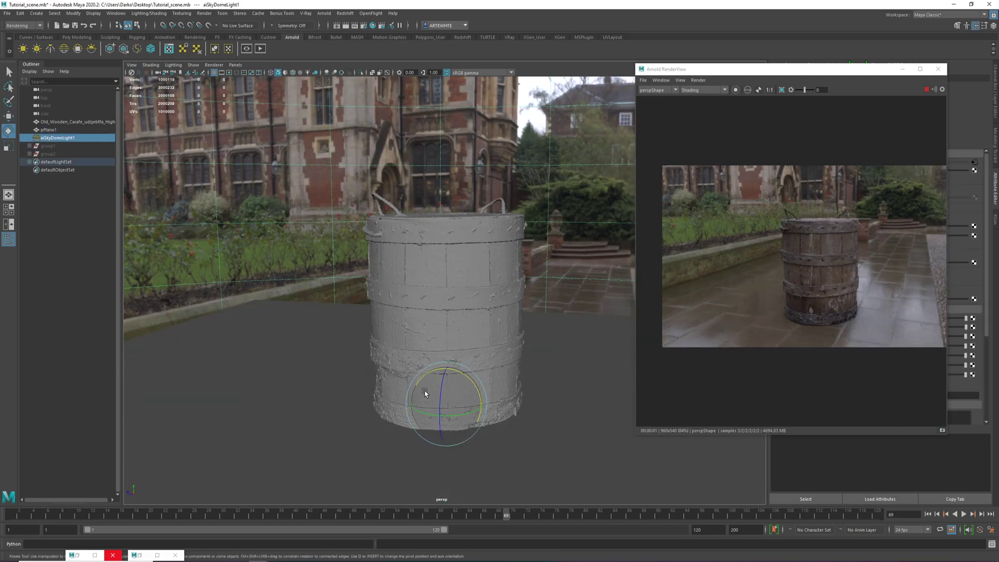
left_click_drag(465, 407, 585, 424)
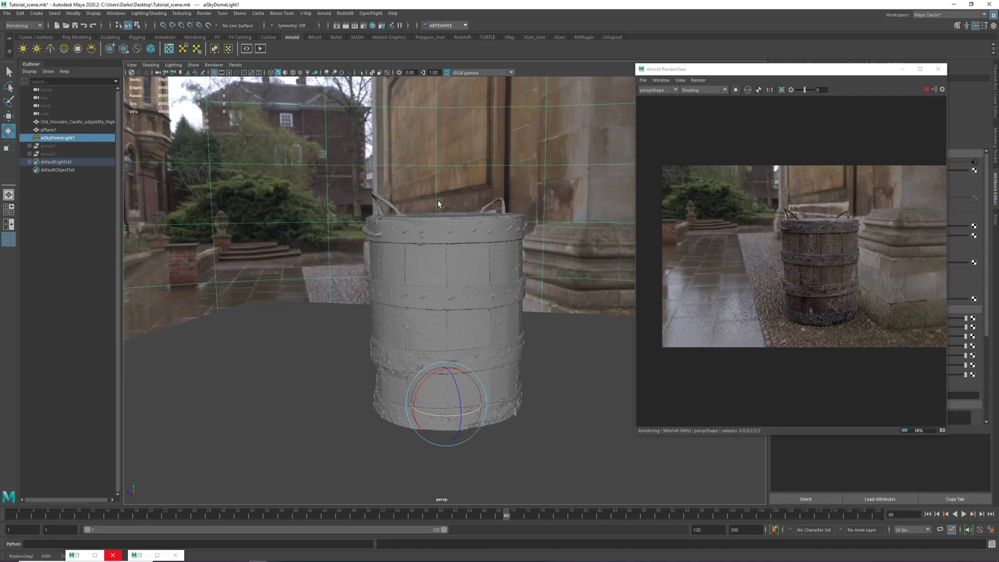
left_click_drag(423, 415, 457, 413)
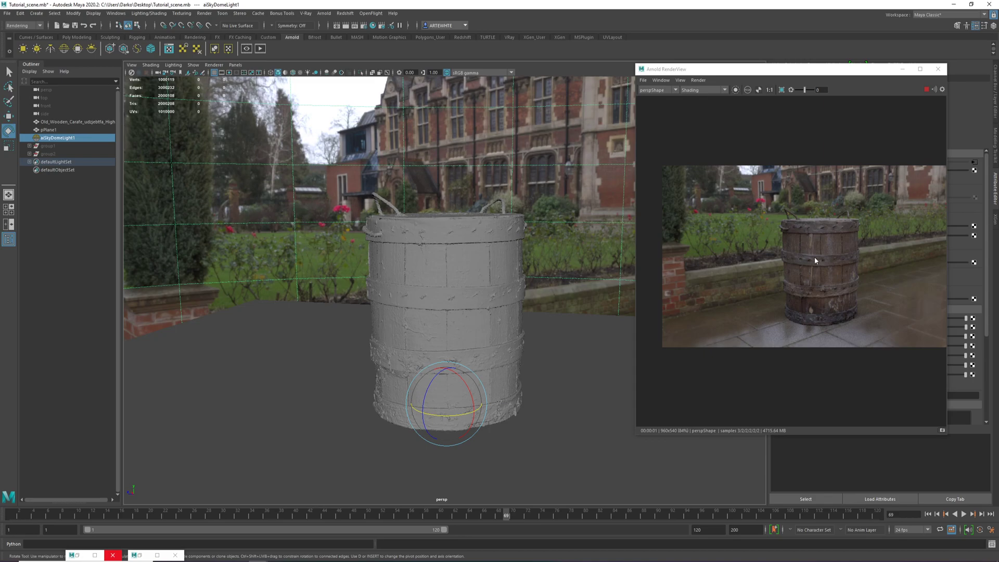
Step: Inspect the rendered barrel close up and move the render window clear of the skydome light's attributes
scroll(832, 256, "up", 3)
middle_click_drag(829, 293, 820, 261)
scroll(819, 261, "down", 1)
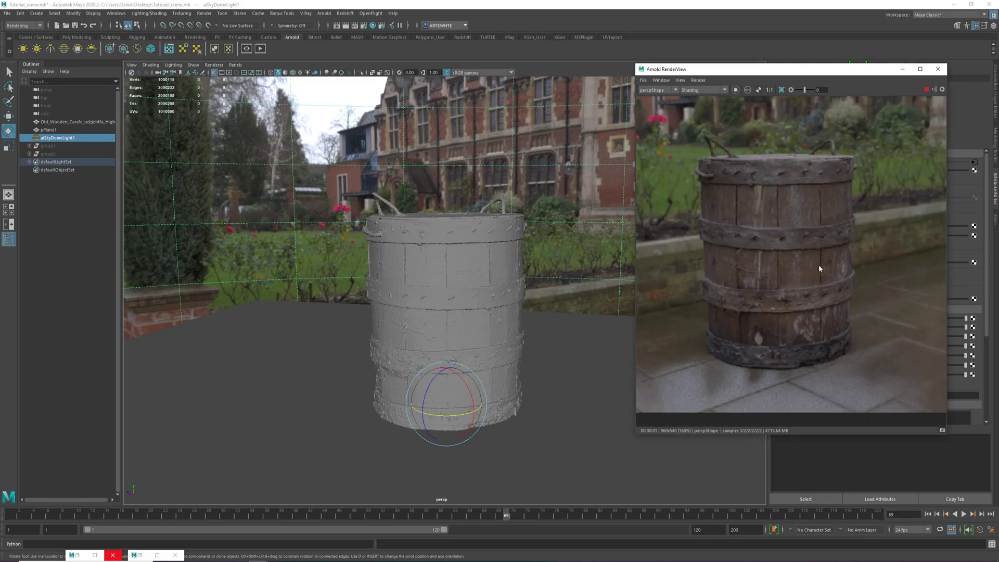
left_click_drag(813, 69, 389, 68)
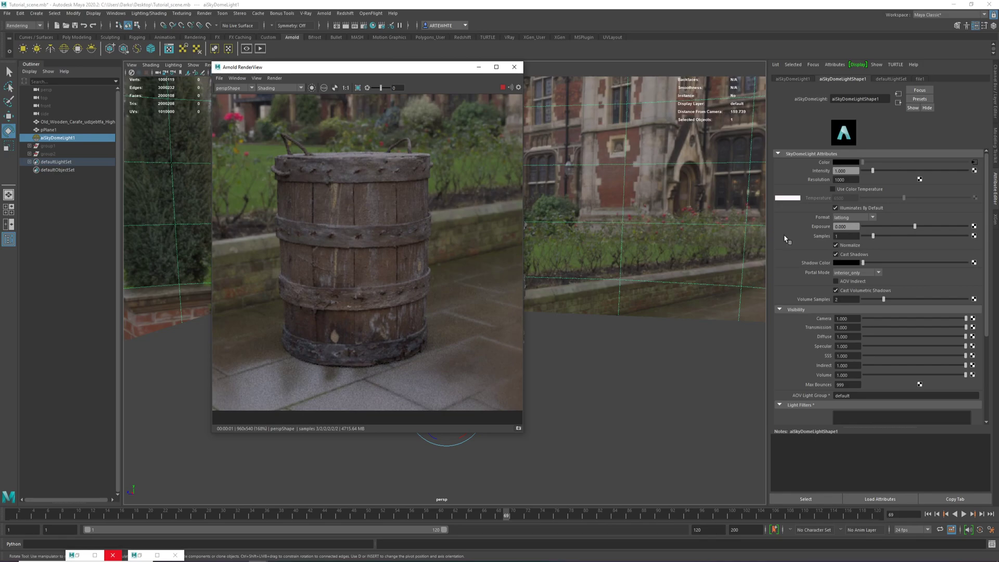
scroll(324, 210, "down", 4)
middle_click_drag(427, 201, 473, 206)
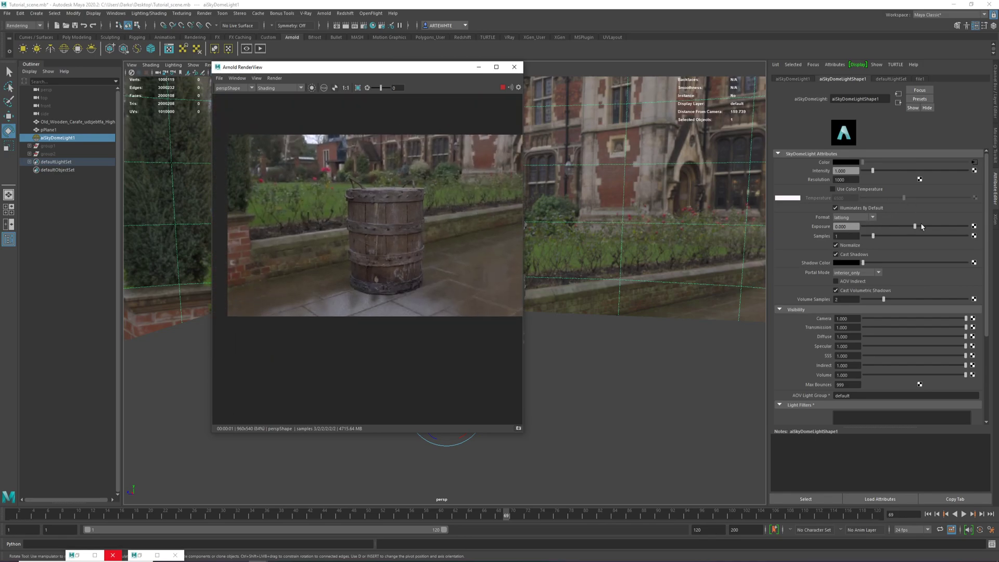
Step: Raise the skydome light's exposure to about 1 and inspect the brighter barrel render up close
left_click_drag(915, 226, 924, 227)
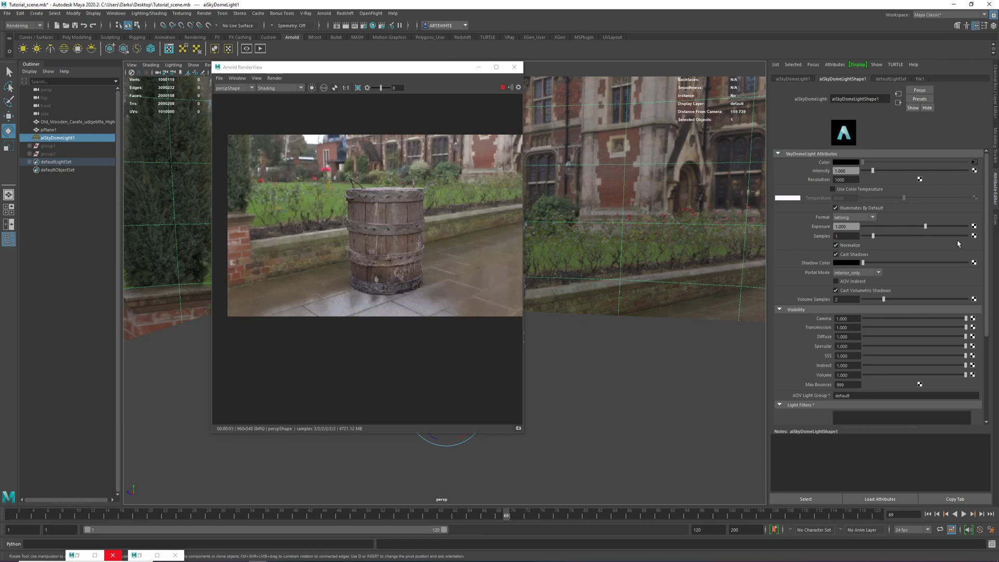
scroll(416, 168, "up", 5)
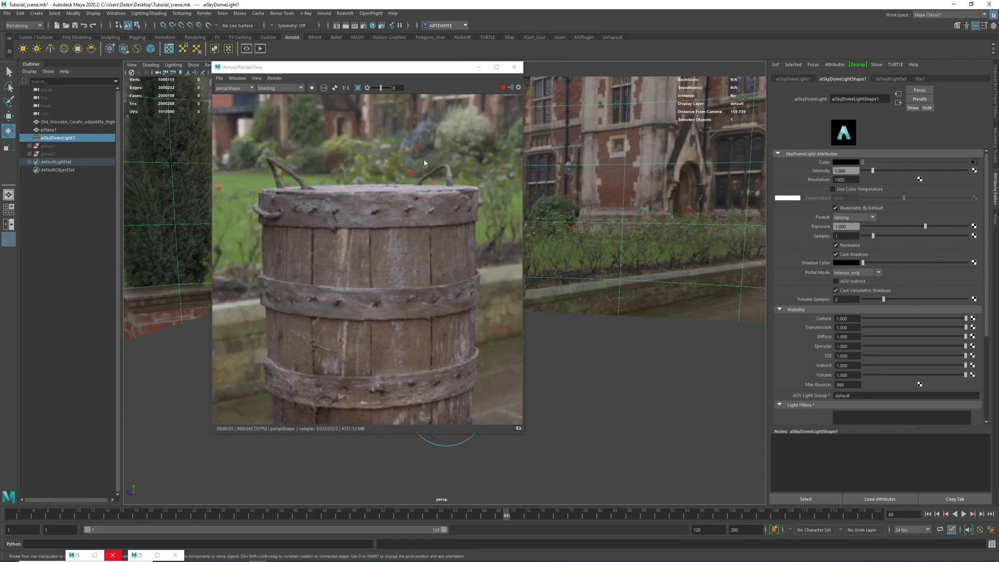
scroll(344, 283, "down", 6)
scroll(340, 276, "up", 3)
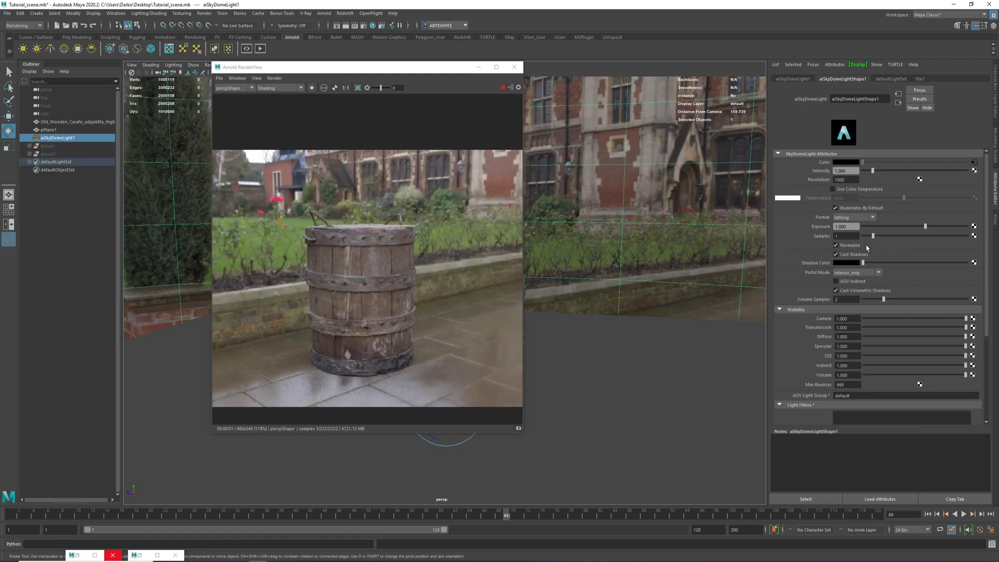
Step: Set the skydome light's exposure to 0.5 and check the barrel against the garden background
left_click(857, 225)
type("0.5")
key("Return")
scroll(351, 293, "down", 4)
scroll(351, 292, "up", 4)
scroll(347, 294, "up", 1)
scroll(347, 294, "down", 1)
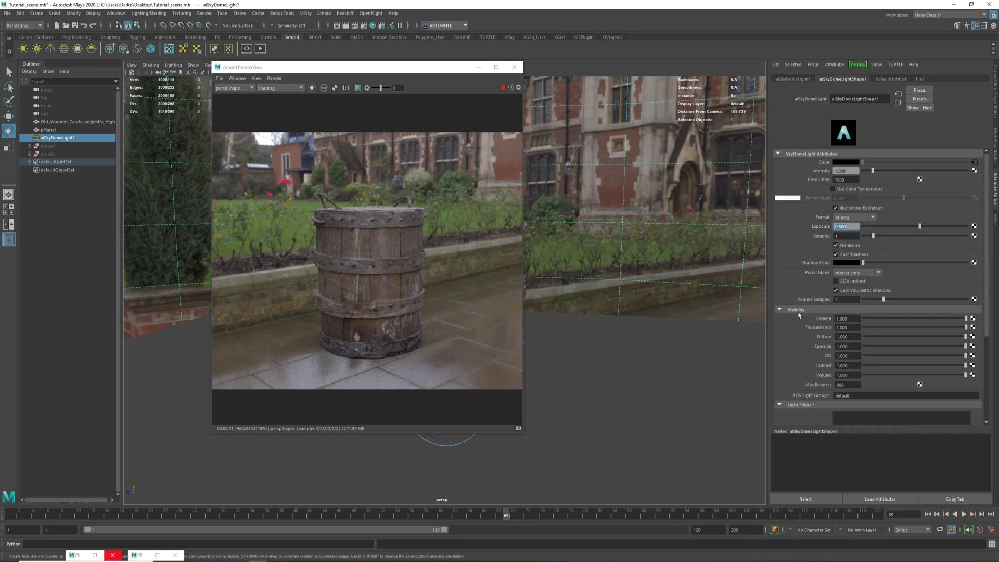
Step: Compare the render's alpha channel with the skydome light's camera visibility at 1 and 0, leaving it at 0
left_click_drag(874, 321, 844, 323)
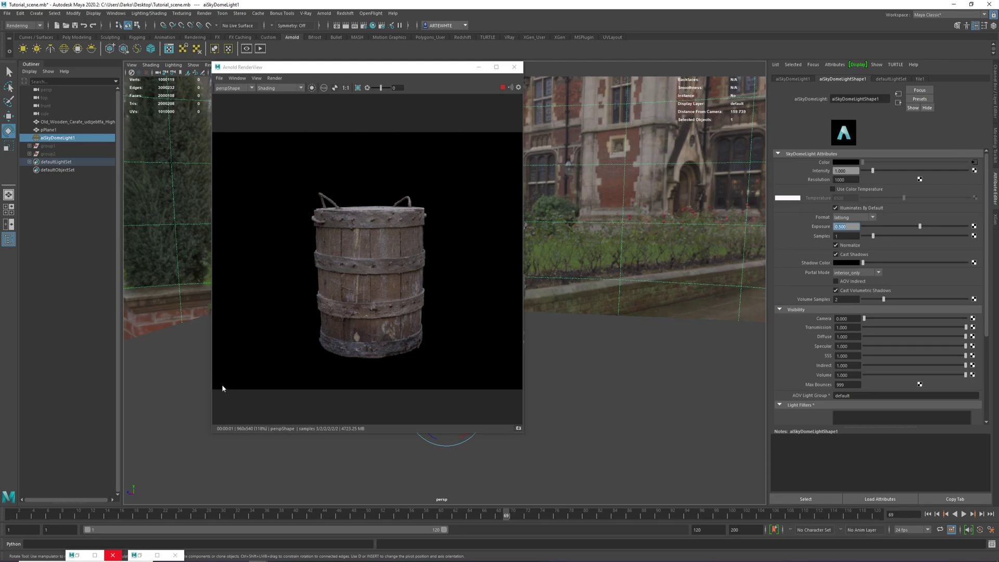
left_click(336, 89)
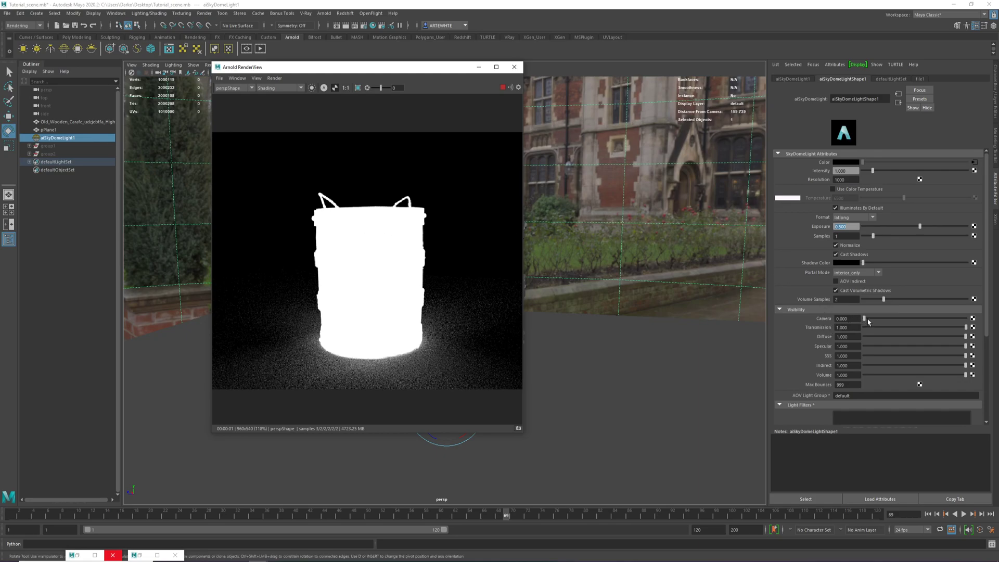
left_click_drag(863, 318, 966, 318)
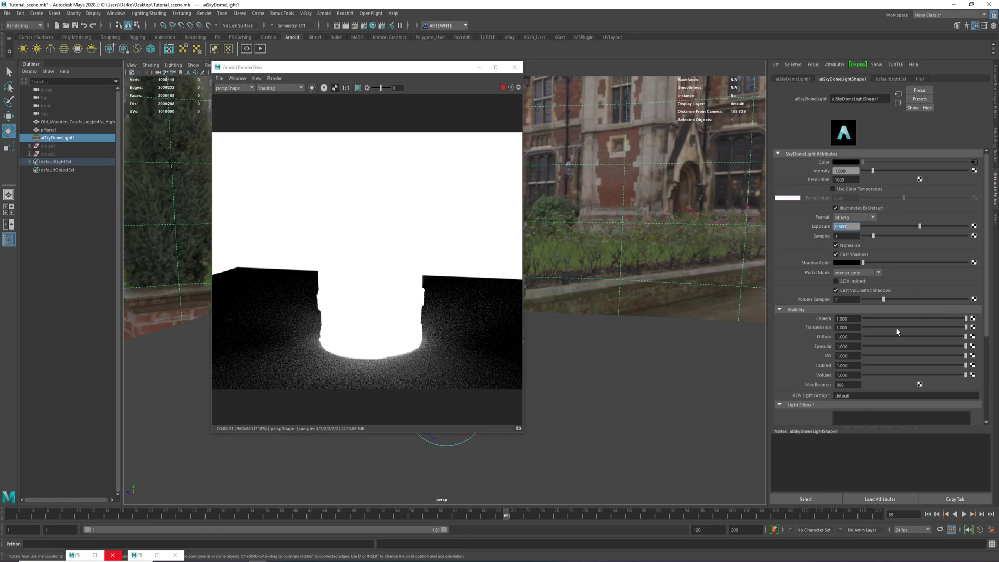
left_click(926, 318)
left_click(862, 318)
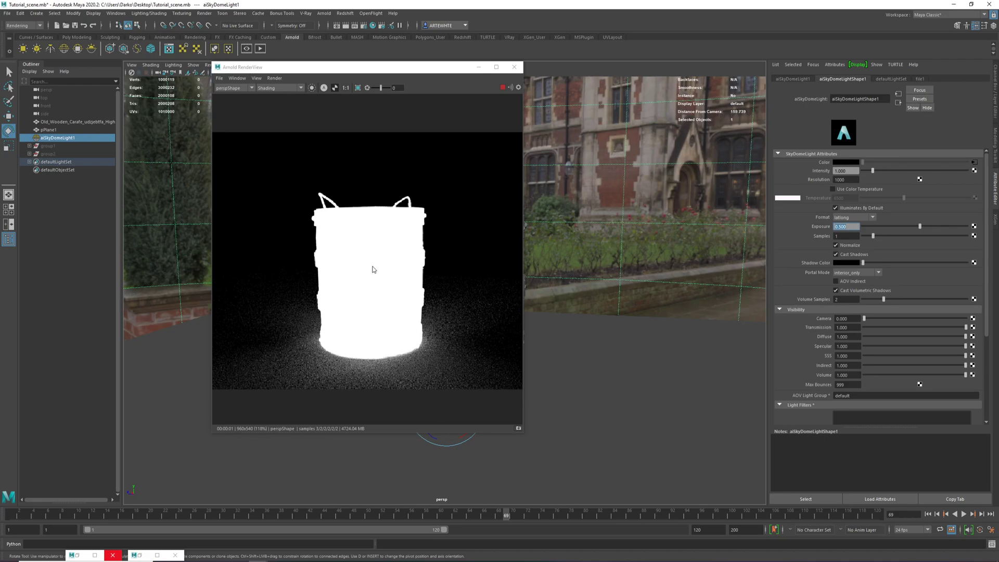
Step: Return the render to colour display and compare camera visibility 1 with 0, ending at 0
left_click(324, 87)
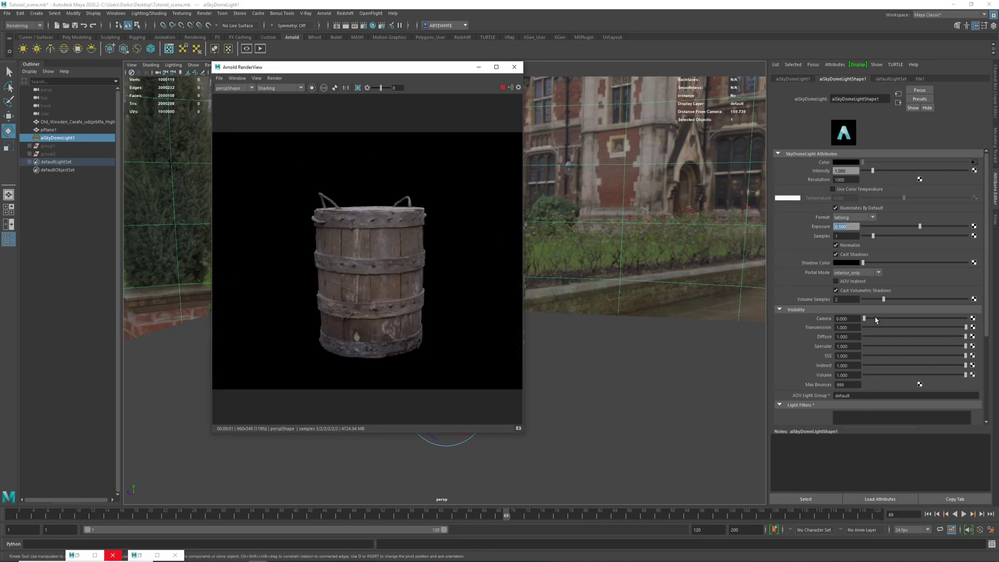
left_click_drag(874, 319, 966, 319)
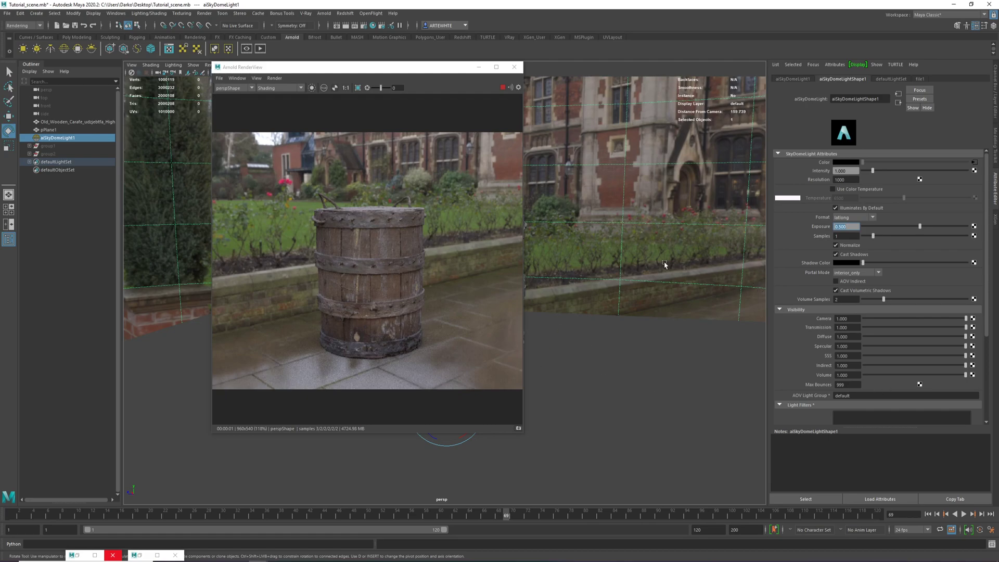
left_click_drag(966, 318, 858, 321)
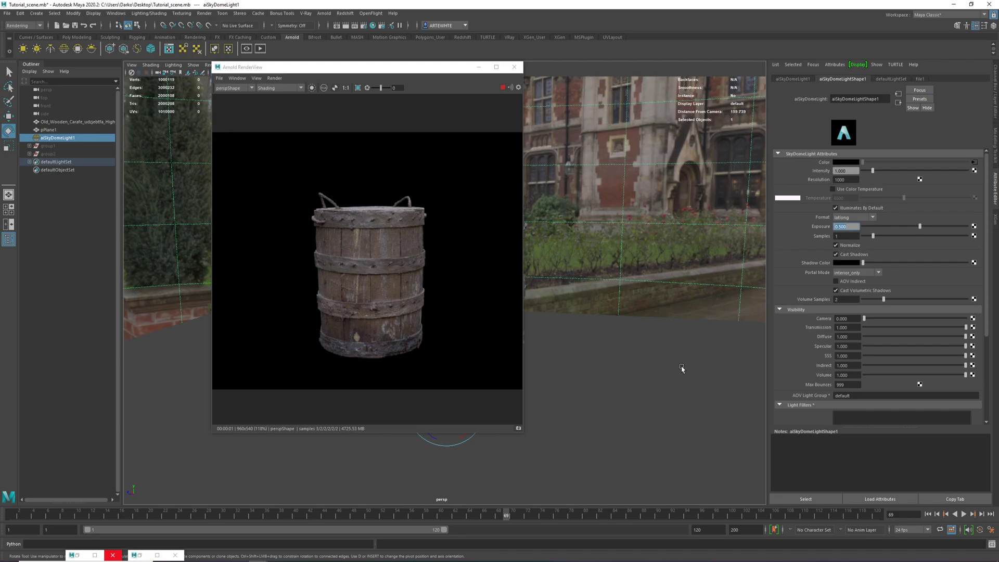
Step: Try the skydome light's diffuse visibility at 0 and restore it to 1
left_click(846, 346)
left_click_drag(852, 337, 814, 330)
left_click_drag(893, 337, 861, 337)
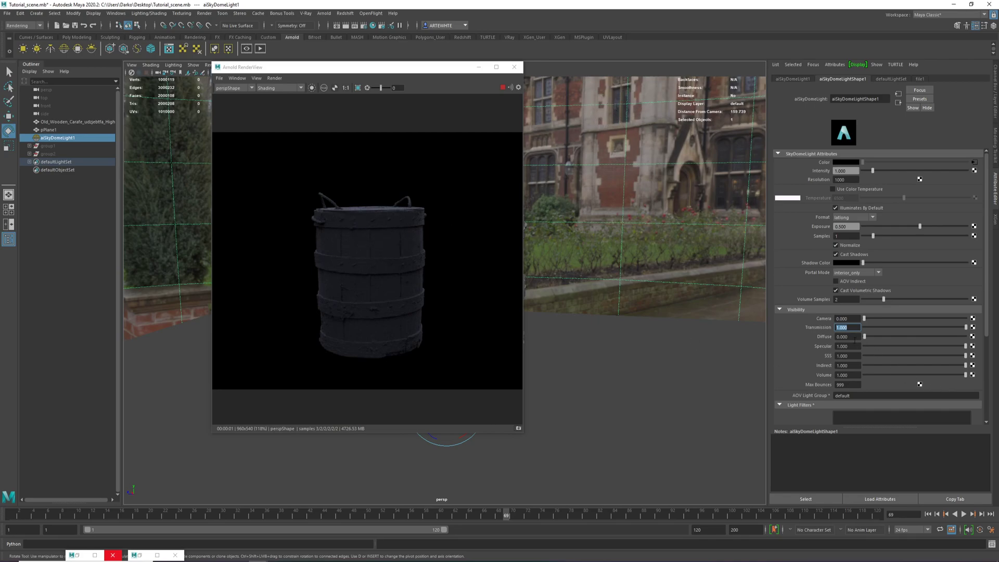
left_click_drag(865, 336, 966, 336)
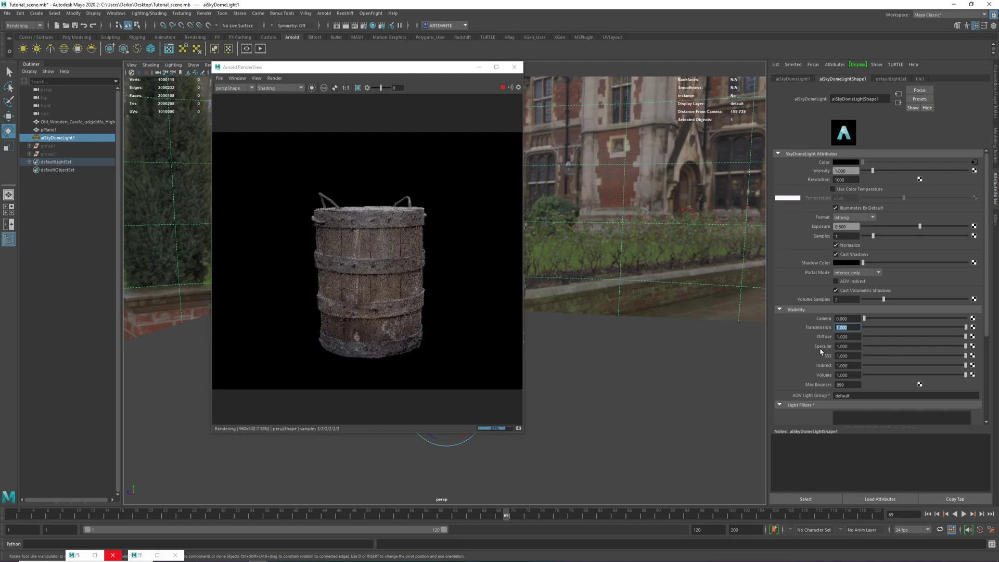
Step: Try the skydome light's specular visibility at 0, inspect the barrel closely, and restore it to 1
left_click_drag(882, 346, 860, 347)
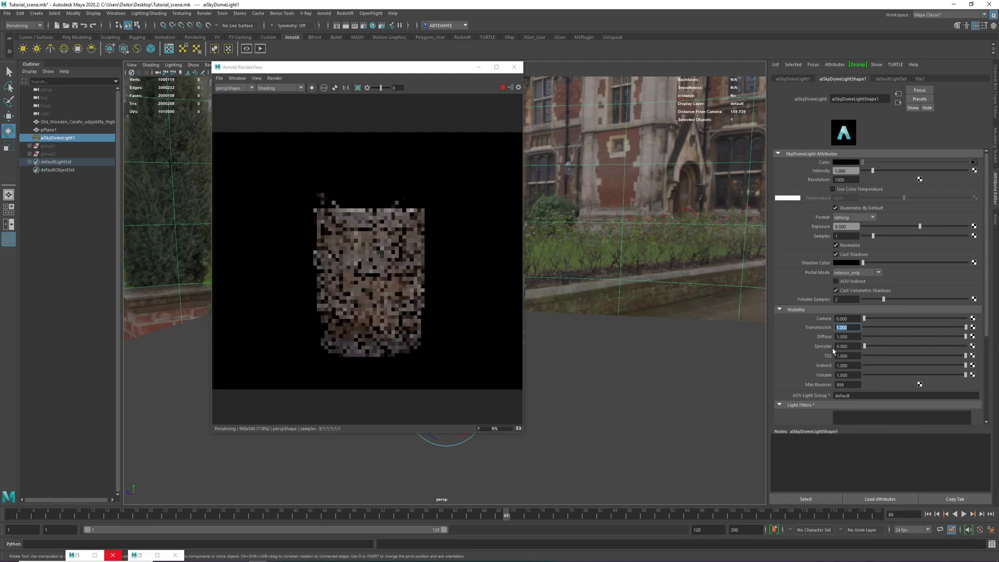
scroll(358, 263, "up", 3)
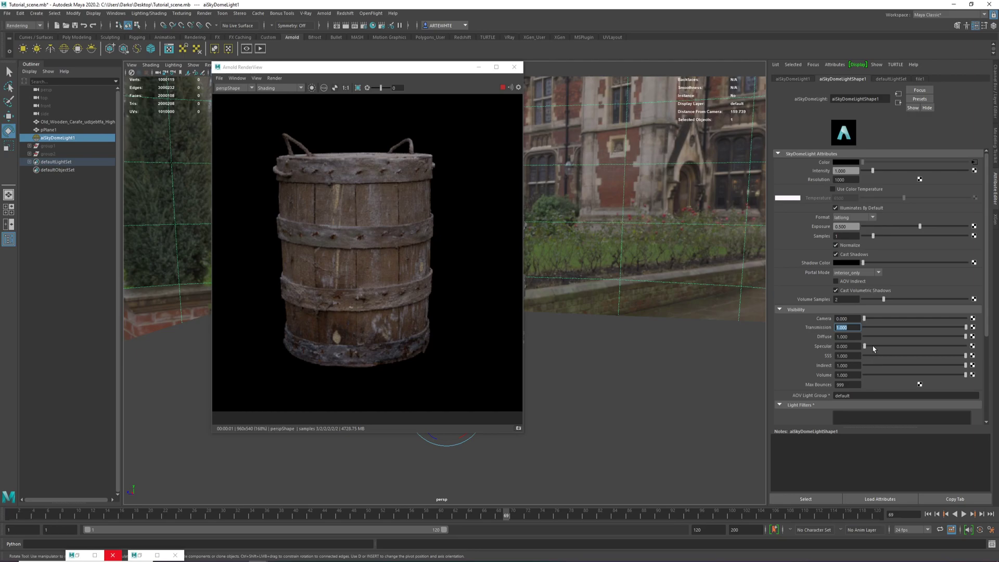
left_click_drag(864, 346, 985, 351)
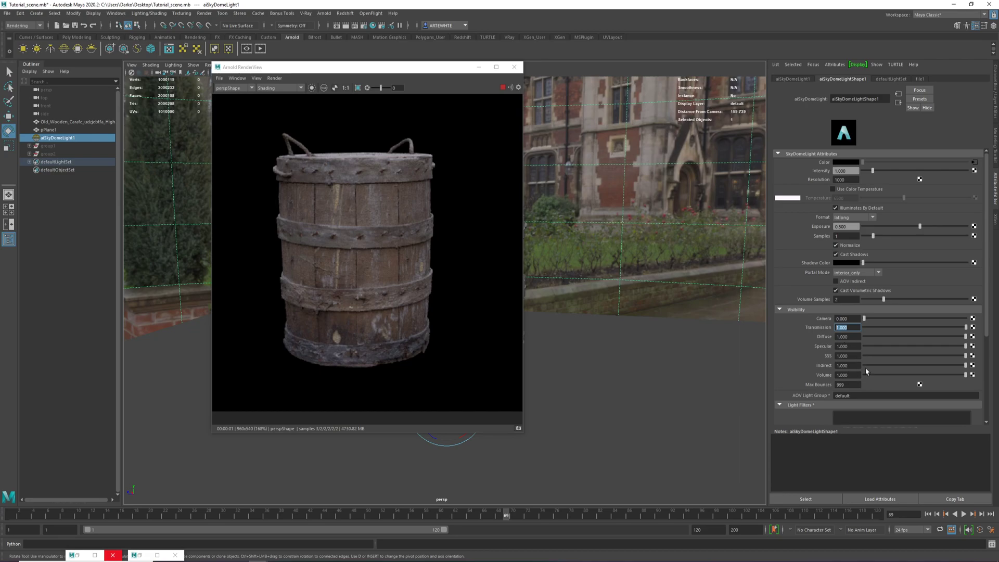
Step: Recenter the rendered barrel and collapse the skydome light's Visibility settings to show its Light Filters
scroll(360, 338, "down", 5)
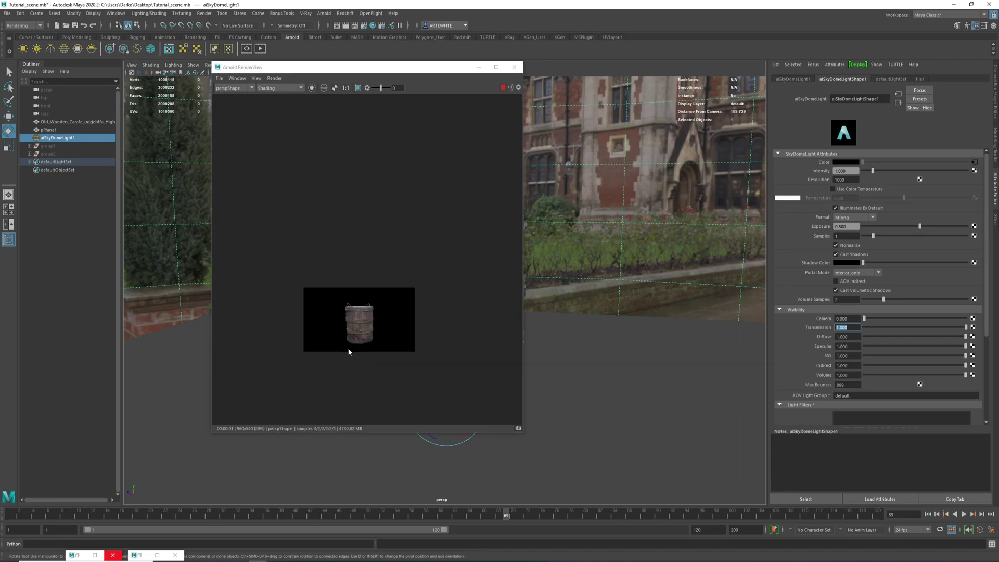
scroll(327, 363, "up", 3)
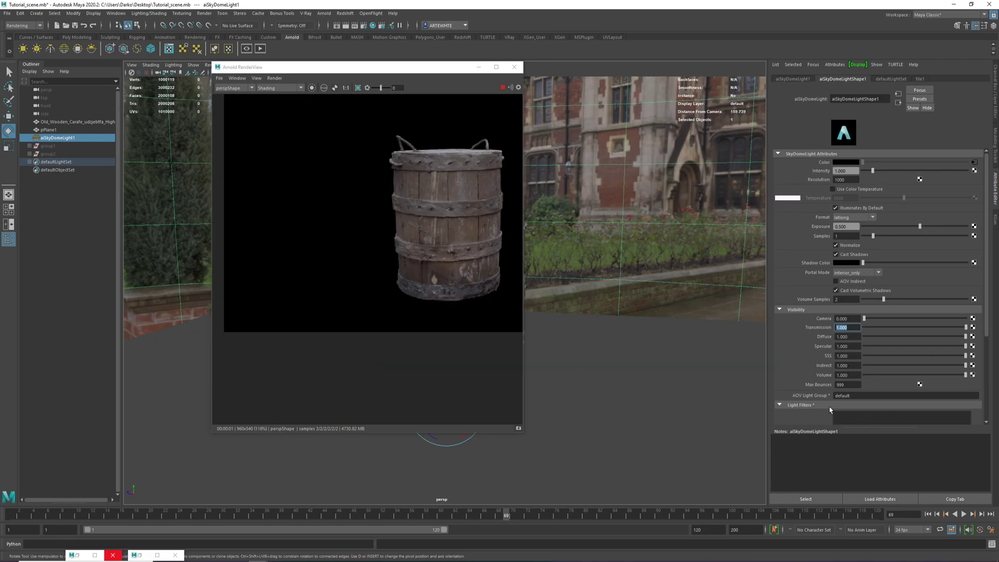
left_click(789, 310)
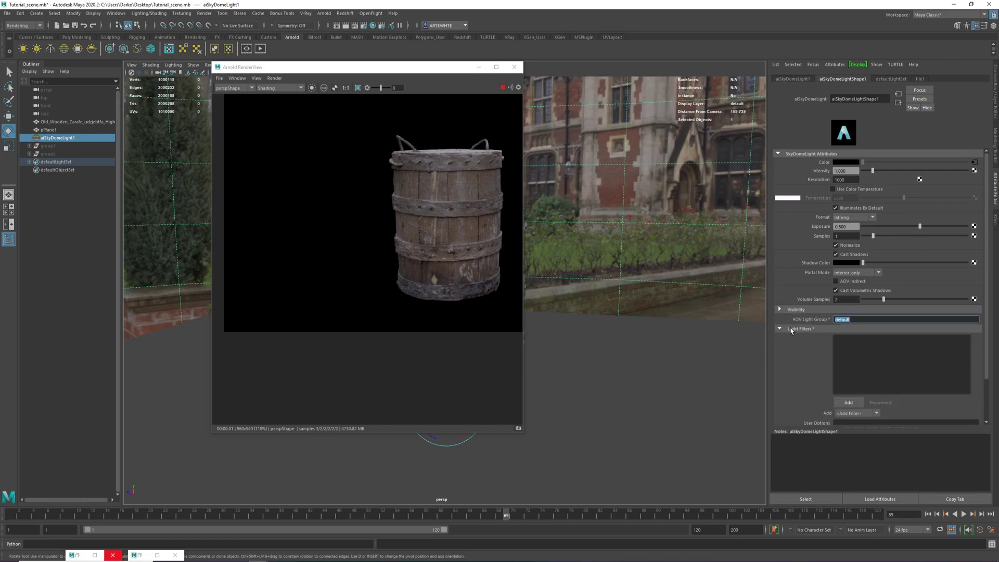
scroll(648, 368, "down", 2)
Step: Add an Arnold area light to the barrel scene
middle_click_drag(644, 368, 552, 400, "alt")
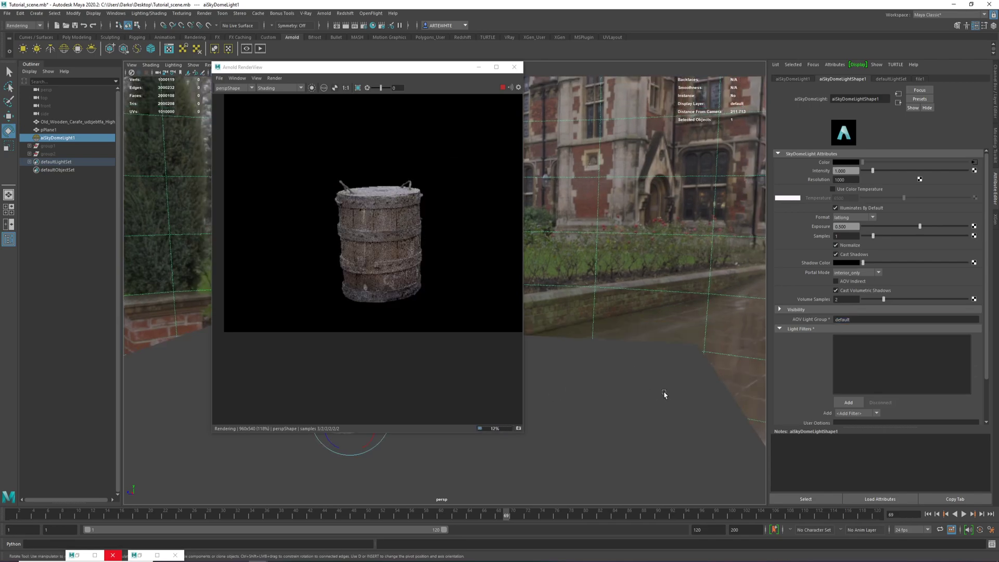
scroll(661, 395, "down", 6)
left_click_drag(549, 336, 688, 340, "alt")
left_click_drag(650, 343, 691, 455, "alt")
right_click_drag(691, 454, 633, 401, "alt")
middle_click_drag(675, 353, 688, 343, "alt")
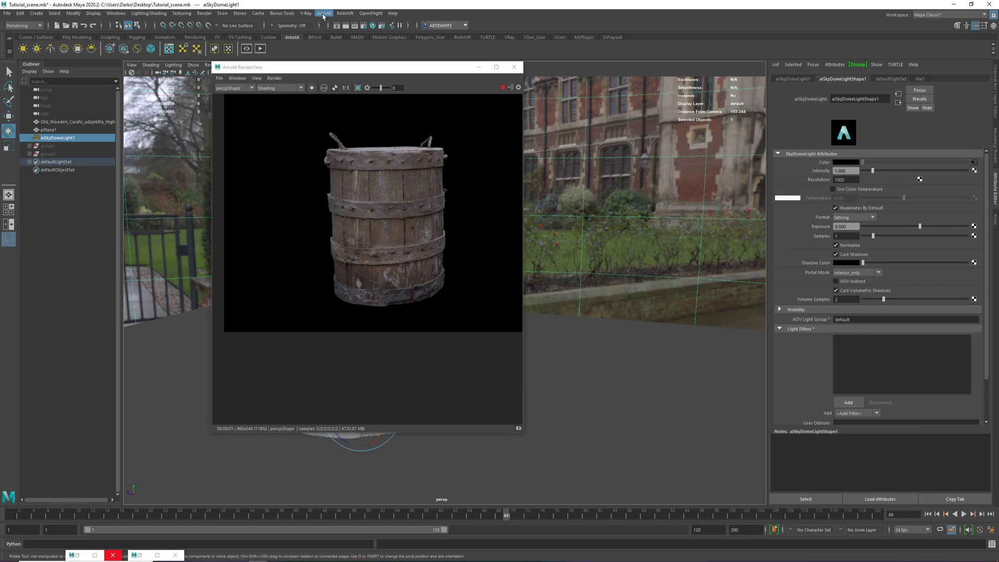
left_click(323, 14)
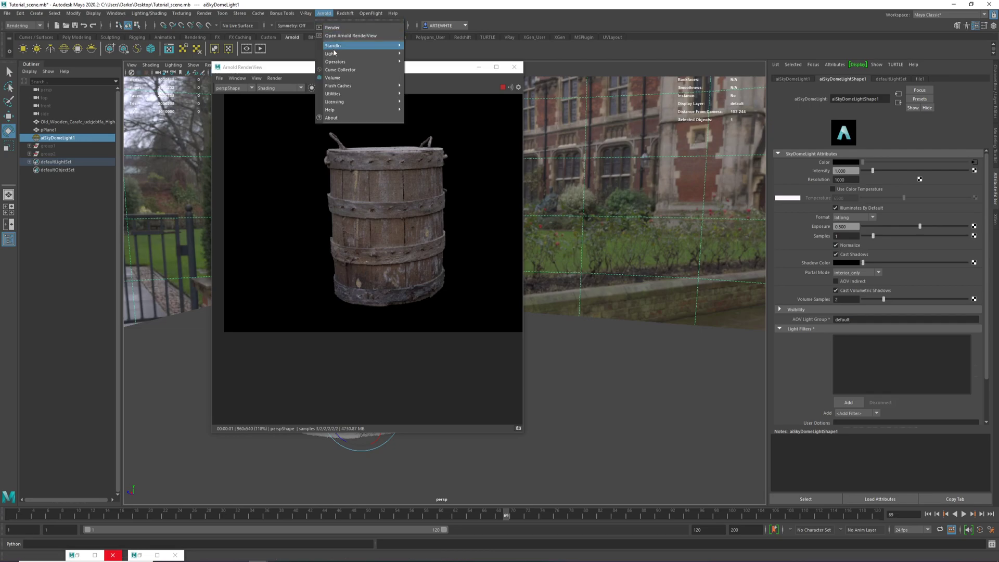
mouse_move(364, 54)
left_click(422, 55)
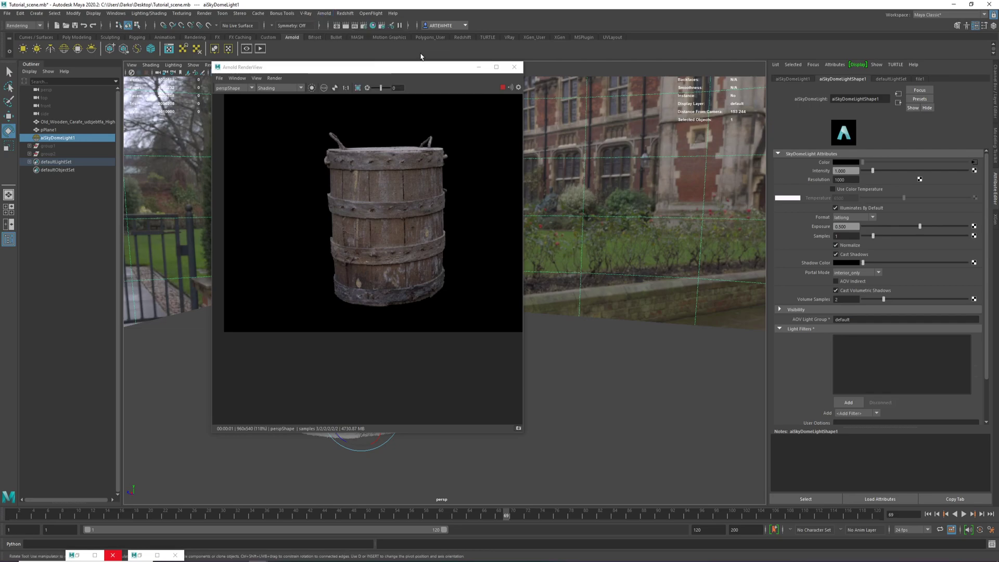
Step: Place the area light above and to one side of the barrel, with the render window clear of it
left_click_drag(415, 68, 776, 111)
right_click_drag(401, 366, 371, 357, "alt")
left_click_drag(370, 357, 312, 349, "alt")
key("w")
left_click_drag(386, 347, 228, 117)
key("e")
key("r")
key("e")
key("w")
left_click_drag(761, 111, 582, 100)
Step: Set the area light's exposure to 15 and frame the barrel together with the light
left_click_drag(859, 181, 787, 186)
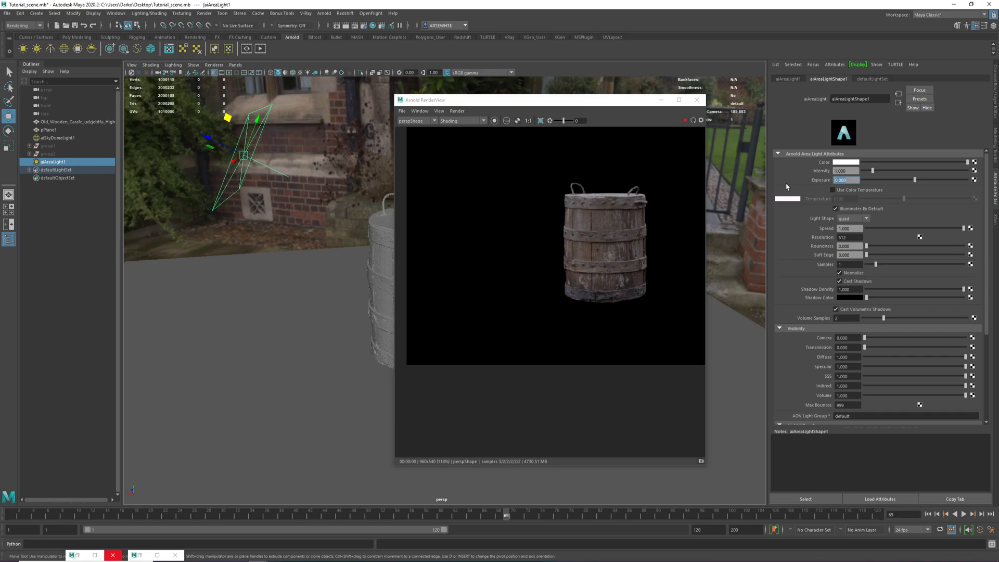
middle_click_drag(526, 204, 473, 208)
left_click_drag(291, 224, 336, 227, "alt")
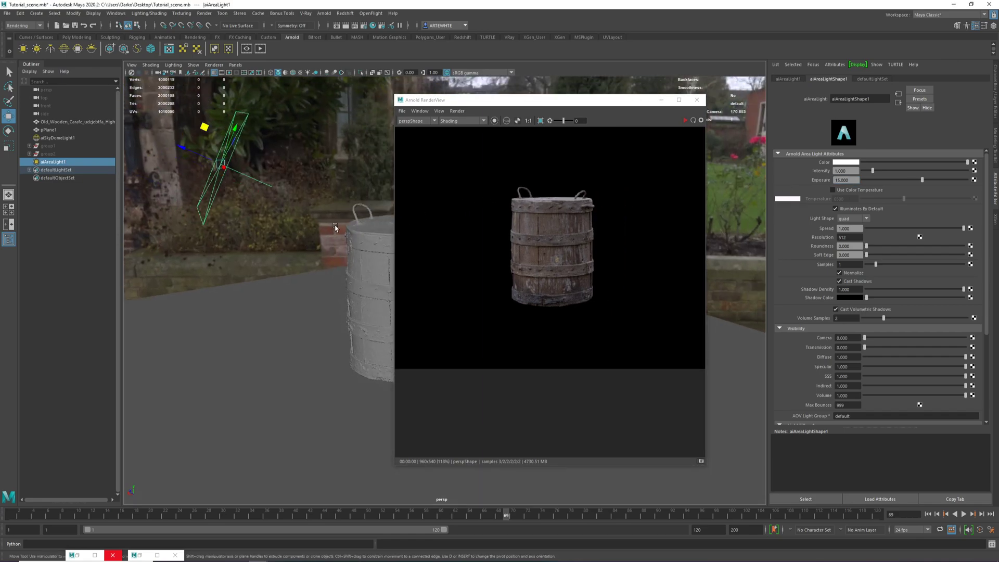
right_click_drag(336, 227, 353, 245, "alt")
left_click_drag(352, 245, 364, 238, "alt")
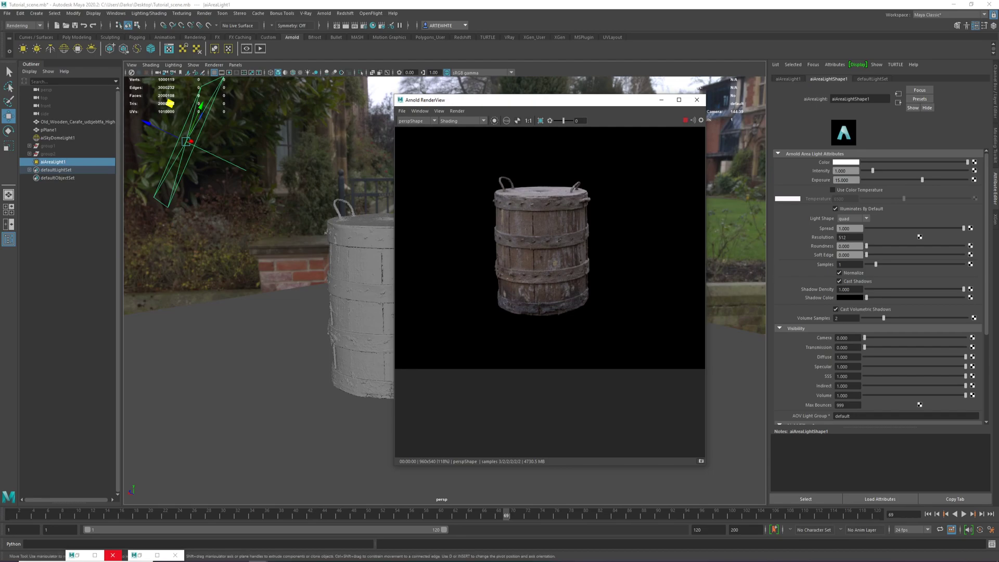
Step: Stop the live render and save the scene
left_click(685, 120)
left_click(75, 25)
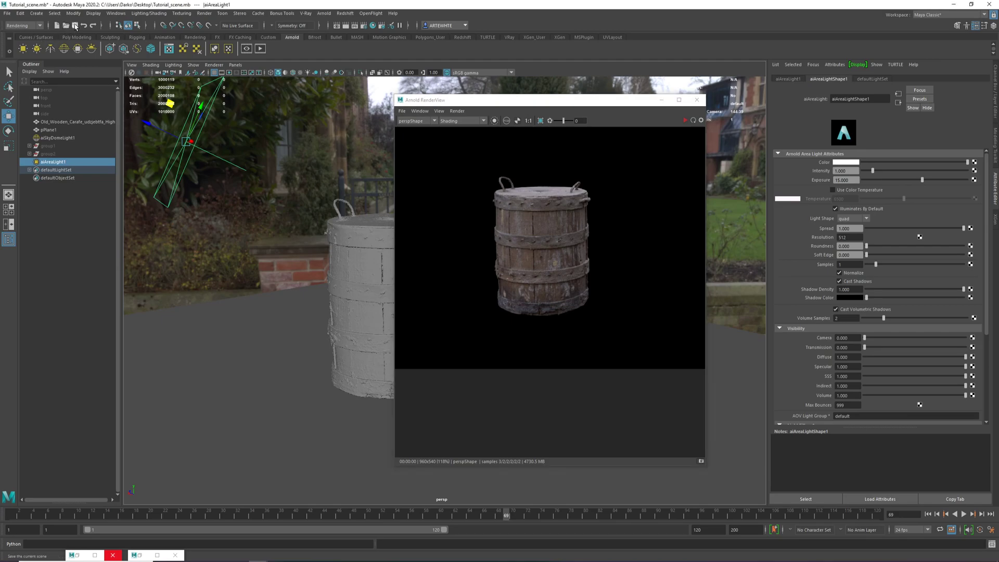
Step: Update the full scene in the Arnold render and restart the live render to include the area light
middle_click_drag(333, 273, 339, 296, "alt")
scroll(339, 297, "down", 1)
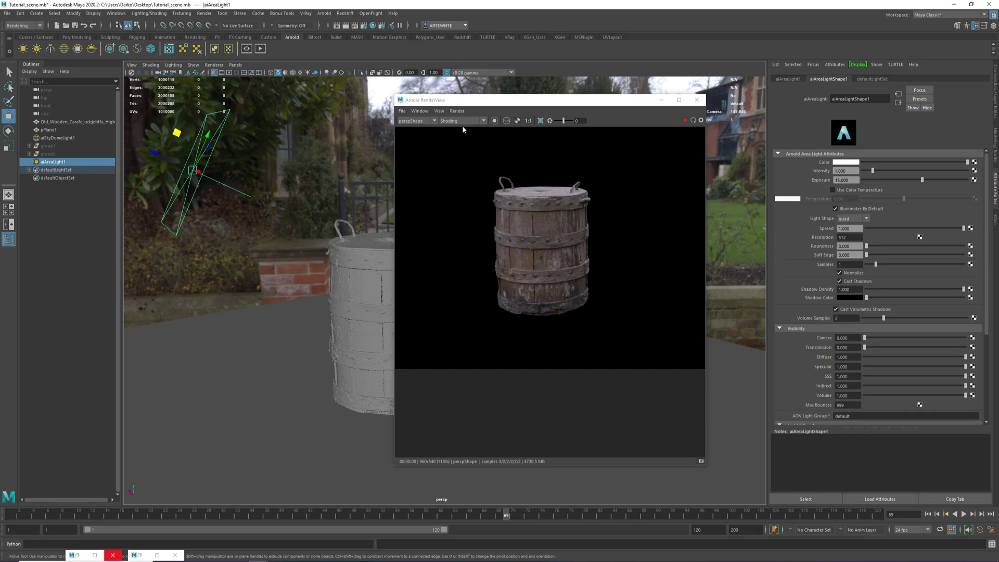
left_click(457, 111)
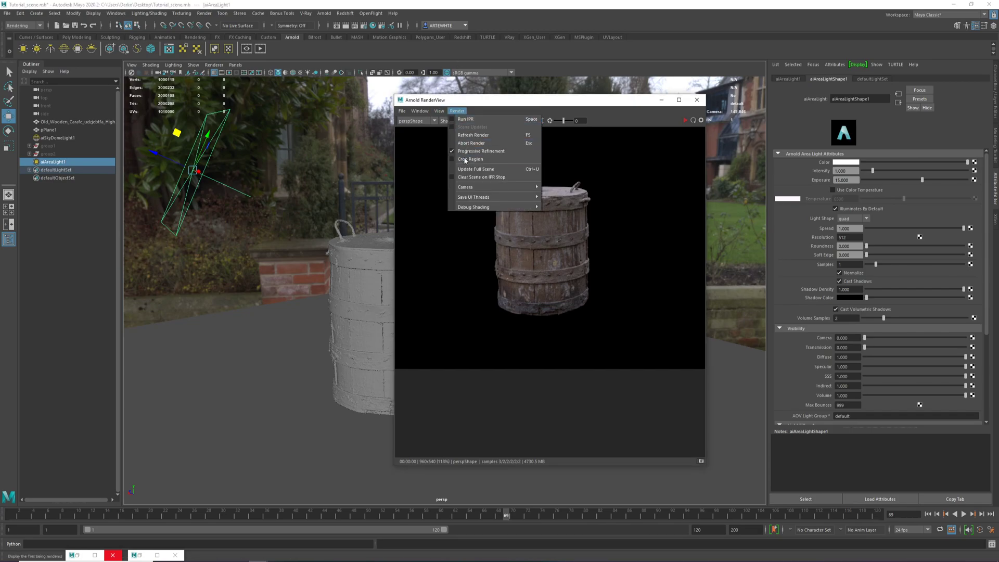
left_click(493, 169)
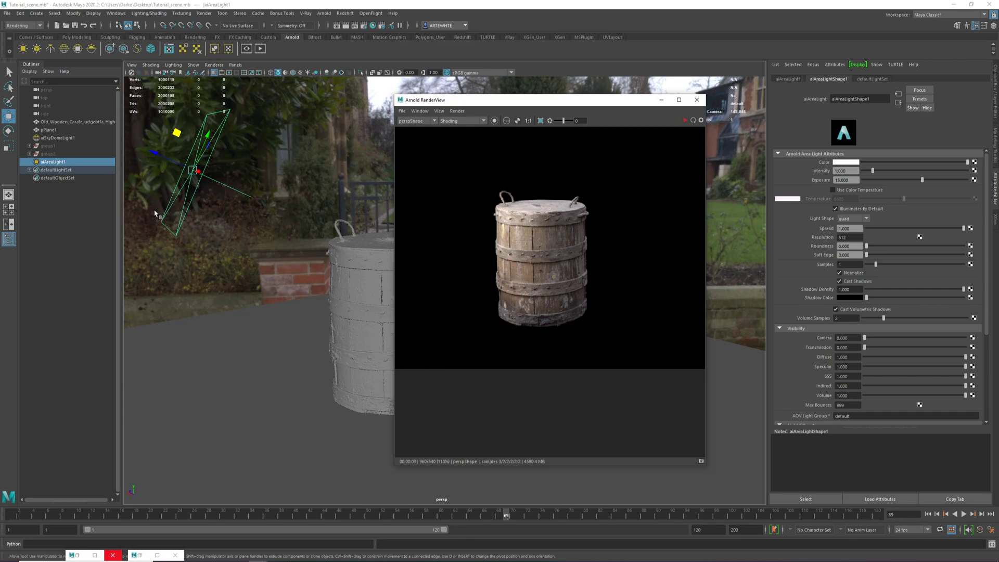
left_click(462, 112)
mouse_move(466, 186)
left_click(462, 112)
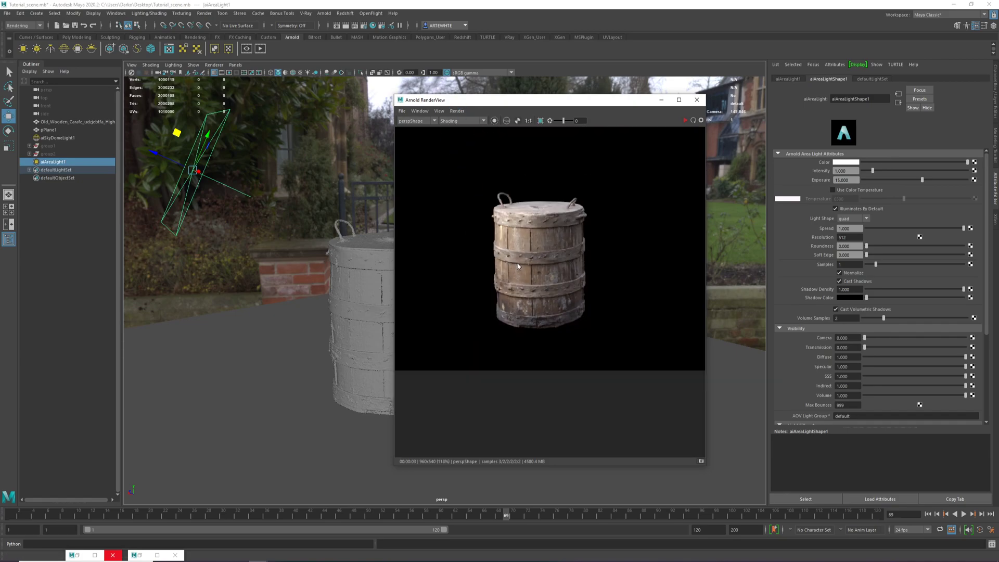
left_click(693, 121)
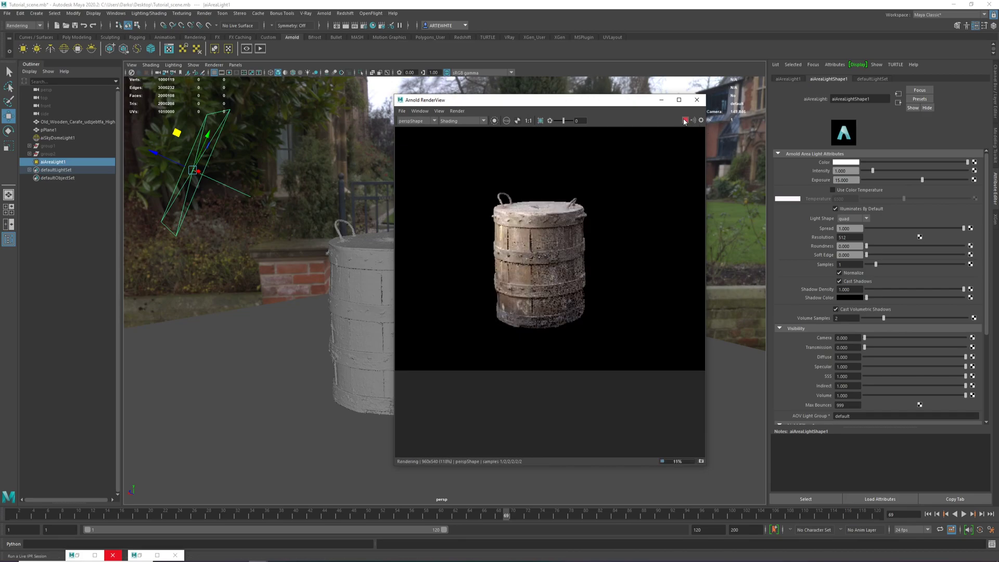
Step: Move the area light slightly farther from the barrel and change its color to a light blue-violet
left_click_drag(154, 153, 136, 123)
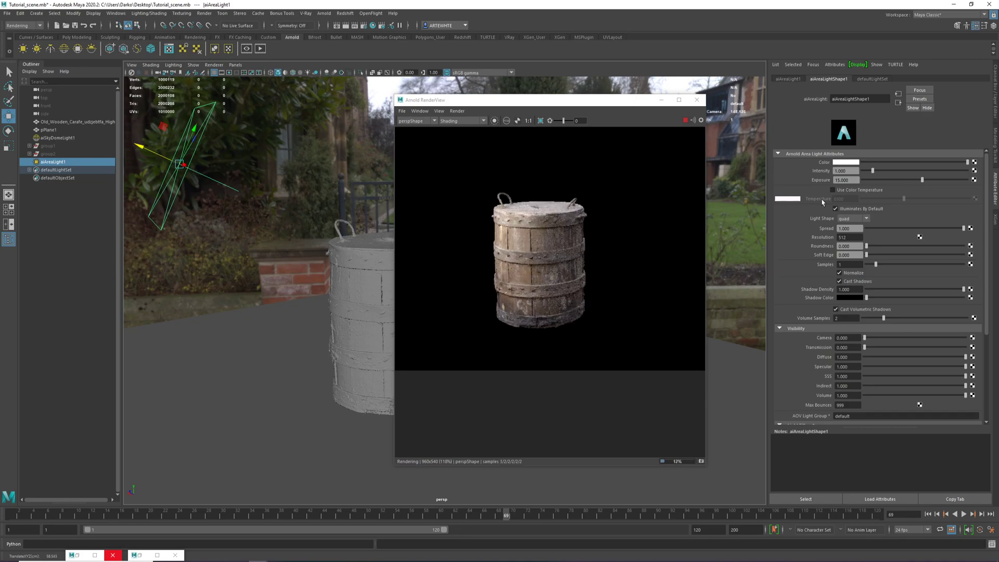
left_click(849, 162)
mouse_move(849, 183)
left_mouse_down()
mouse_move(858, 183)
mouse_move(850, 185)
left_mouse_up()
left_click(848, 192)
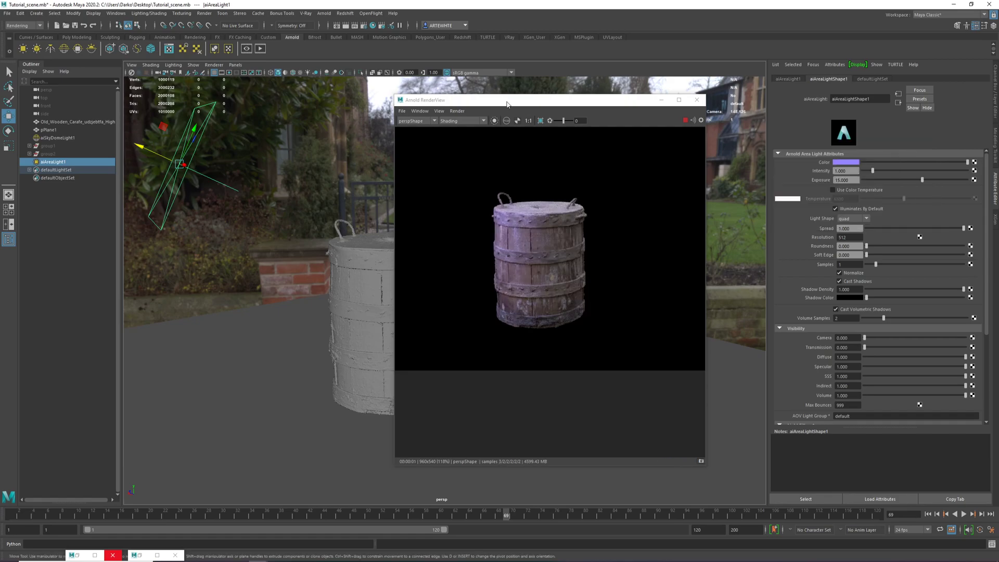
Step: Place the Arnold render beside the scene and move the area light farther away from the barrel
left_click_drag(507, 102, 702, 104)
right_click_drag(484, 248, 416, 254, "alt")
middle_click_drag(416, 254, 387, 266, "alt")
left_click_drag(387, 266, 404, 260, "alt")
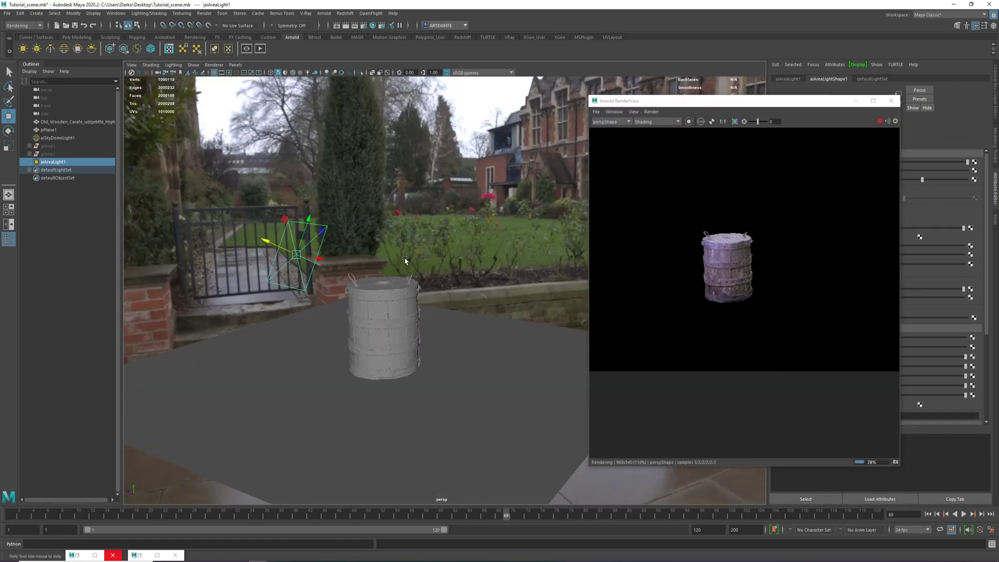
scroll(405, 257, "up", 2)
middle_click_drag(237, 223, 271, 183, "alt")
left_click_drag(269, 181, 190, 152)
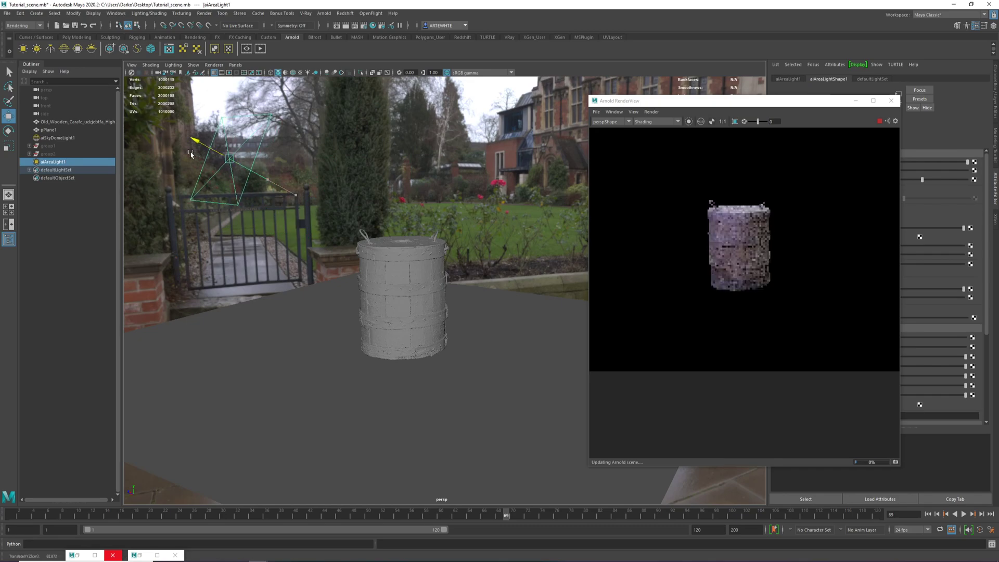
Step: Examine the area light's effect on the barrel in the live render, up close and from a distance
left_click_drag(268, 284, 236, 274, "alt")
right_click_drag(236, 274, 364, 404, "alt")
right_click_drag(382, 278, 327, 271, "alt")
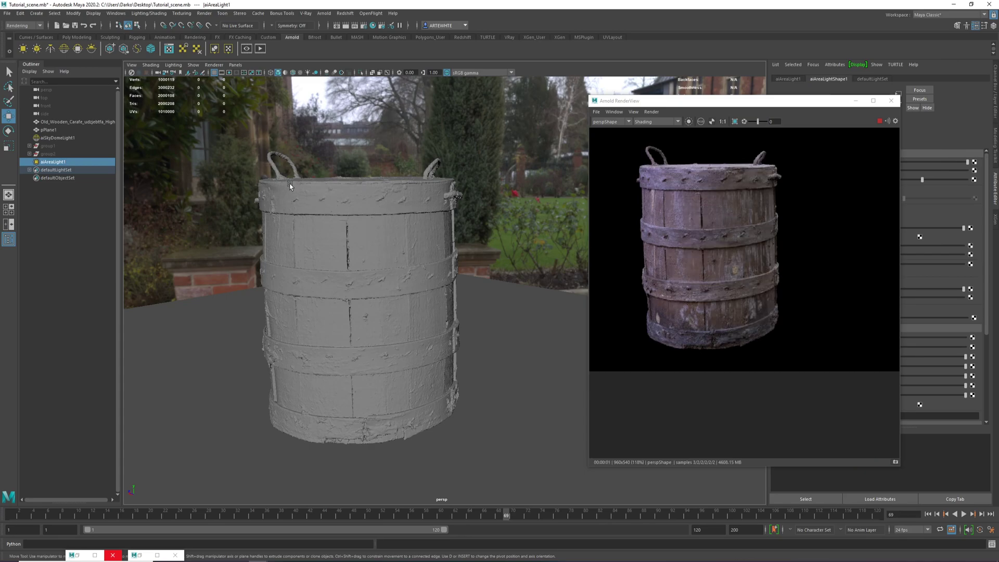
left_click_drag(264, 318, 323, 335, "alt")
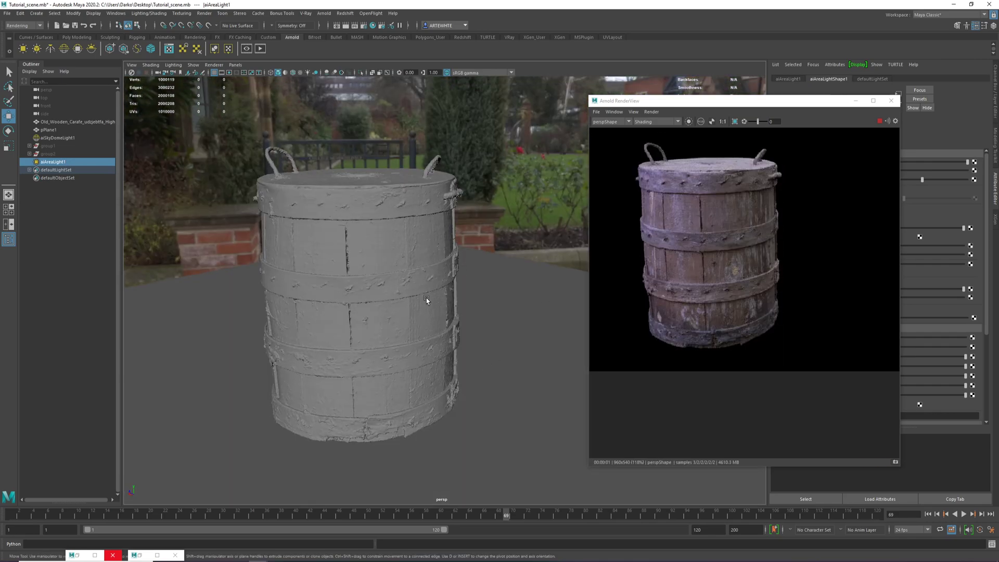
scroll(383, 285, "down", 6)
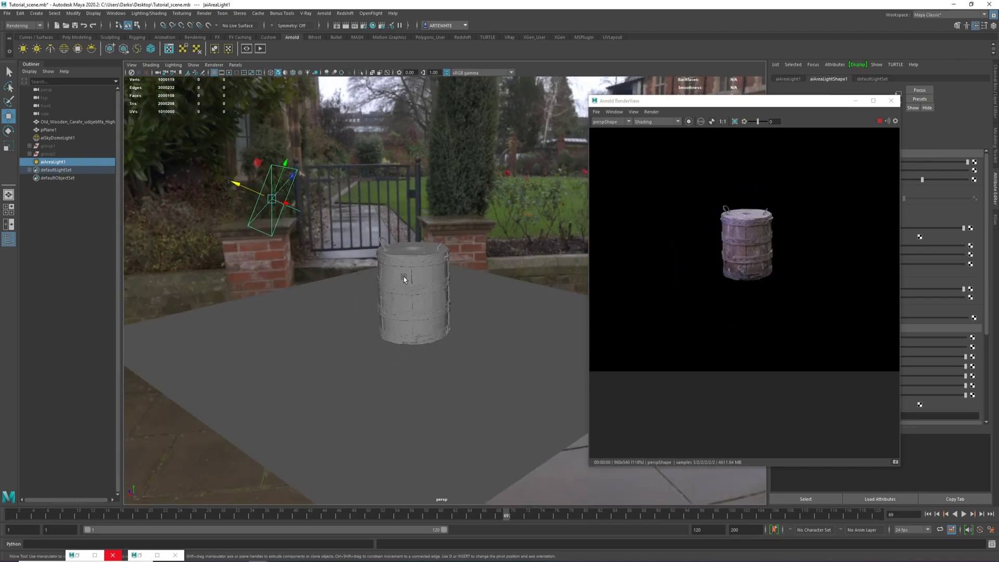
scroll(364, 281, "up", 6)
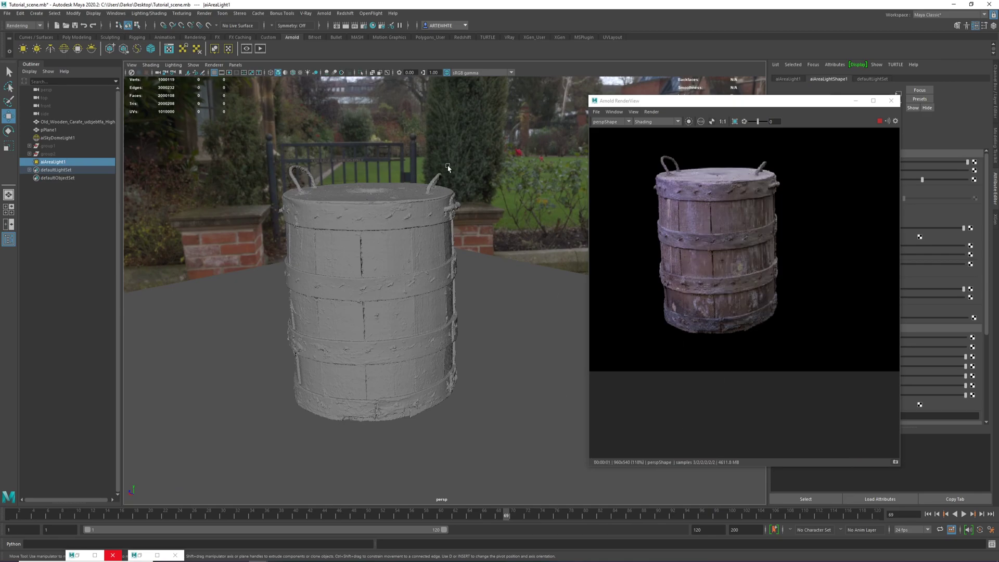
left_click_drag(766, 104, 723, 106)
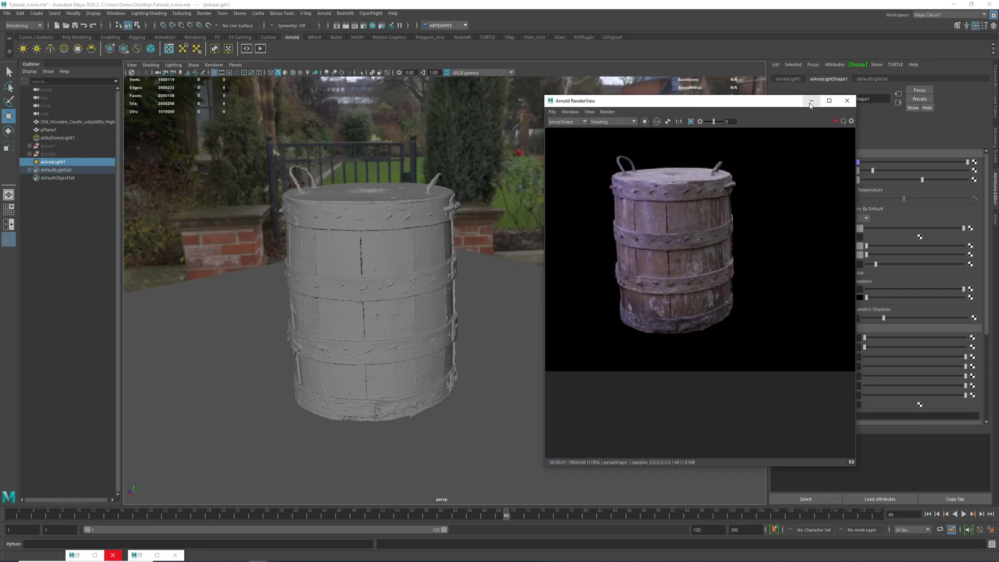
Step: Minimize the Arnold render window and save the scene
left_click(809, 104)
left_click(76, 25)
key("q")
key("w")
Step: Bring up the area light's visibility attributes and restore the Arnold render window clear of the barrel and the attributes
scroll(529, 287, "down", 10)
left_click_drag(515, 488, 354, 274, "alt")
scroll(368, 271, "up", 4)
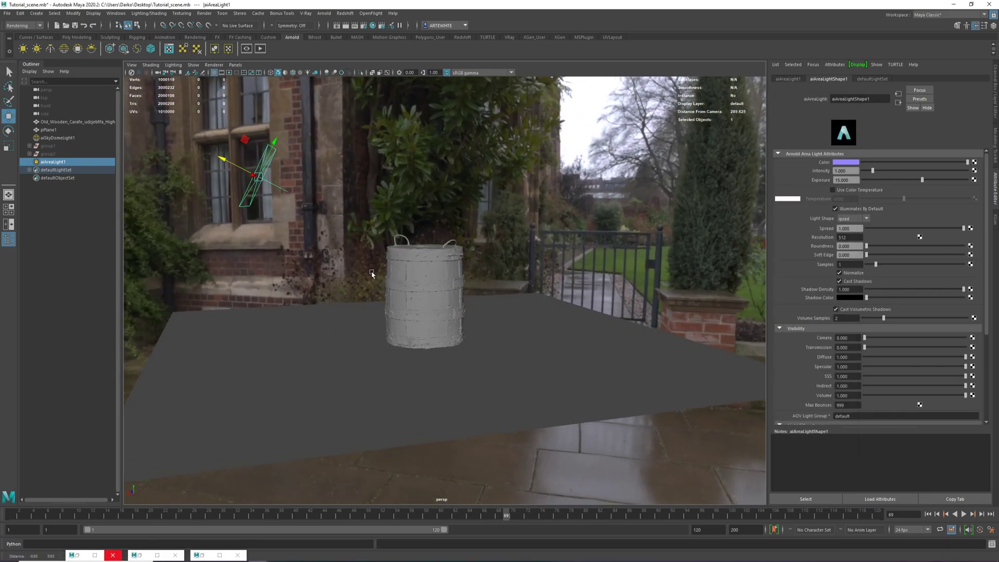
scroll(368, 271, "up", 3)
left_click_drag(311, 168, 312, 170)
scroll(873, 368, "down", 3)
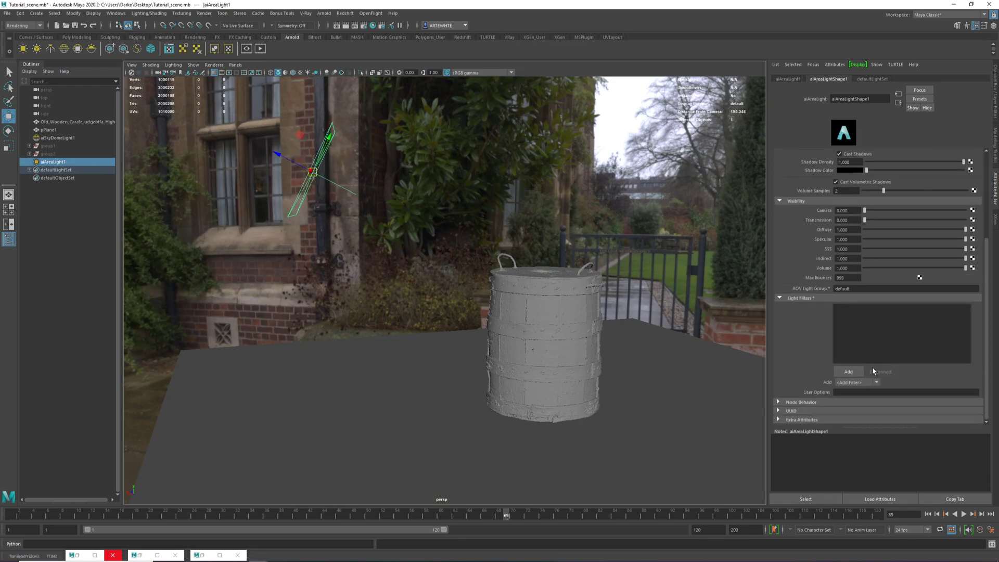
scroll(862, 219, "up", 1)
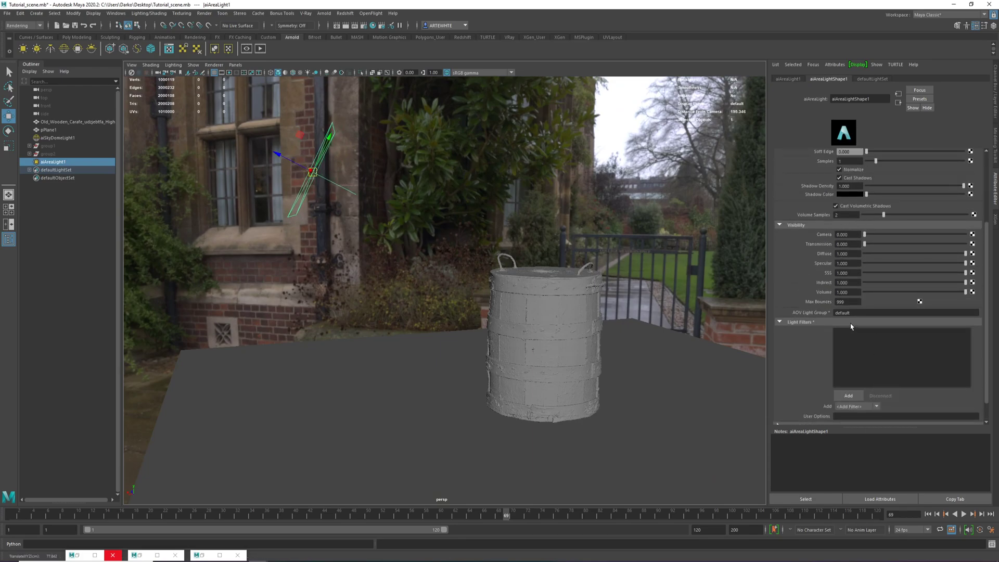
left_click_drag(503, 291, 448, 305, "alt")
right_click(200, 555)
left_click(203, 556)
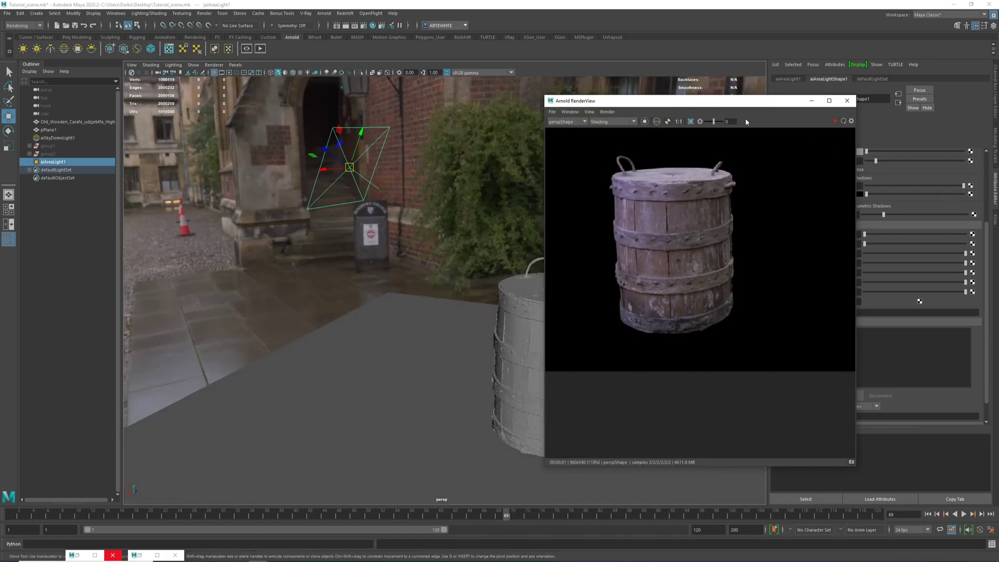
left_click_drag(766, 101, 226, 92)
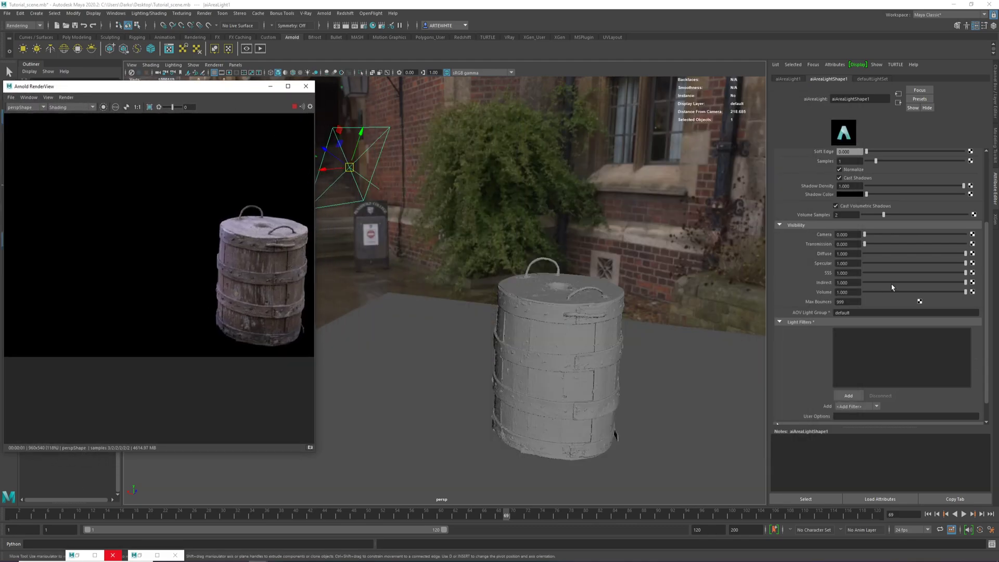
Step: Set the area light's camera visibility to 1, view the light in the render, and return the visibility to 0
left_click_drag(865, 235, 965, 235)
left_click_drag(447, 234, 426, 249, "alt")
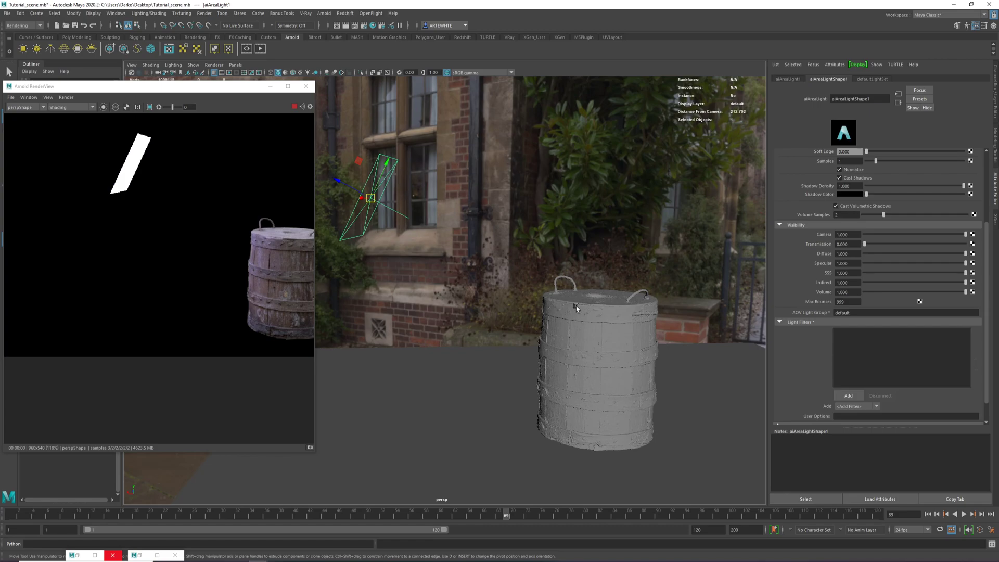
left_click_drag(901, 239, 853, 239)
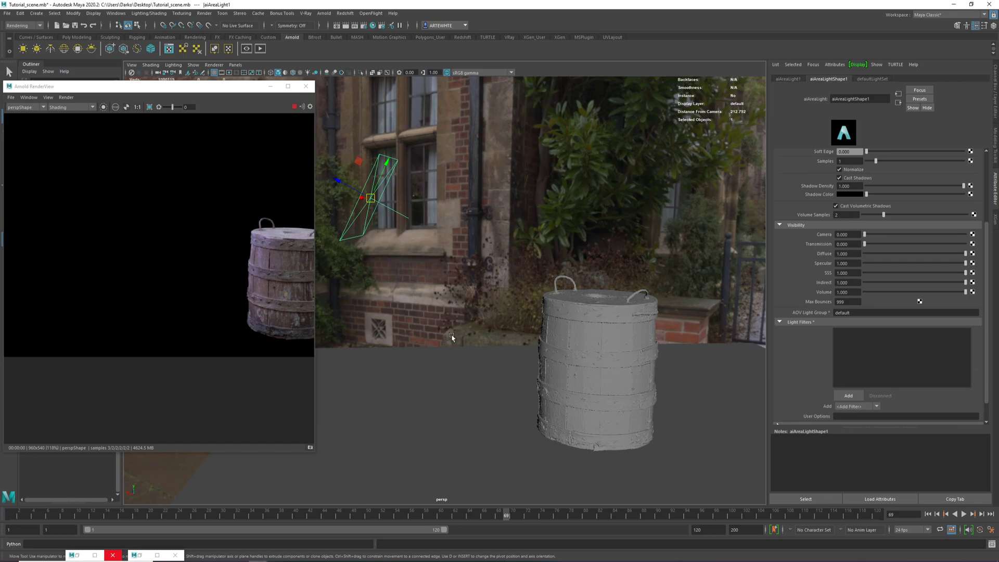
Step: Add a Light Blocker filter to the area light
middle_click_drag(607, 339, 502, 319, "alt")
right_click_drag(503, 319, 583, 383, "alt")
left_click_drag(583, 383, 401, 288, "alt")
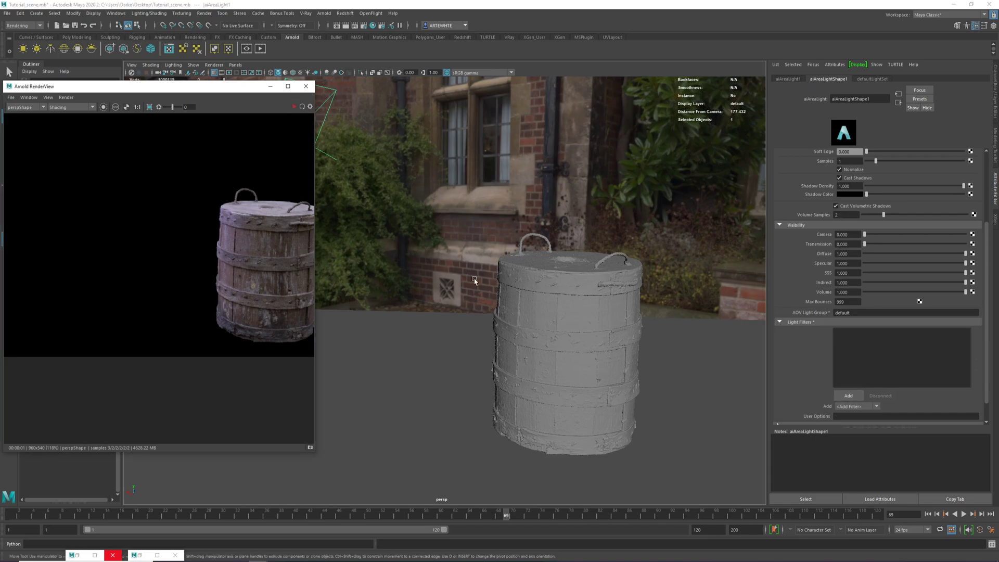
left_click(849, 396)
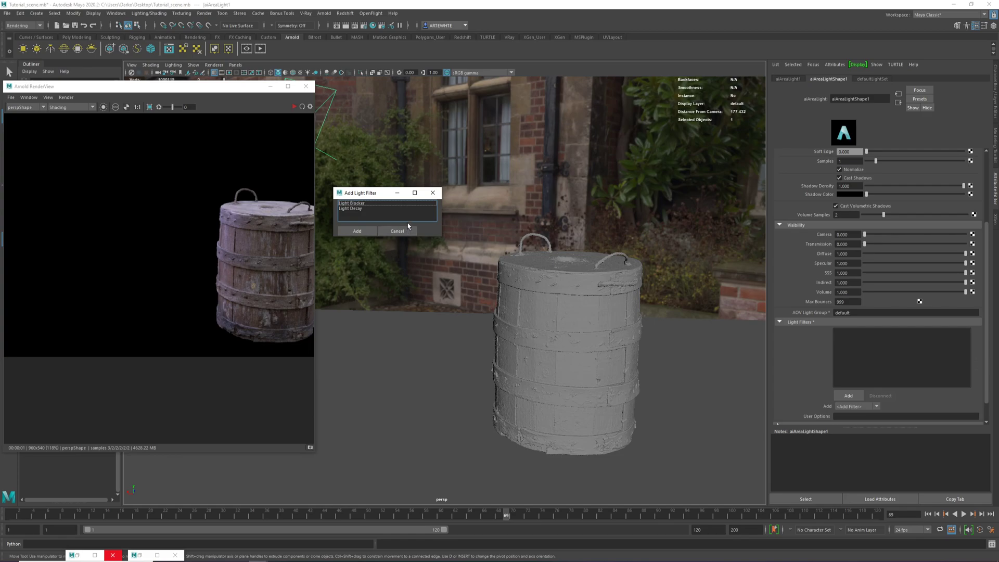
left_click(361, 204)
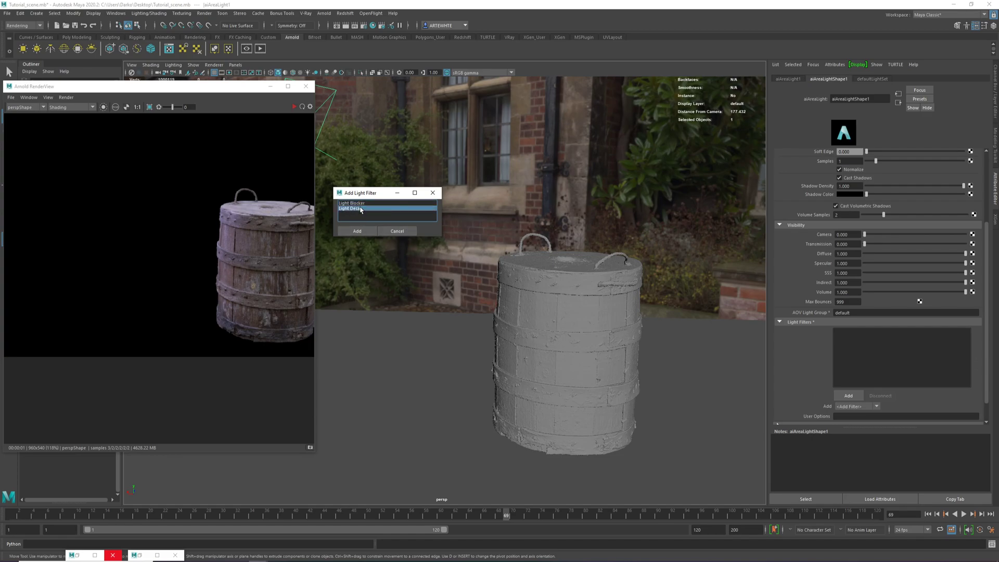
left_click(358, 209)
left_click_drag(381, 195, 376, 248)
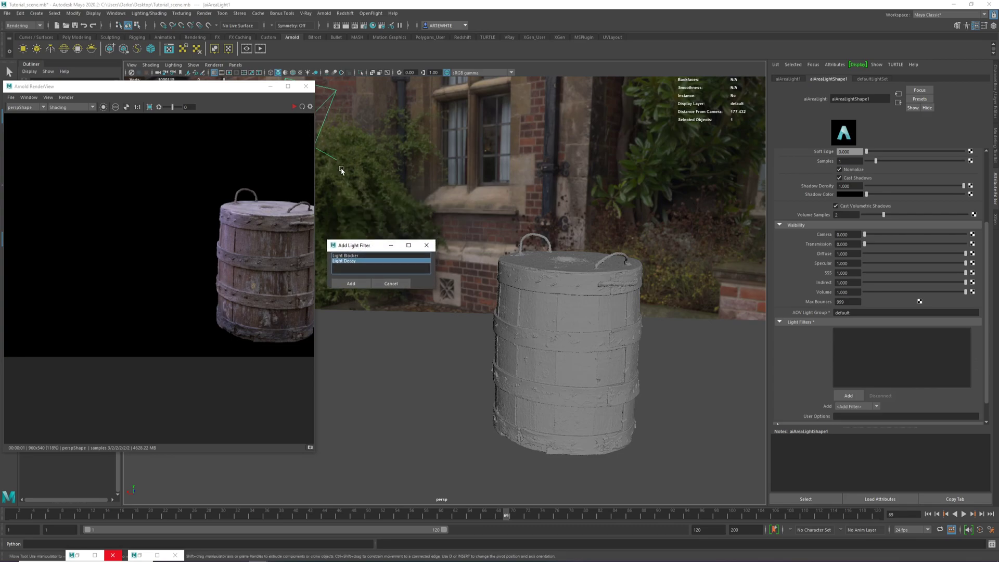
left_click_drag(352, 266, 344, 288)
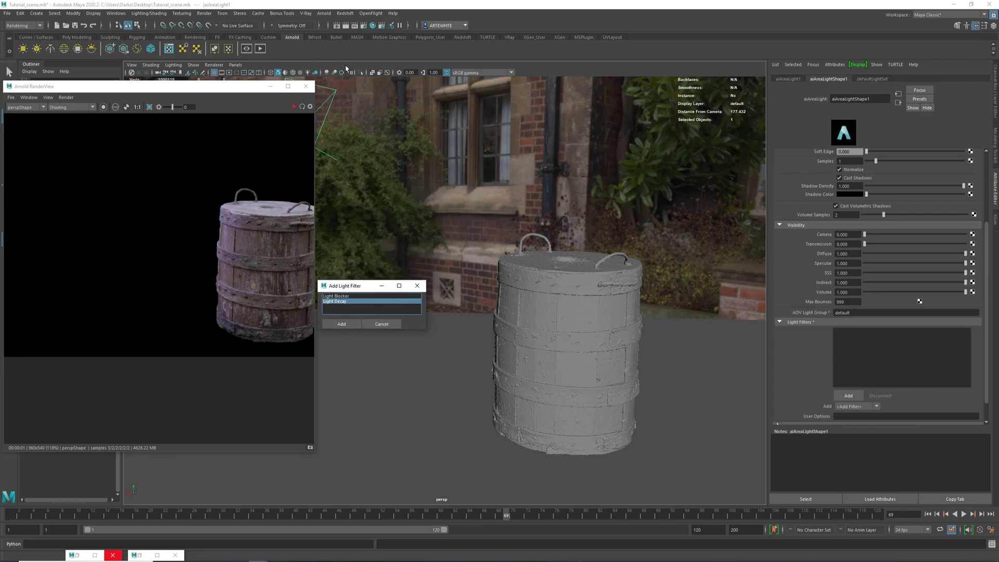
left_click_drag(240, 91, 198, 98)
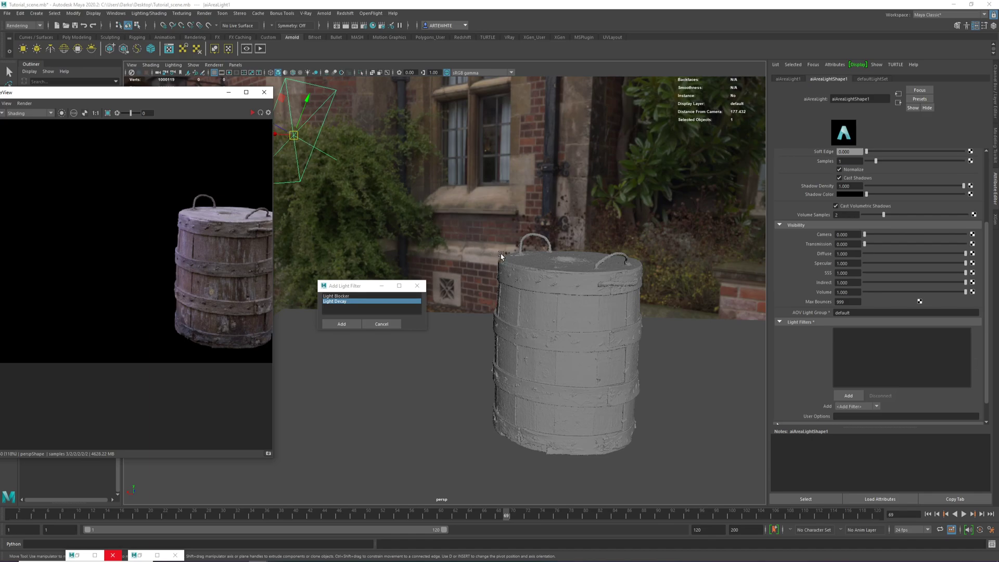
left_click(347, 297)
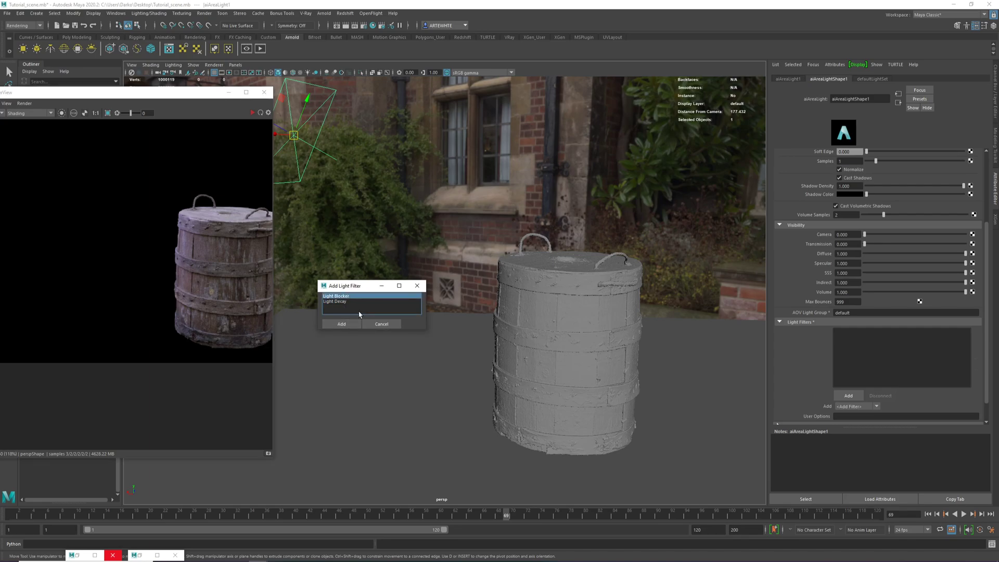
left_click(341, 324)
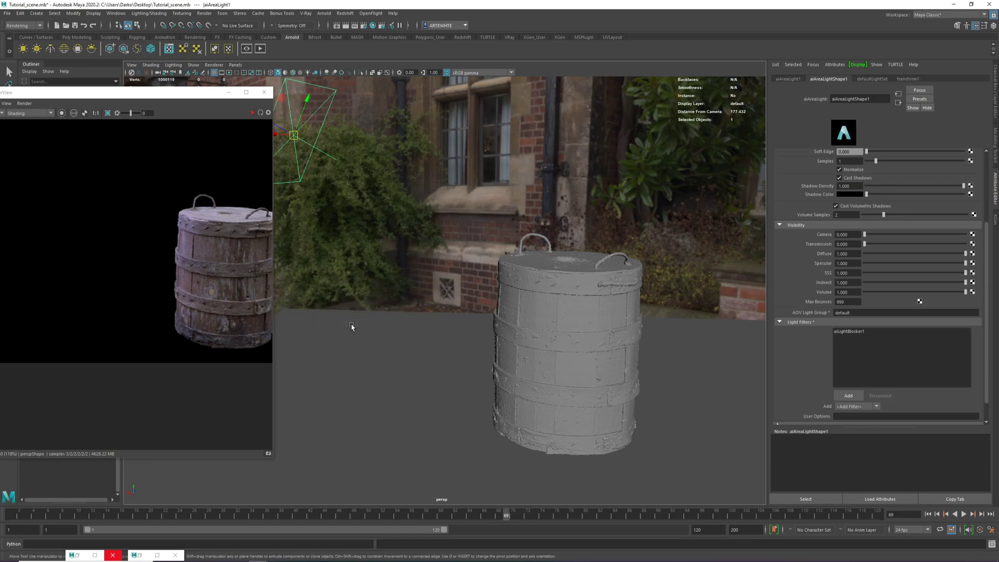
Step: Select the light blocker's transform, scale the box up and position it around the upper part of the barrel
left_click(229, 92)
left_click(50, 170)
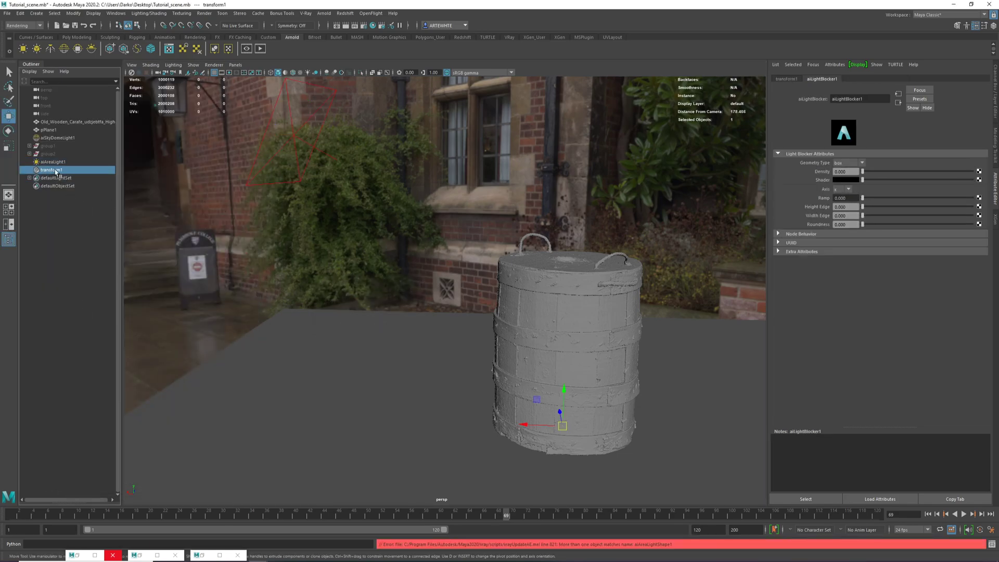
left_click_drag(565, 387, 574, 175)
key("r")
left_click_drag(572, 215, 522, 237)
key("w")
left_click_drag(515, 191, 515, 257)
Step: Set the skydome light's intensity to 0 and restart the live Arnold render
double_click(209, 555)
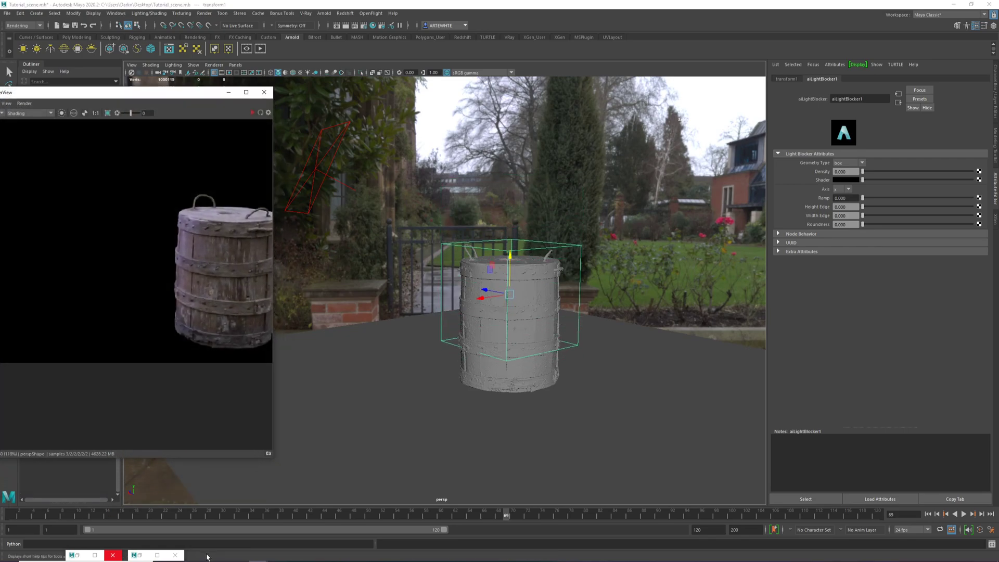
left_click(645, 170)
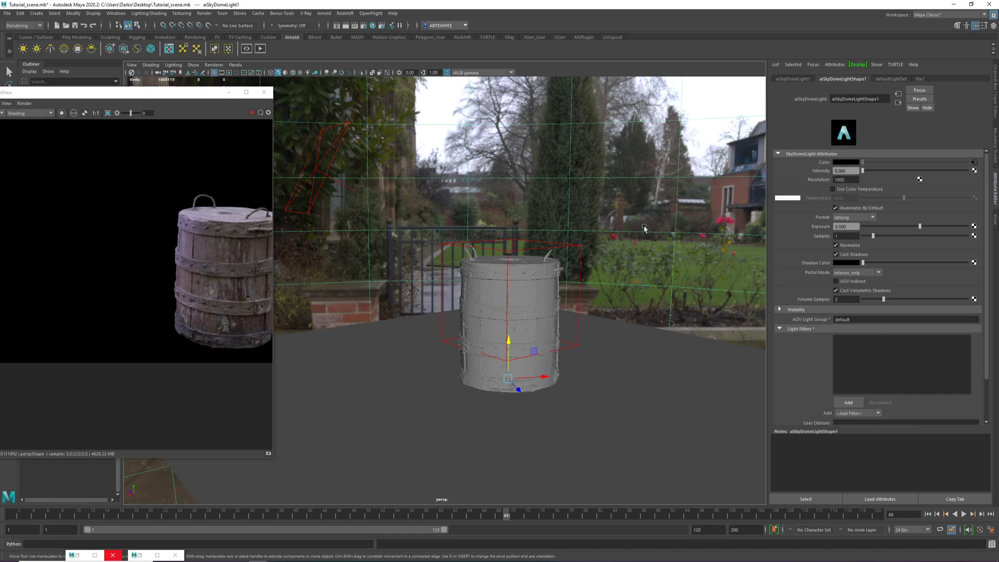
left_click(253, 112)
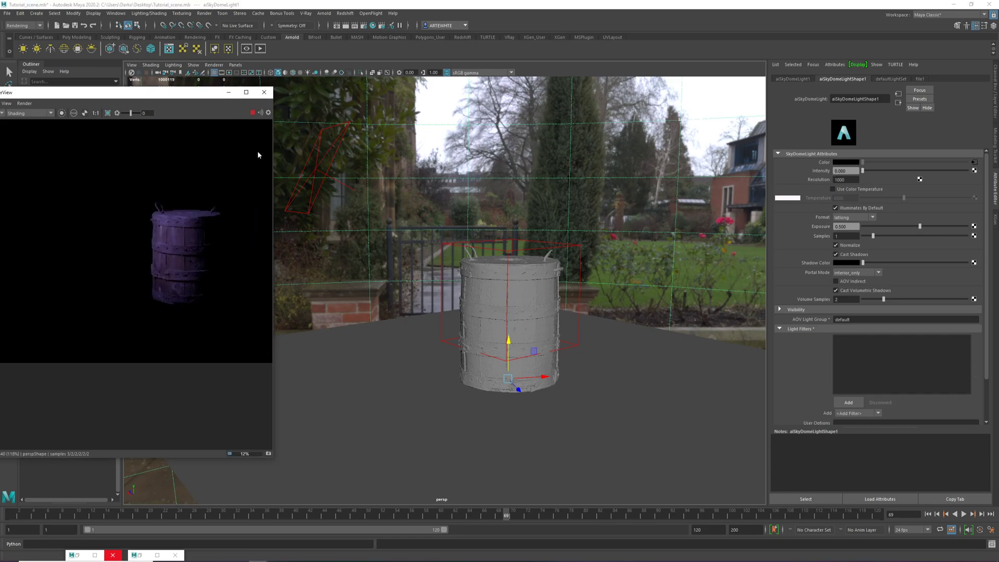
Step: Set the area light's exposure to 17 and view the barrel from a slightly different angle
left_click(313, 172)
scroll(867, 198, "up", 5)
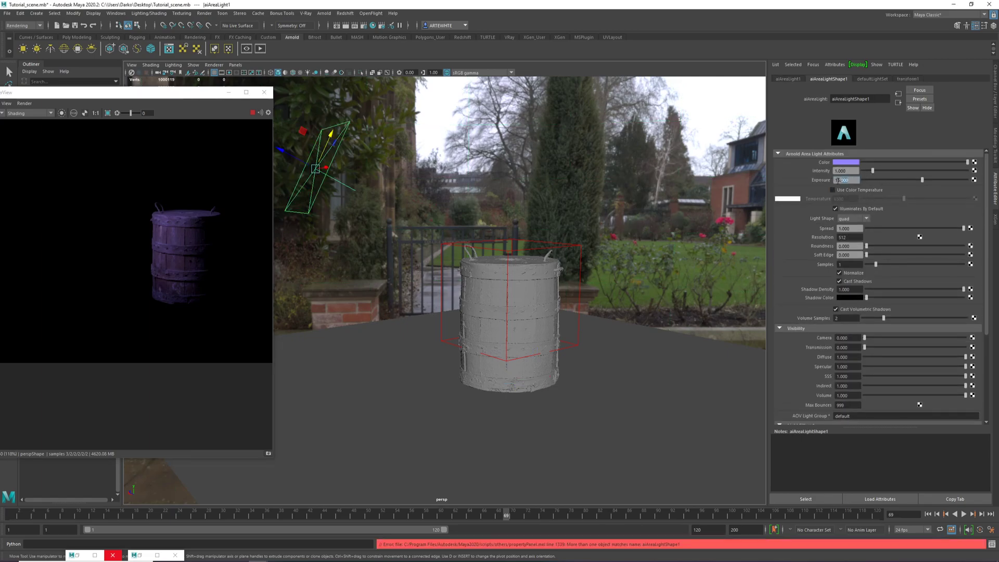
type("17")
key("Return")
left_click_drag(445, 271, 493, 261, "alt")
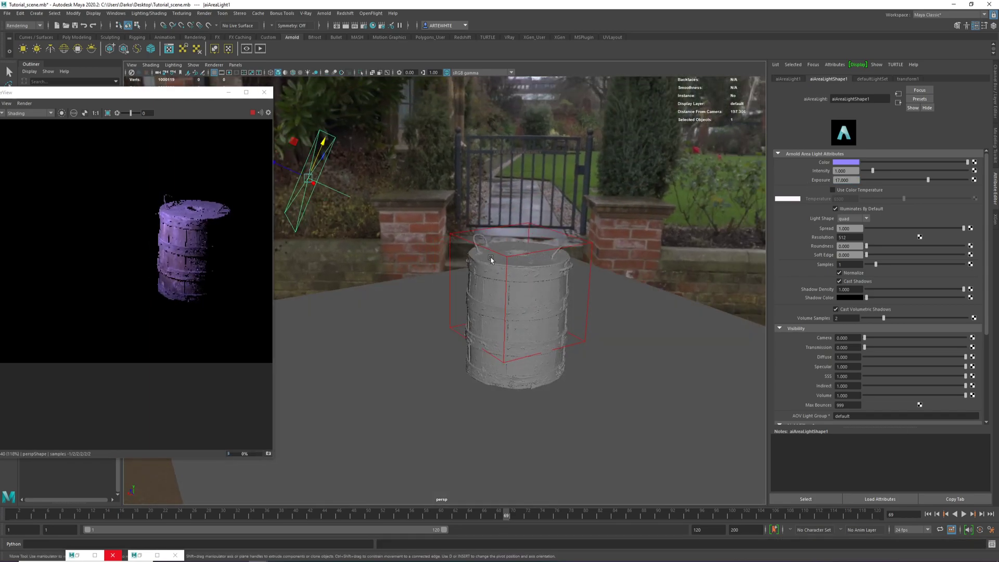
Step: Set the light blocker's density to 1 with the whole render visible
left_click(468, 243)
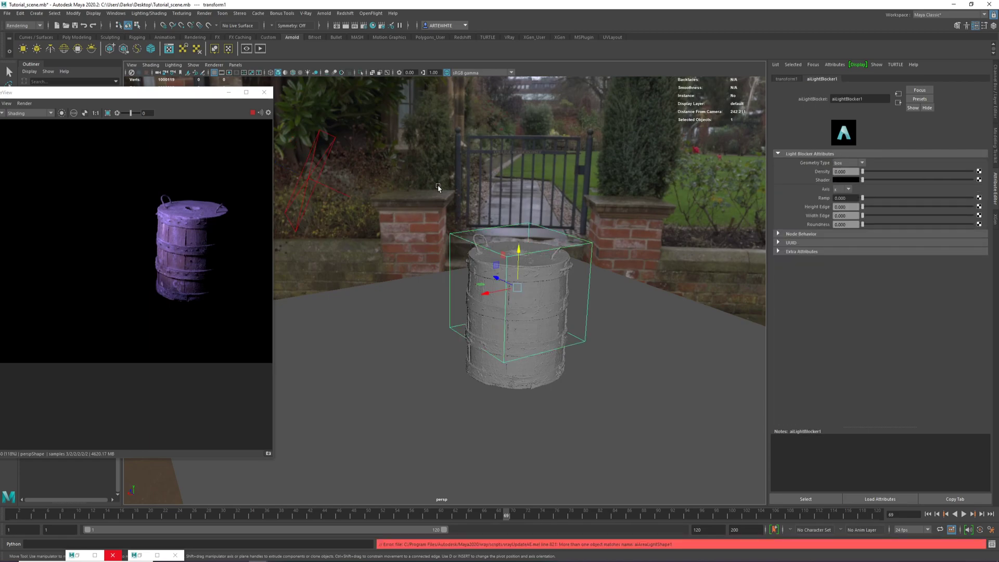
left_click(317, 167)
scroll(858, 333, "down", 5)
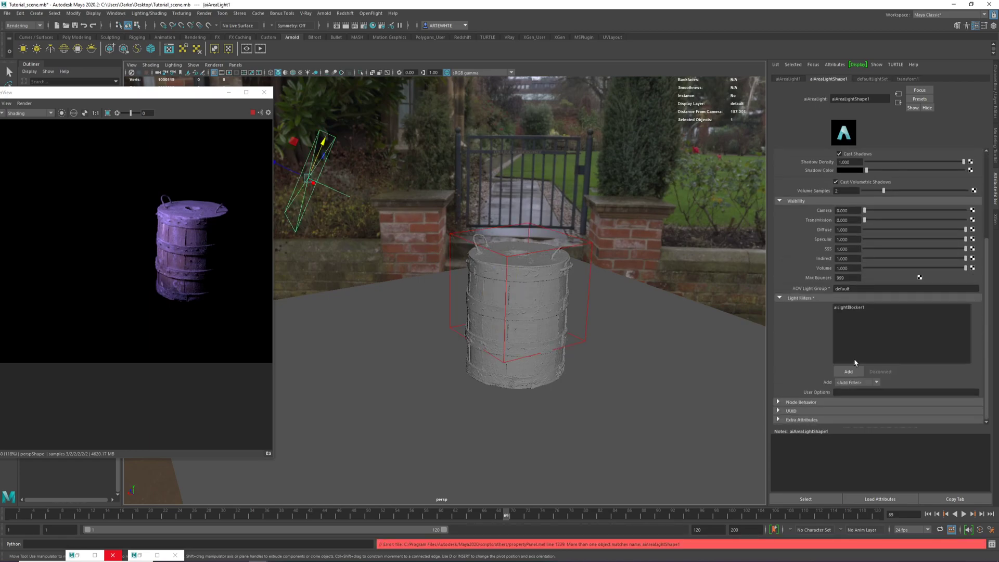
left_click(861, 308)
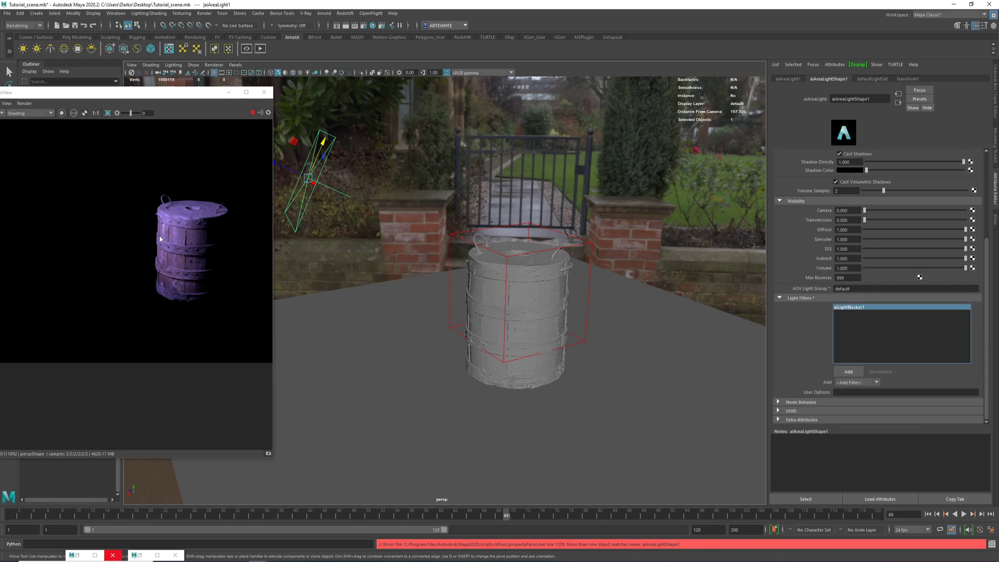
left_click_drag(182, 96, 212, 87)
left_click(52, 170)
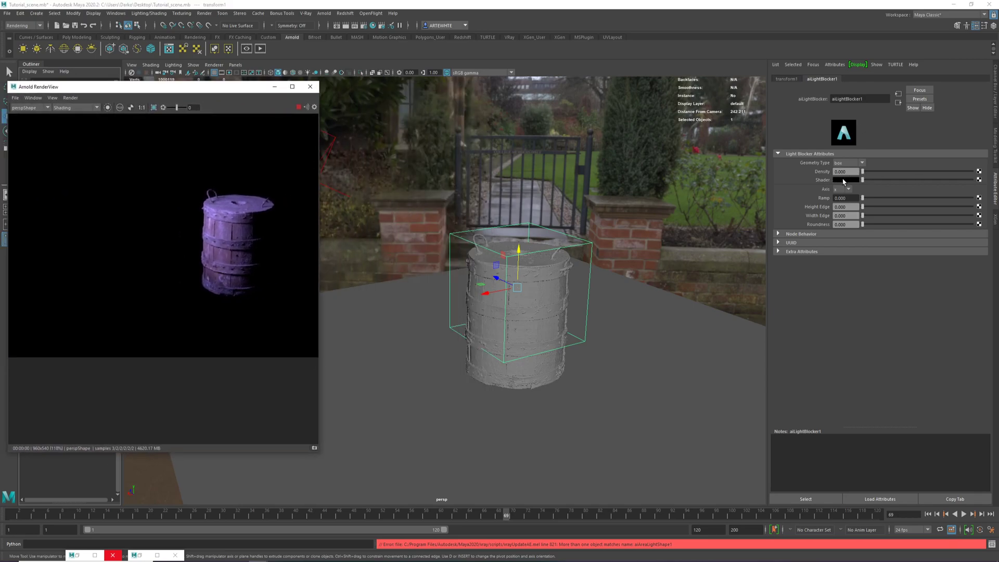
left_click_drag(863, 172, 971, 172)
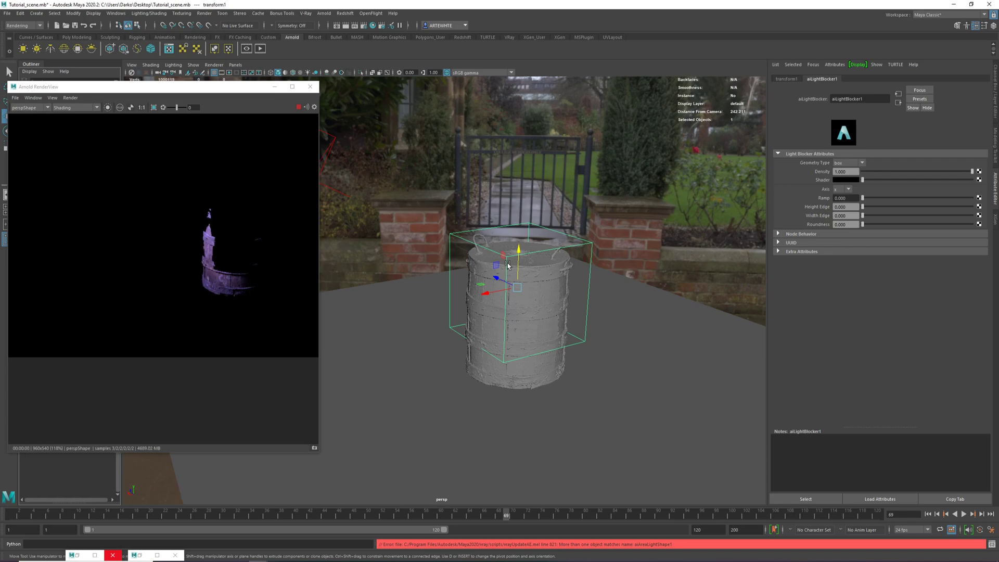
Step: Flatten the light blocker box, move it over one side of the barrel's top rim and rotate it
left_click_drag(489, 297, 459, 303)
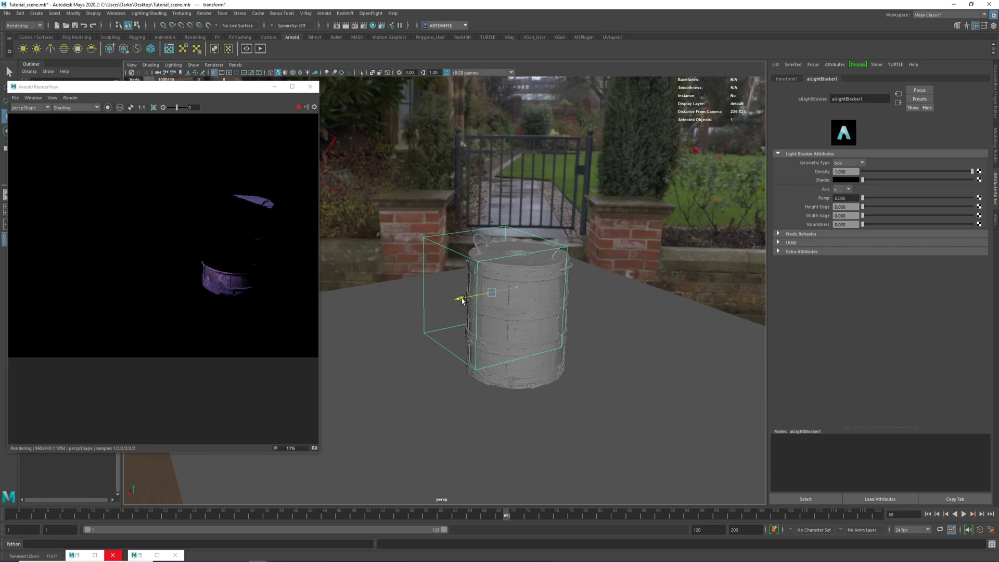
left_click_drag(493, 256, 474, 231)
key("w")
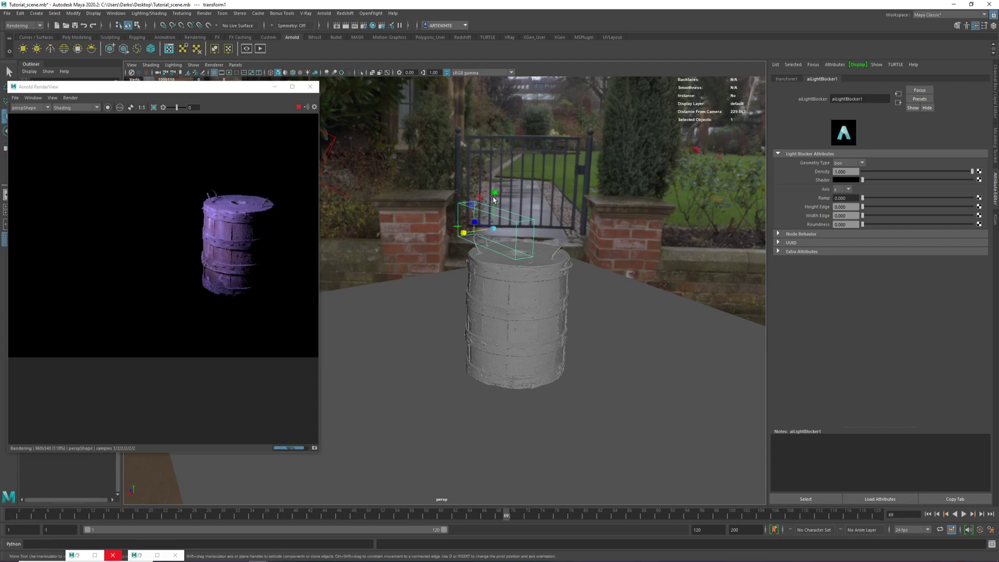
left_click_drag(495, 196, 493, 222)
left_click_drag(462, 264, 445, 268)
key("e")
left_click_drag(505, 271, 454, 275)
Step: Change the light blocker's geometry type to sphere and adjust its position slightly at the barrel's rim
left_click(847, 163)
left_click(845, 174)
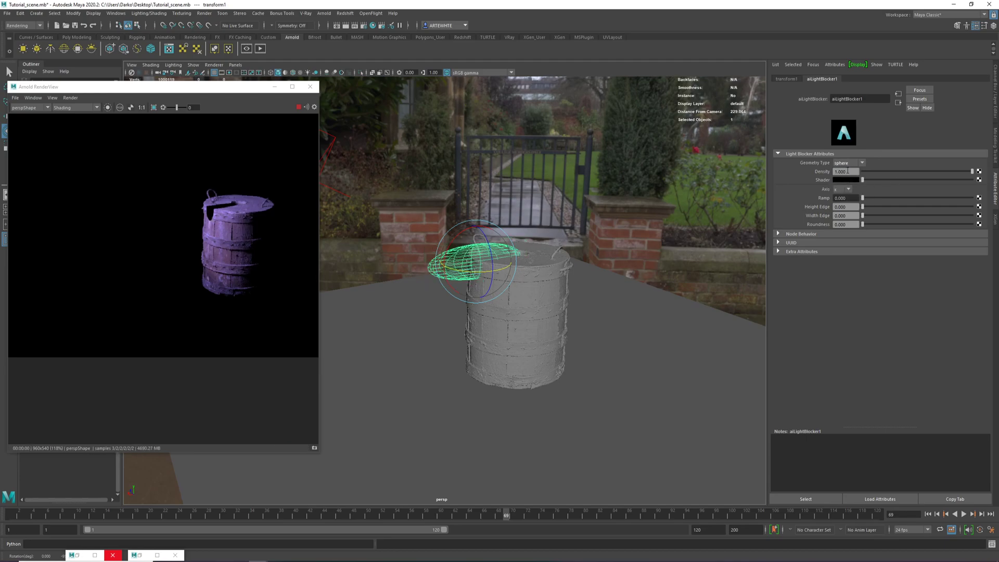
scroll(482, 250, "up", 1)
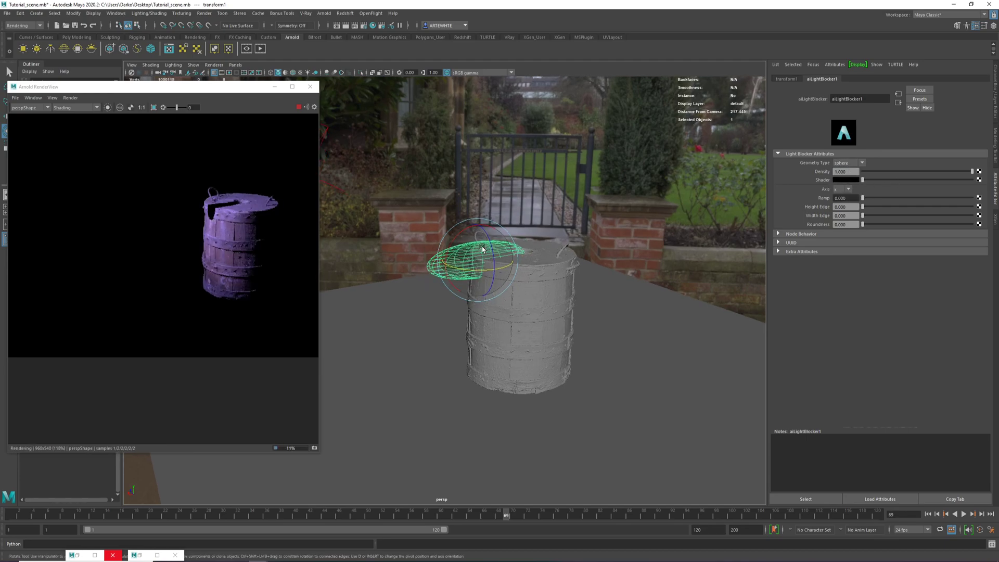
key("w")
mouse_move(474, 184)
left_mouse_down()
mouse_move(478, 196)
mouse_move(473, 185)
left_mouse_up()
mouse_move(479, 218)
left_mouse_down()
mouse_move(479, 168)
mouse_move(490, 218)
left_mouse_up()
scroll(499, 221, "down", 1)
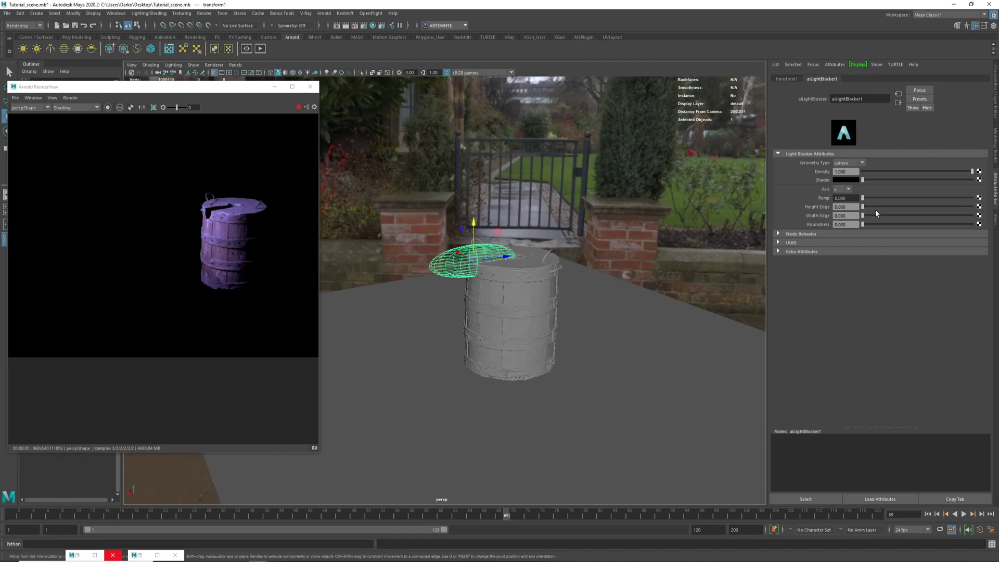
Step: Set the light blocker's height edge and width edge to 1 and its roundness to 0.821, leaving the ramp at 0
left_click_drag(863, 207, 971, 207)
left_click_drag(862, 215, 976, 216)
left_click_drag(863, 224, 952, 224)
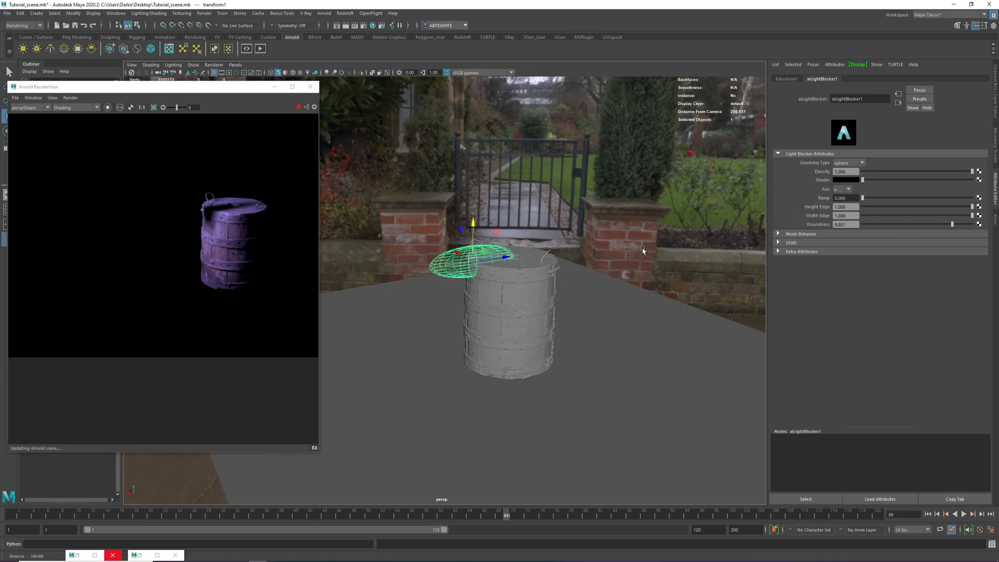
scroll(647, 252, "down", 2)
left_click_drag(869, 200, 841, 202)
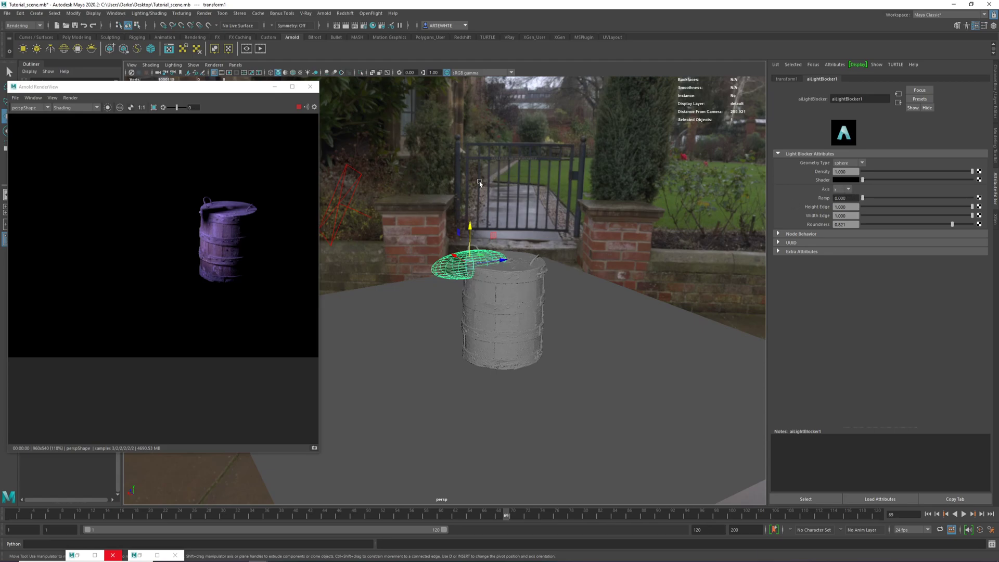
Step: Scale the flattened spherical blocker up into a fuller ball and set its density to 0.814
key("r")
left_click(456, 257)
left_click_drag(455, 256, 503, 283)
right_click_drag(512, 306, 584, 311, "alt")
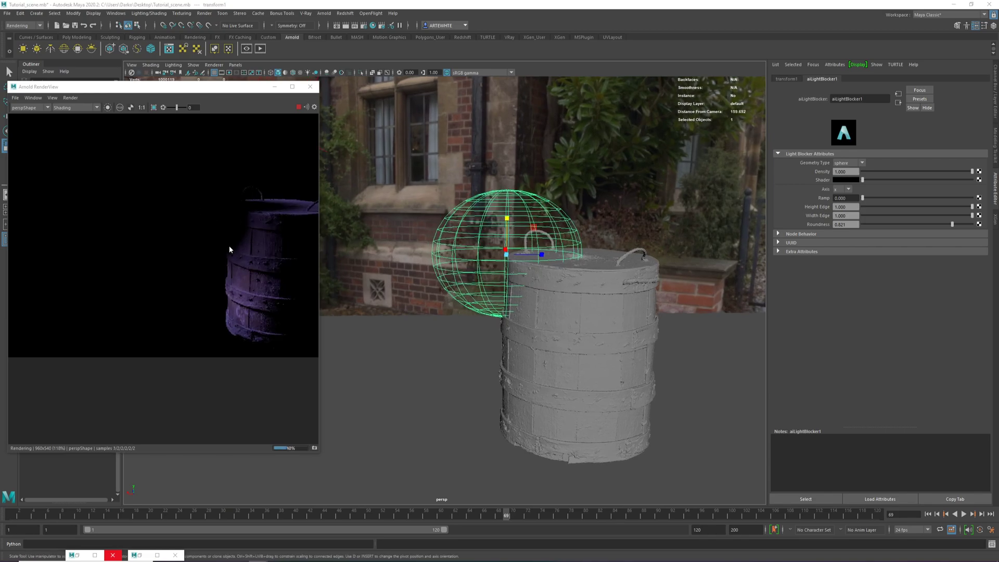
left_click_drag(595, 307, 572, 310, "alt")
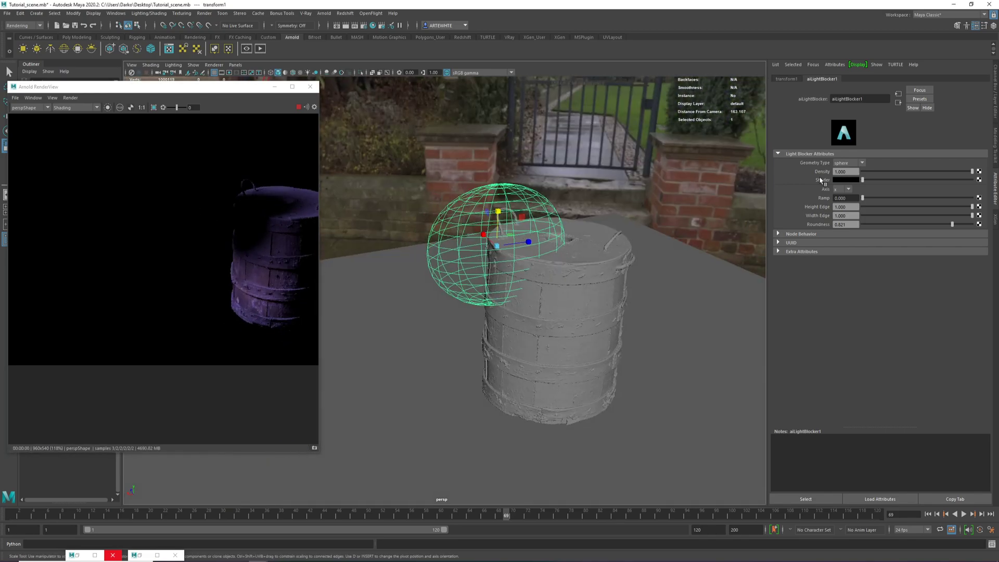
left_click_drag(971, 172, 951, 174)
left_click_drag(408, 261, 313, 154, "alt")
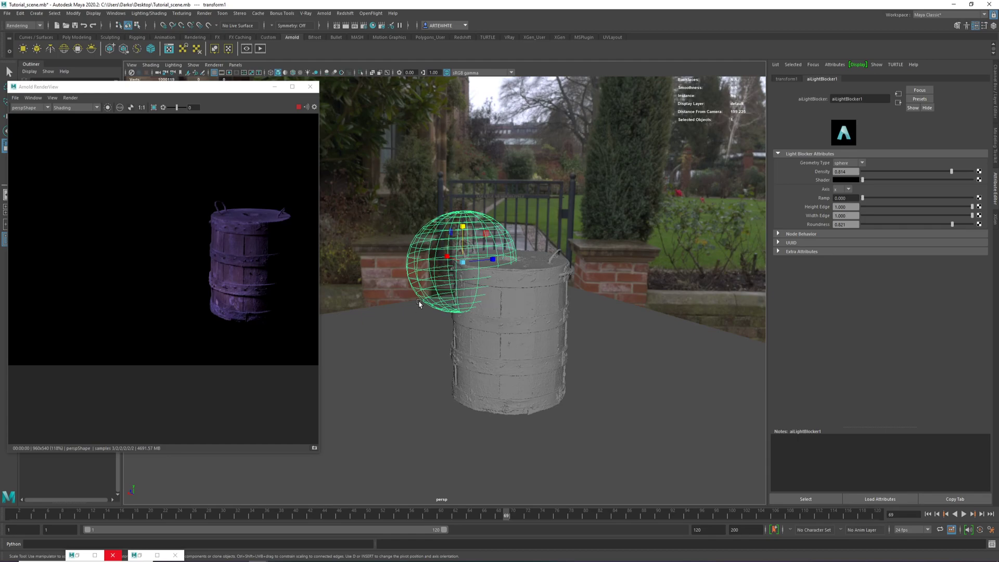
Step: Raise the spherical blocker high above the barrel and inspect the lighting on the barrel in the render
left_click_drag(469, 264, 509, 221, "alt")
scroll(494, 234, "down", 3)
left_click_drag(445, 283, 447, 71, "alt")
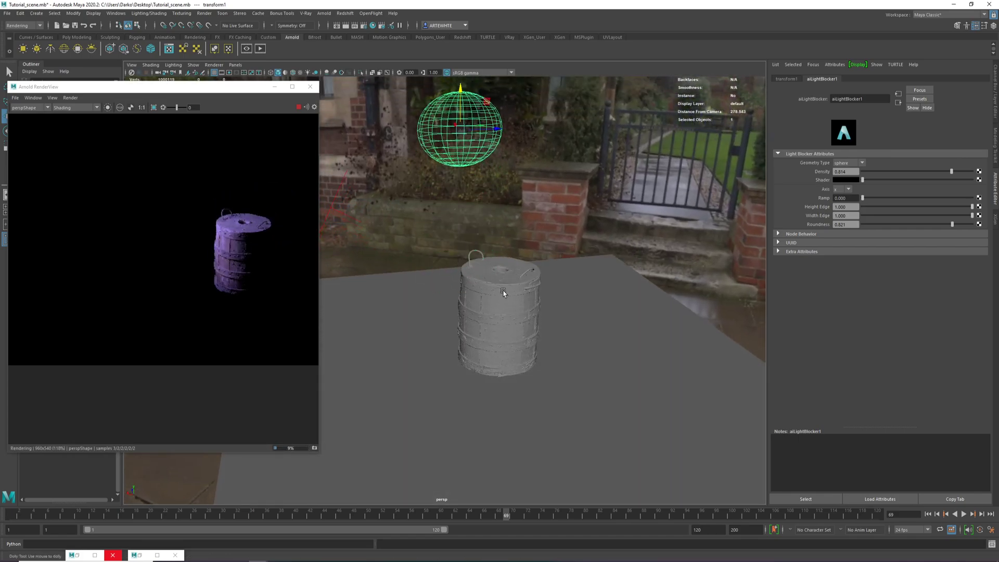
scroll(504, 292, "up", 5)
left_click(225, 207)
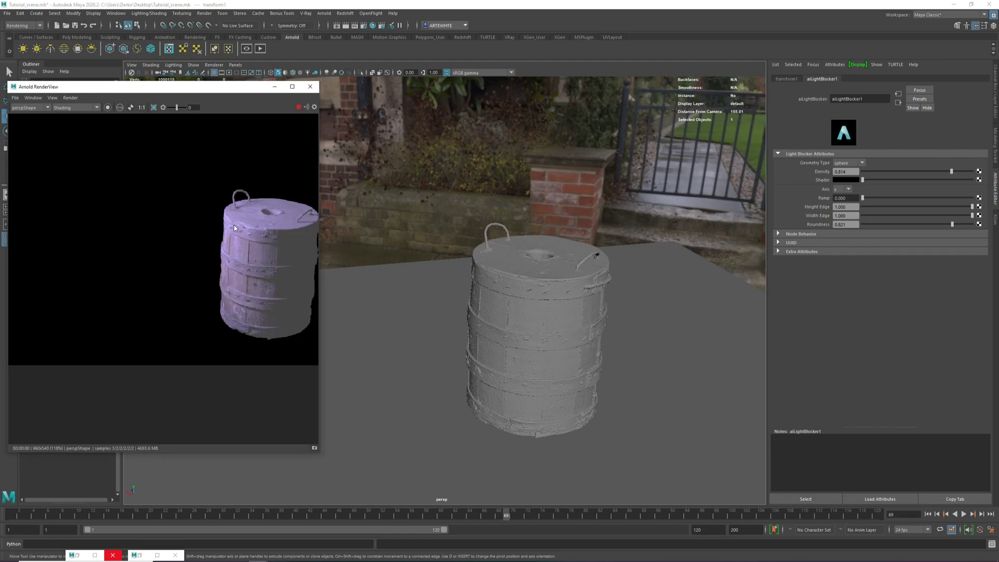
scroll(538, 252, "down", 3)
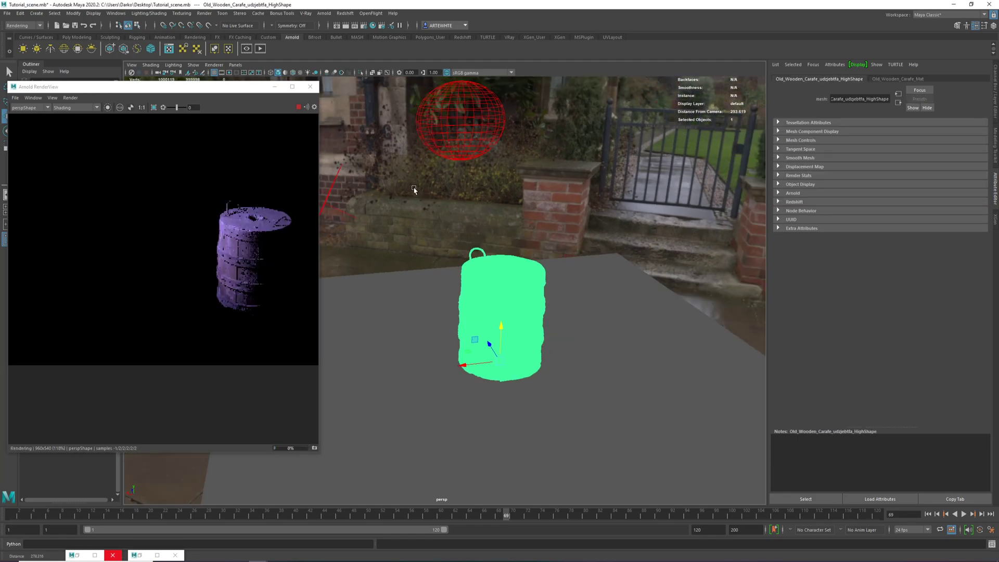
Step: Select the spherical blocker, move it down beside the barrel's upper rim and set its density to 0.373
left_click(462, 120)
left_click_drag(462, 119, 441, 271)
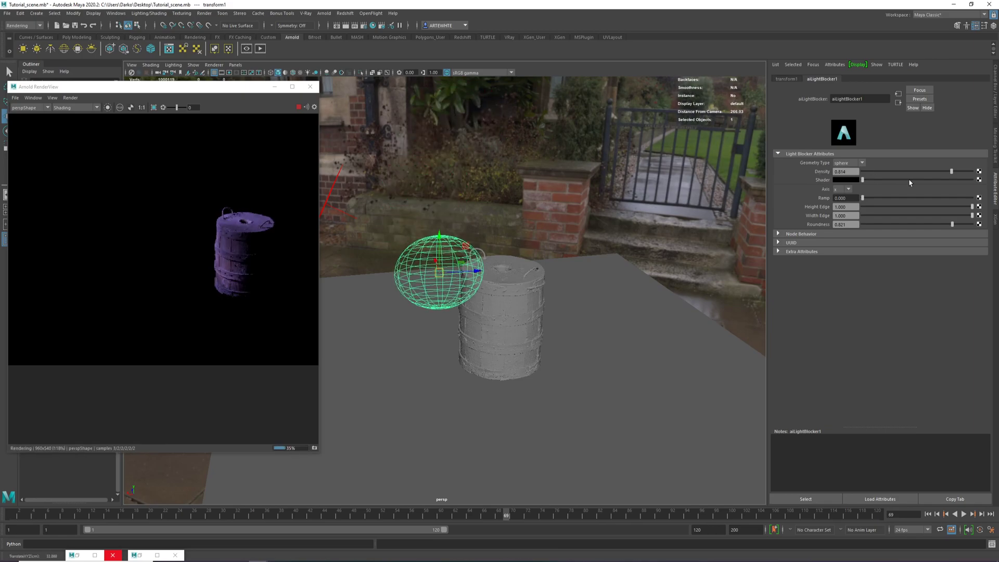
left_click_drag(909, 172, 906, 176)
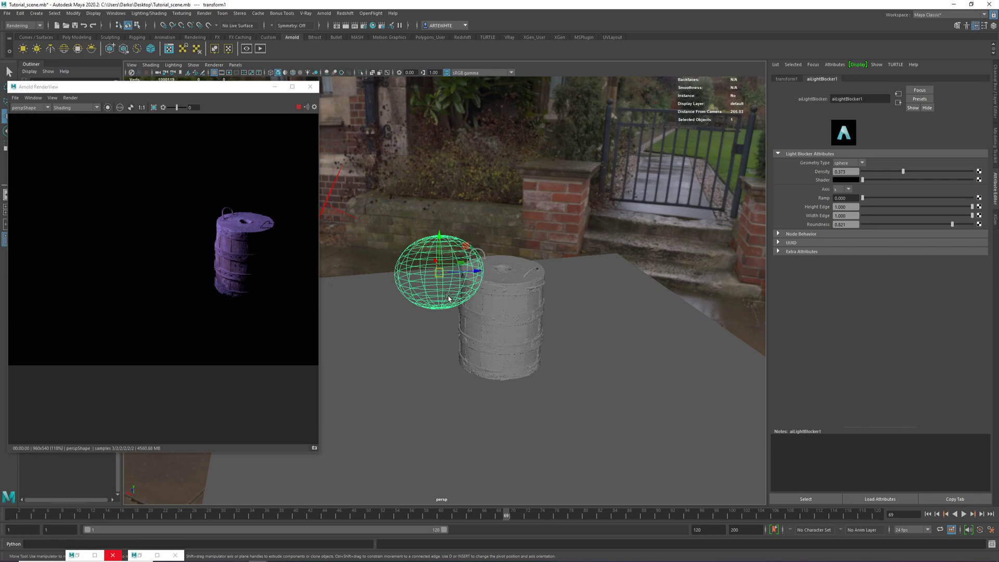
Step: Set the skydome light's intensity to 1 and view the barrel up close in the live render
left_click_drag(503, 307, 447, 165, "alt")
left_click(568, 178)
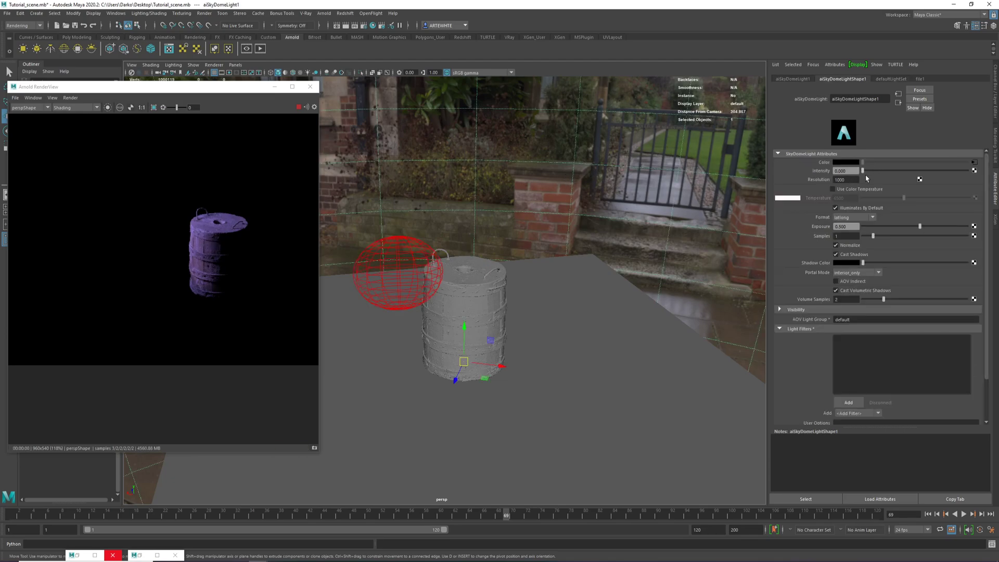
type("1")
key("Return")
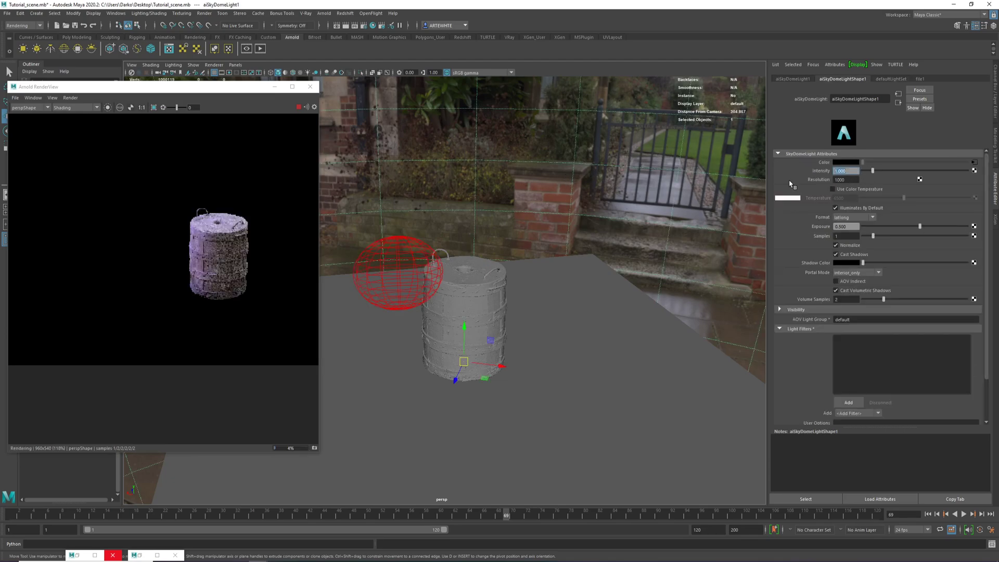
scroll(715, 403, "up", 4)
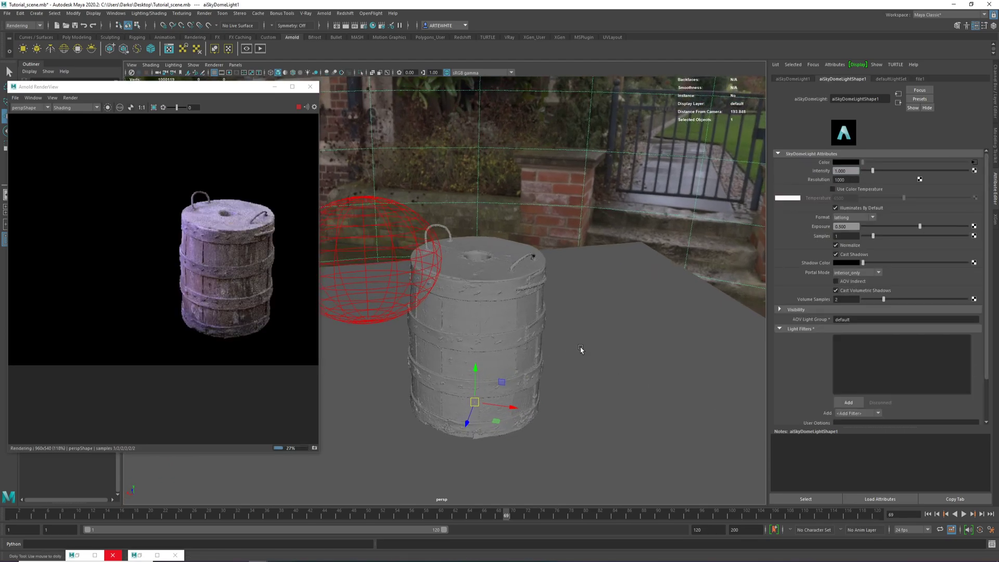
scroll(577, 346, "up", 2)
Step: Set the spherical blocker's density to 1 and move it away from the barrel's rim
left_click_drag(373, 233, 417, 218, "alt")
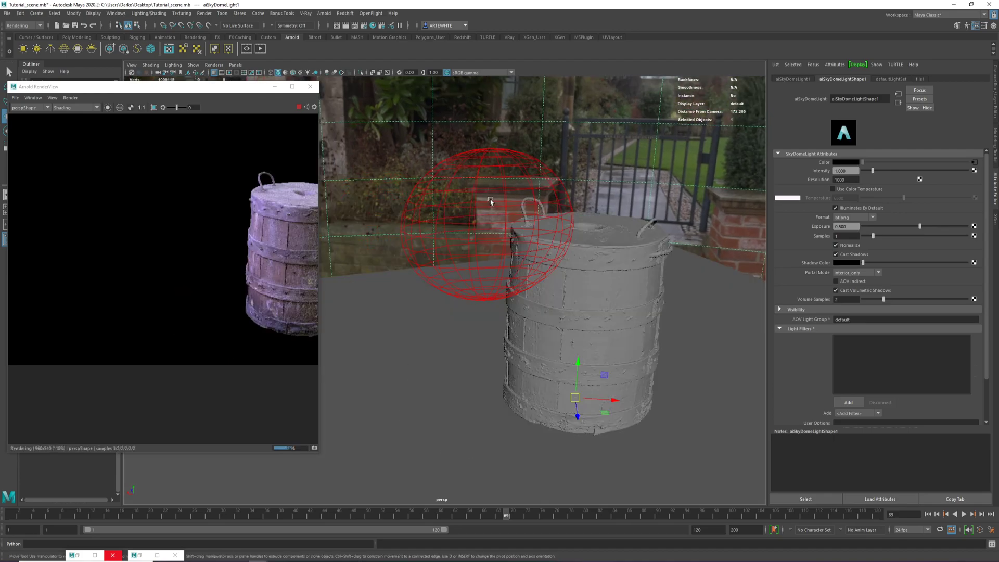
left_click(502, 209)
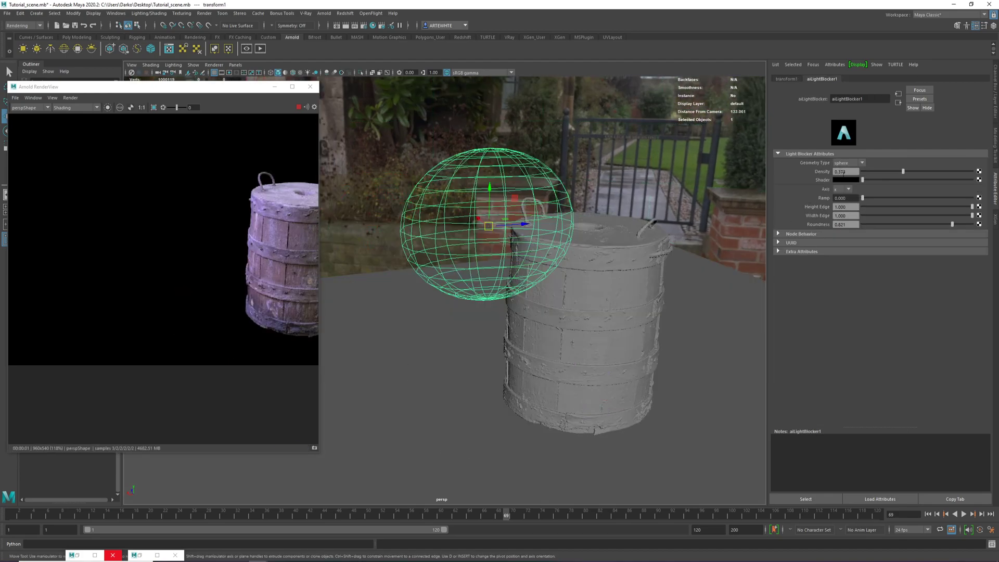
left_click_drag(906, 173, 972, 172)
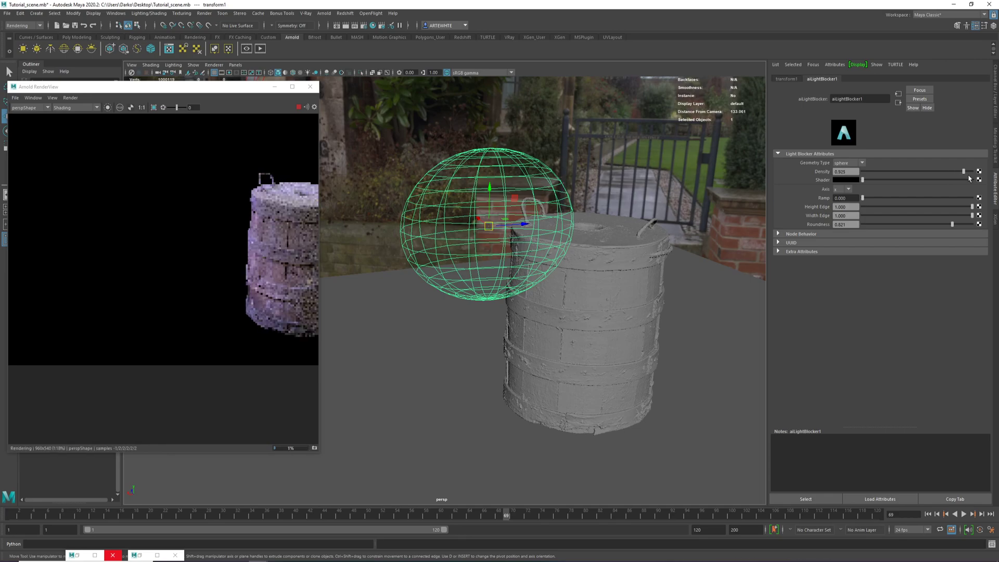
left_click_drag(497, 254, 391, 179, "alt")
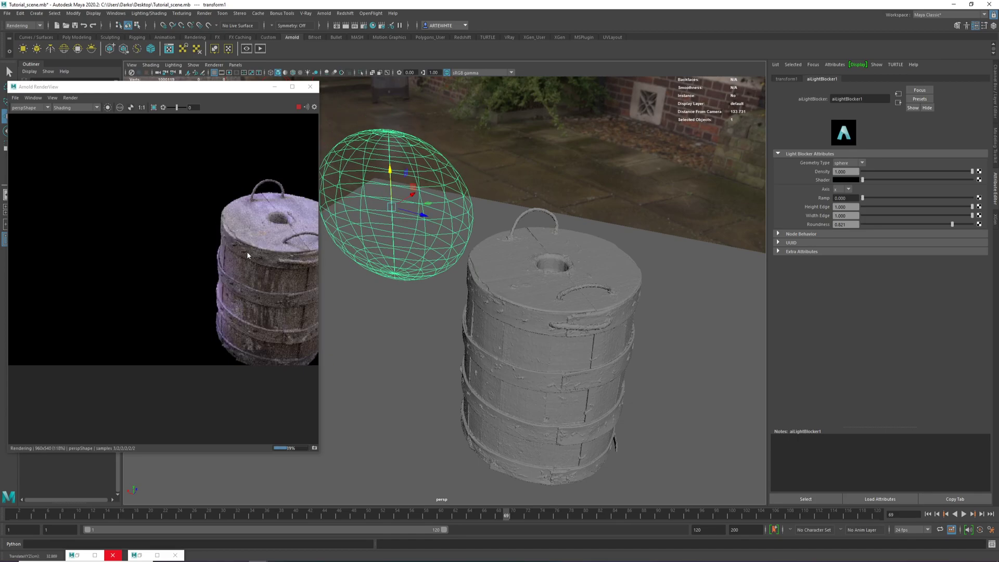
Step: Frame the whole barrel in the render and raise the skydome light's camera visibility to show the background
right_click_drag(535, 328, 518, 318, "alt")
left_click_drag(518, 317, 564, 251, "alt")
middle_click_drag(564, 254, 432, 303, "alt")
right_click_drag(494, 317, 622, 328, "alt")
middle_click_drag(602, 324, 624, 337, "alt")
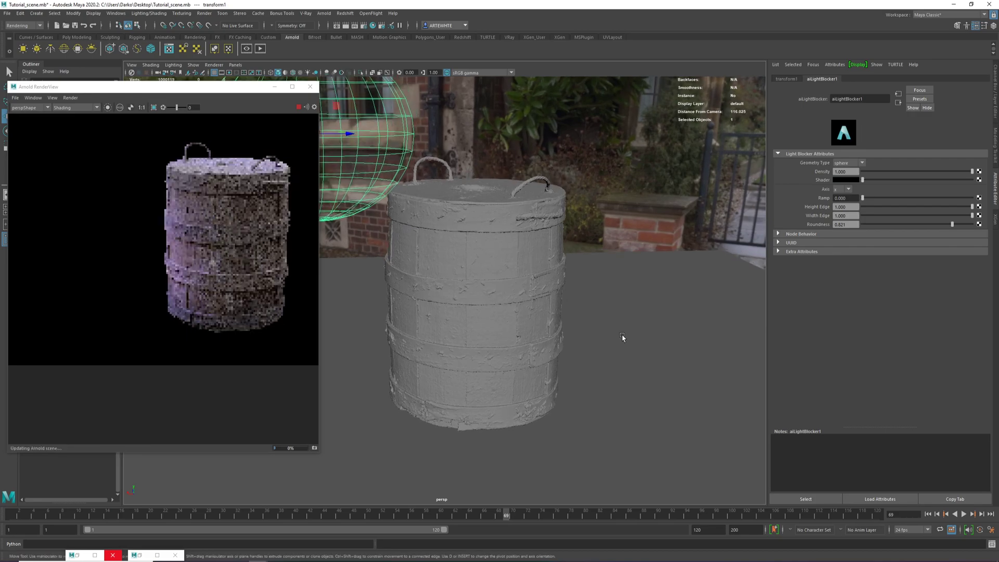
right_click_drag(624, 337, 590, 328, "alt")
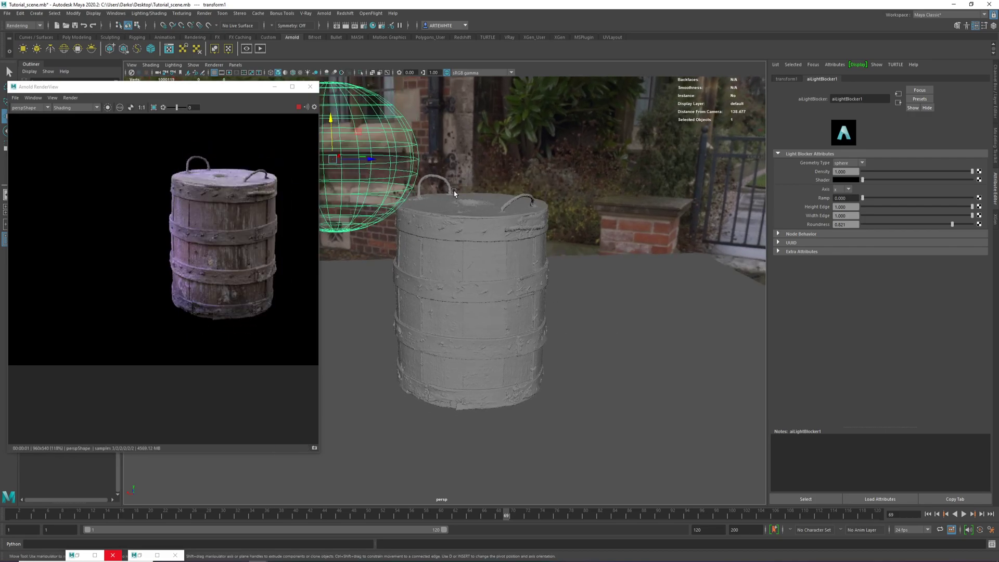
left_click(593, 102)
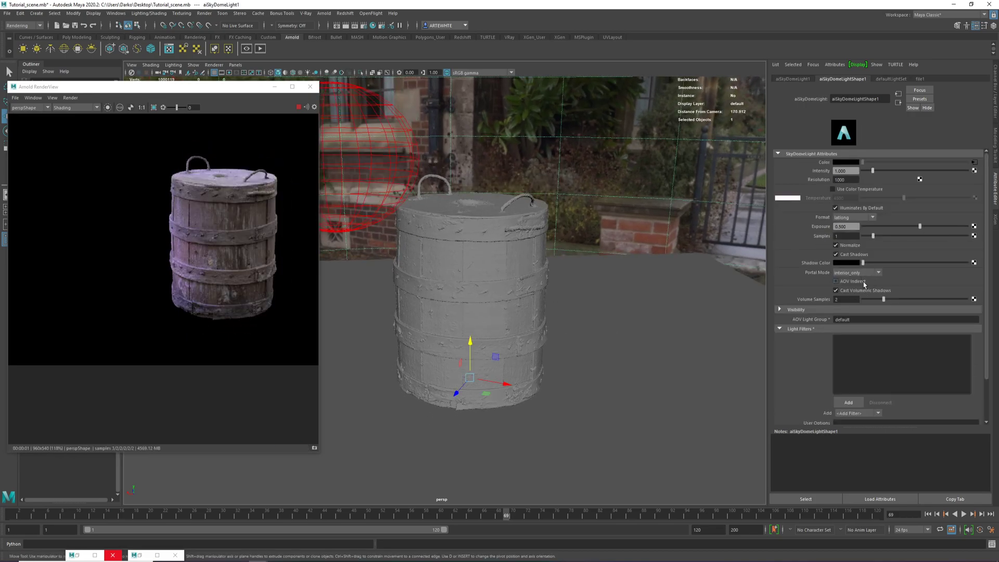
scroll(853, 320, "down", 3)
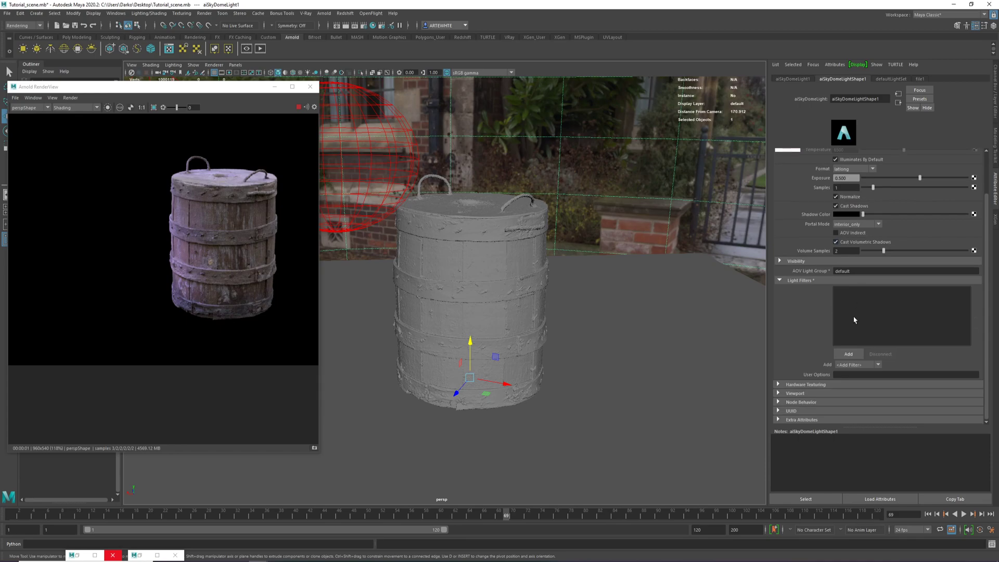
left_click(796, 261)
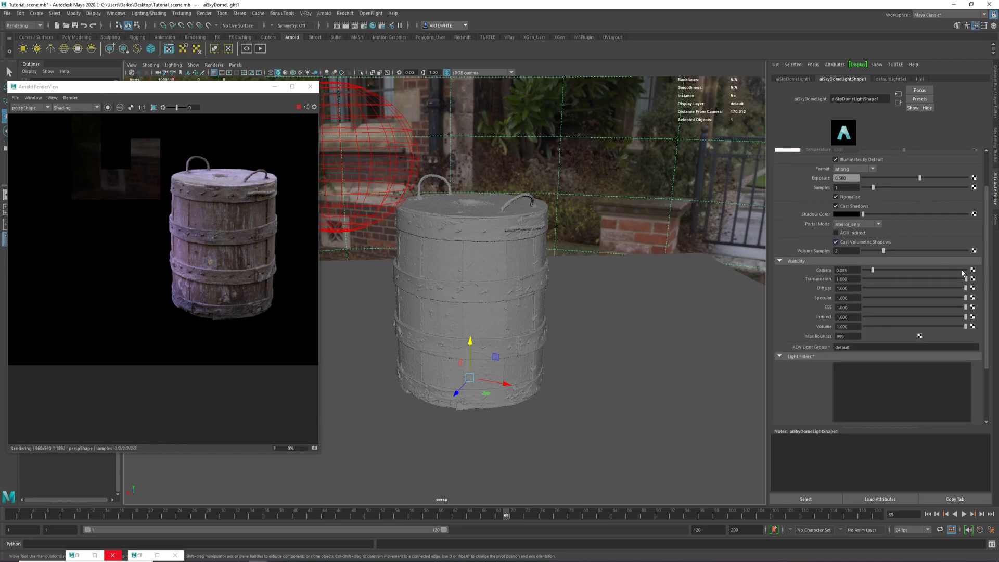
Step: Minimize the Arnold render window and delete the light blocker and the area light from the scene
left_click(368, 166)
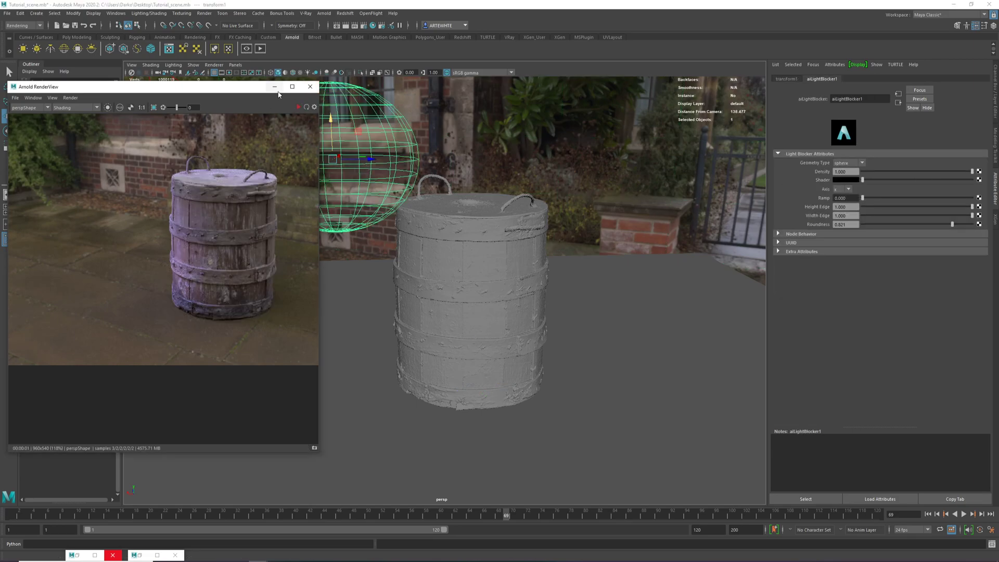
left_click(274, 86)
scroll(393, 217, "down", 5)
key("Delete")
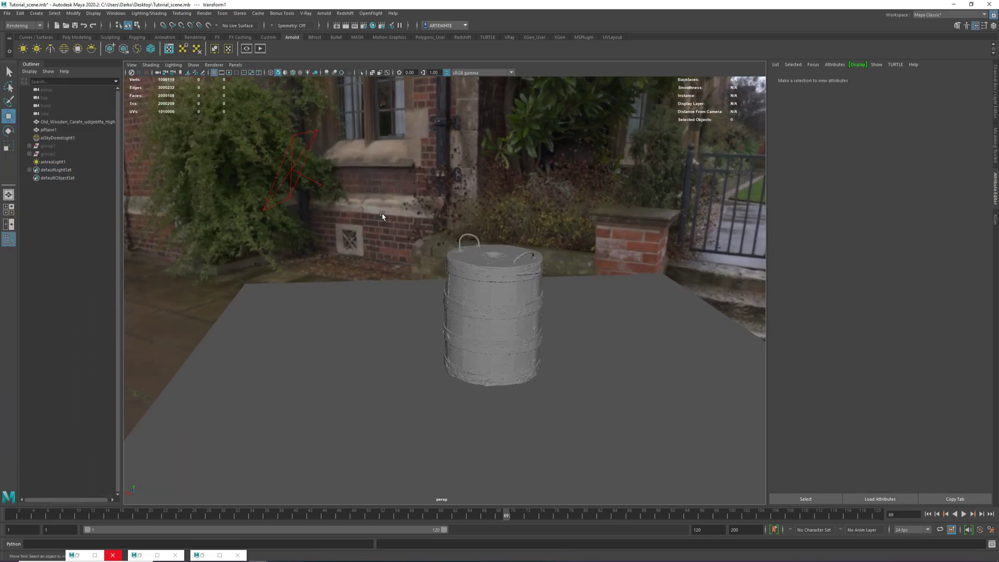
left_click(292, 172)
key("Delete")
Step: Inspect the barrel against the skydome background and bring up the previews of the open browser windows
left_click_drag(462, 247, 370, 263, "alt")
right_click_drag(370, 263, 452, 268, "alt")
mouse_move(453, 266)
left_mouse_down("alt")
mouse_move(467, 286)
mouse_move(453, 281)
left_mouse_up("alt")
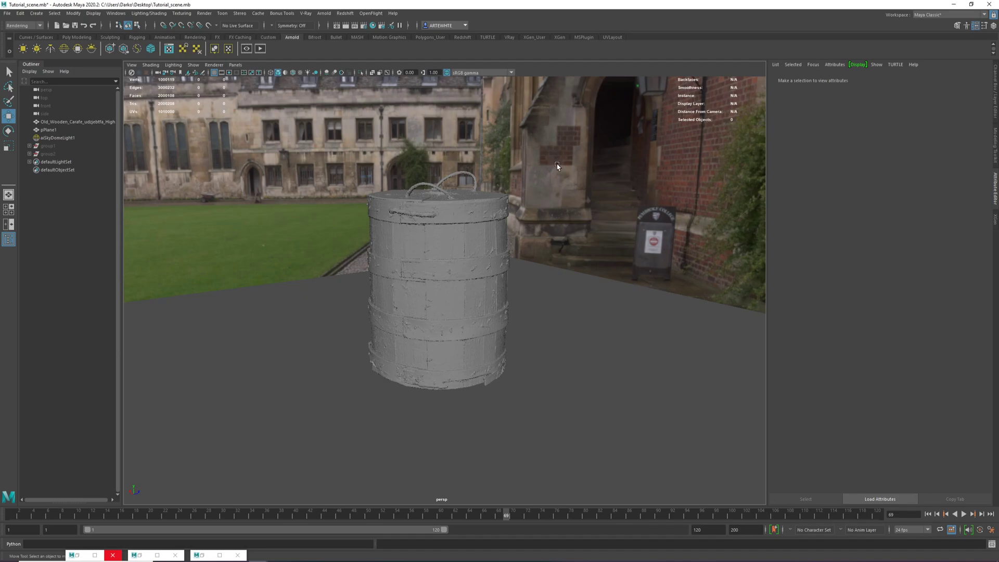
left_click_drag(556, 165, 492, 255, "alt")
scroll(491, 260, "up", 2)
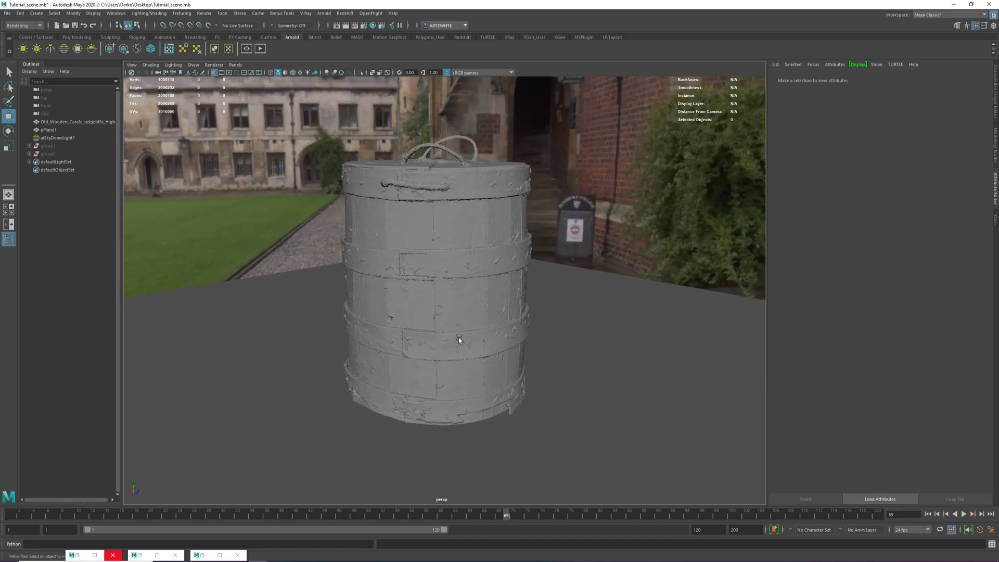
mouse_move(201, 560)
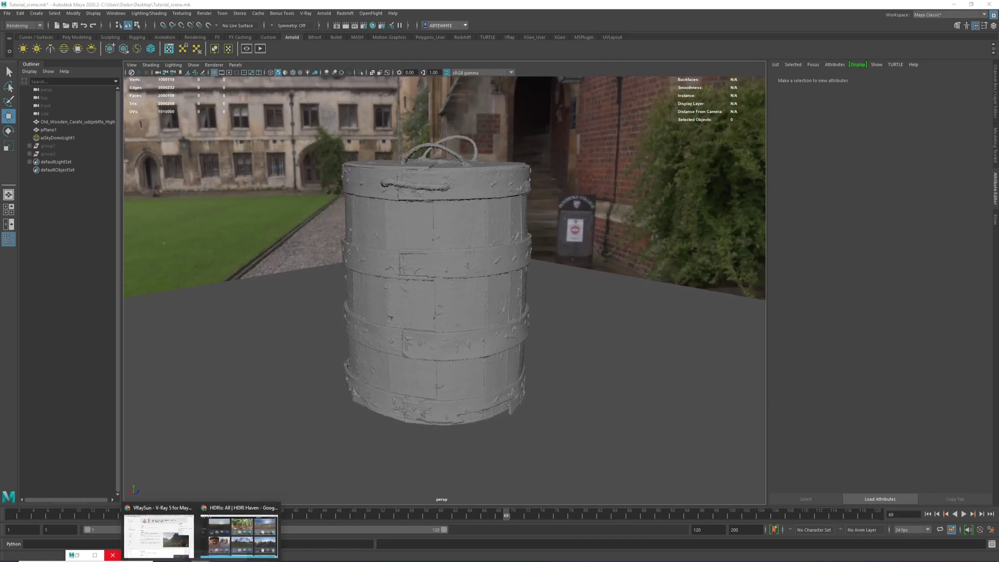